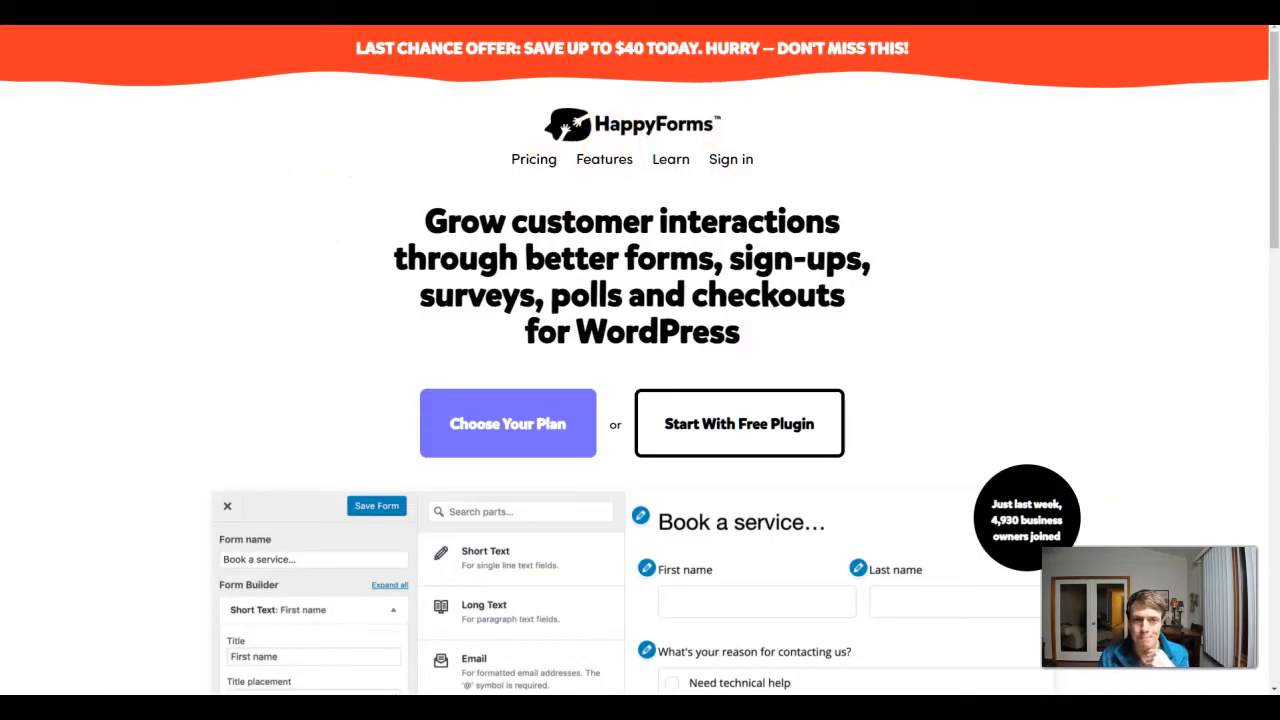
pyautogui.moveTo(404, 4); pyautogui.dragTo(395, 134)
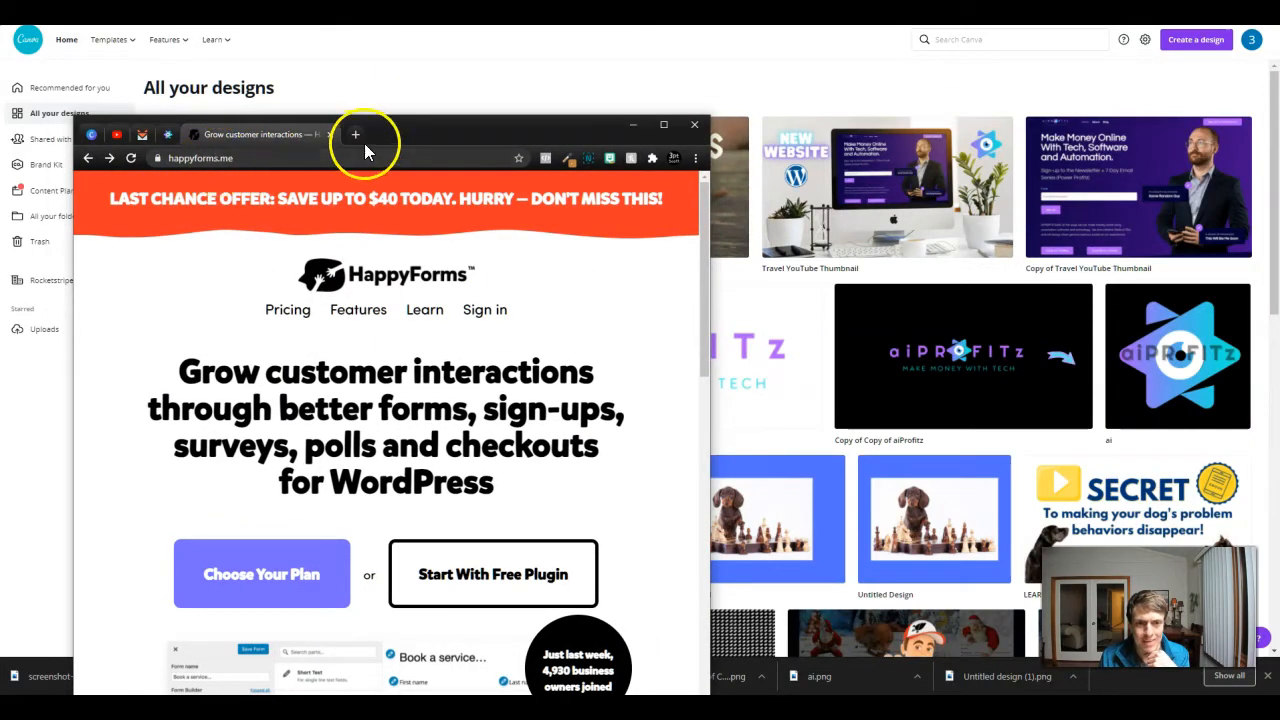
pyautogui.doubleClick(364, 138)
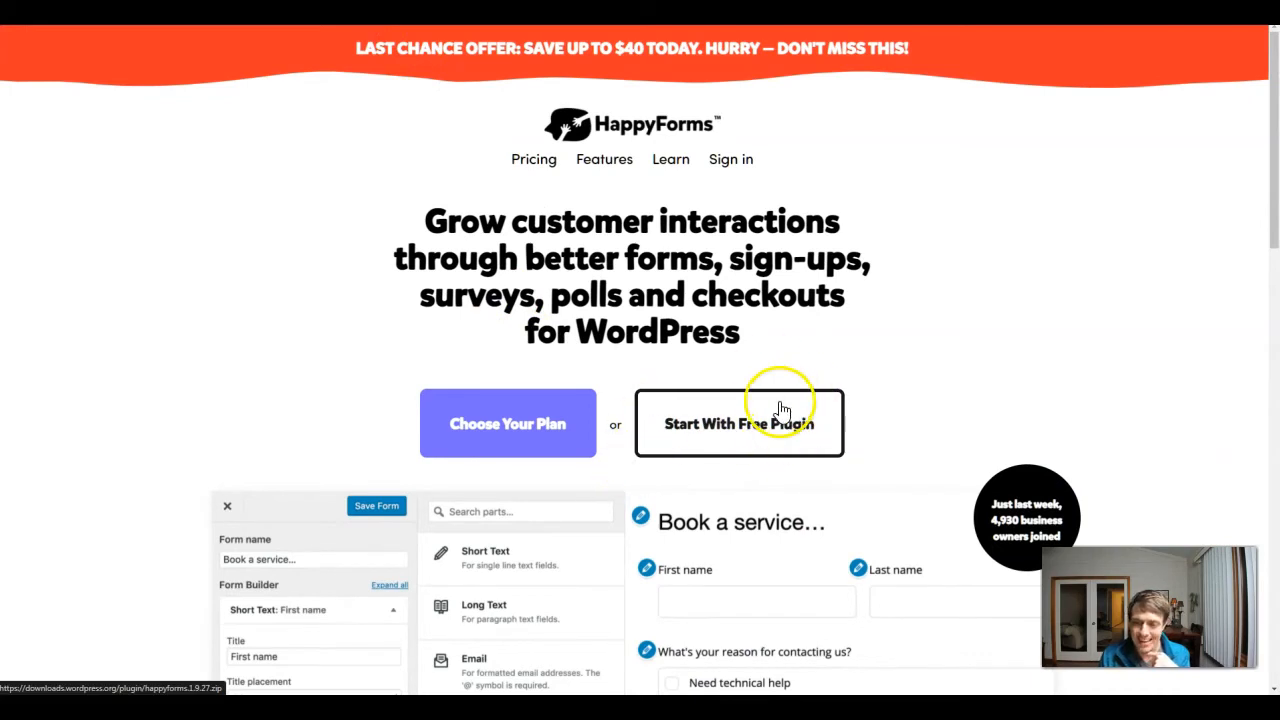
# - Open the HappyForms plan comparison and review the features and integrations of the Starter, Business and Professional plans, including the SendFox integration
pyautogui.click(500, 418)
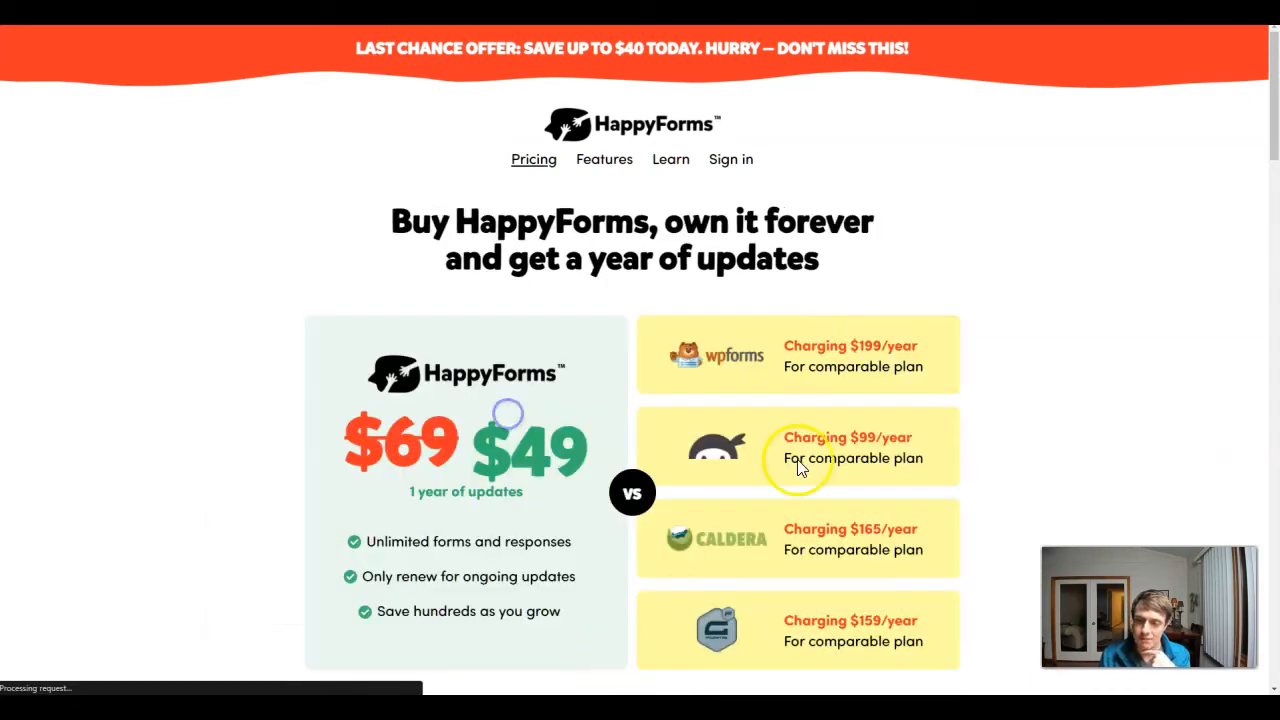
pyautogui.scroll(-10, 634, 474)
pyautogui.scroll(-1, 660, 472)
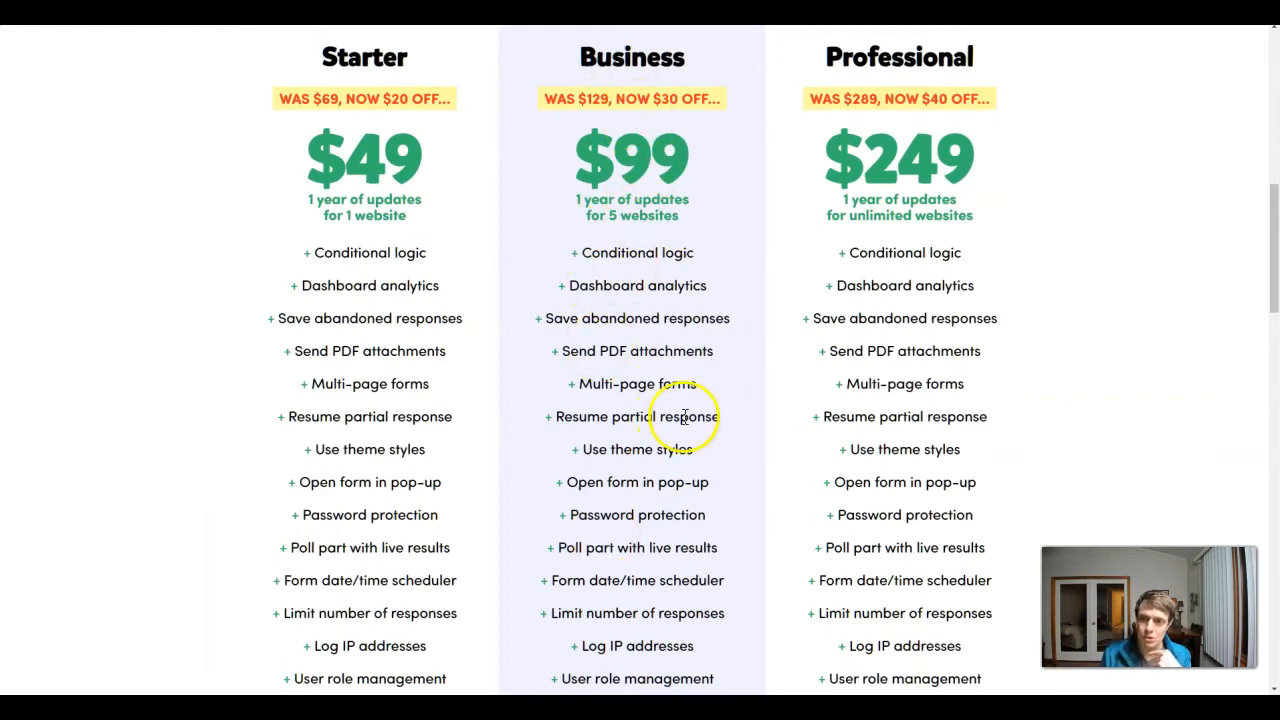
pyautogui.scroll(-10, 651, 314)
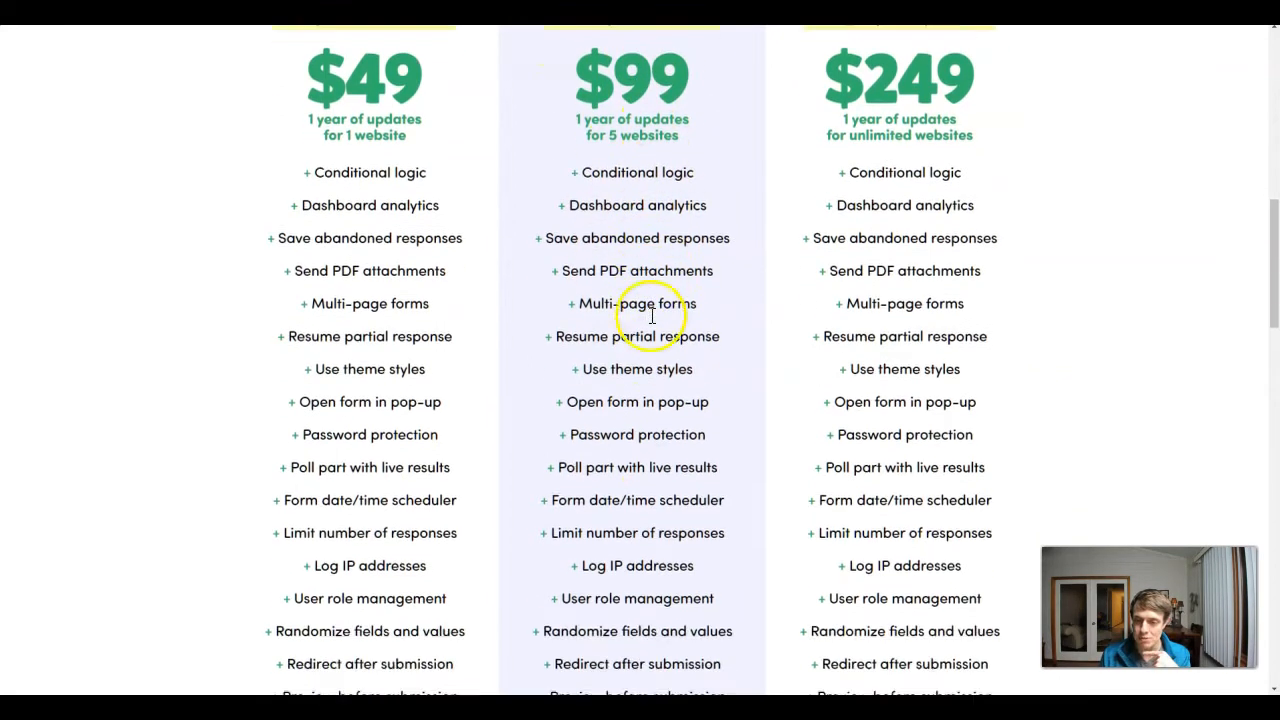
pyautogui.scroll(3, 651, 325)
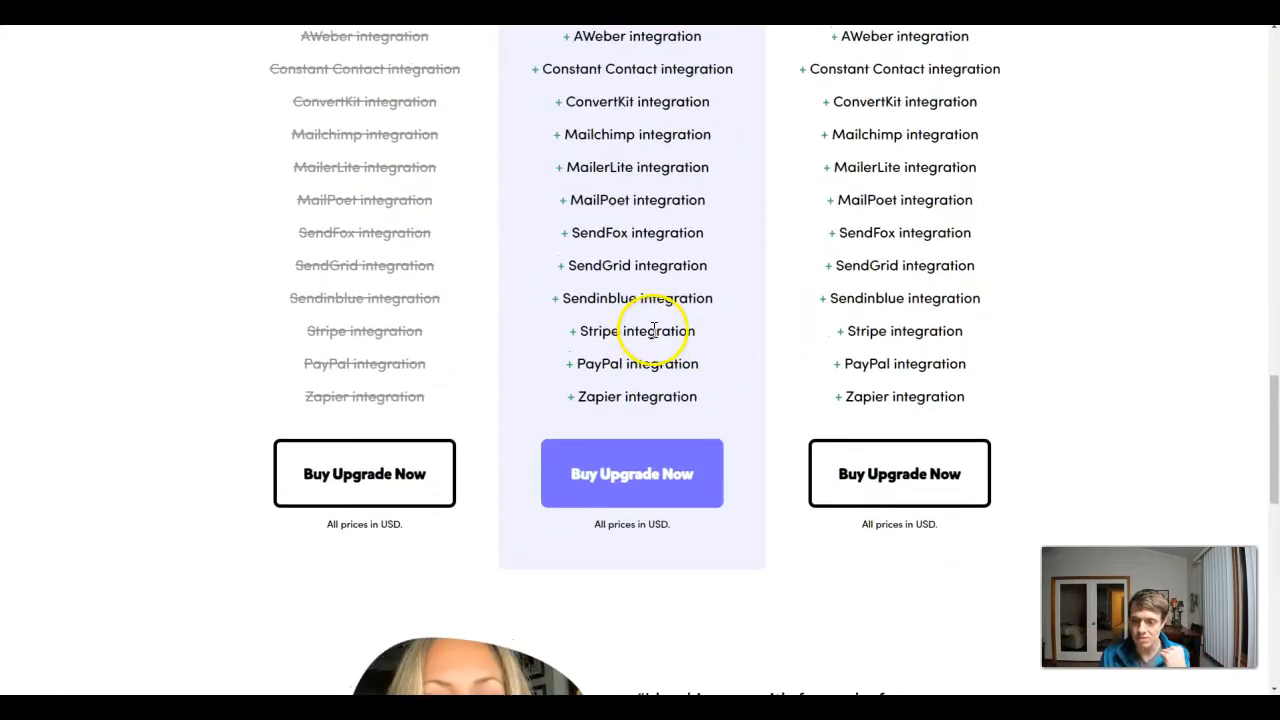
pyautogui.moveTo(716, 368); pyautogui.dragTo(552, 363)
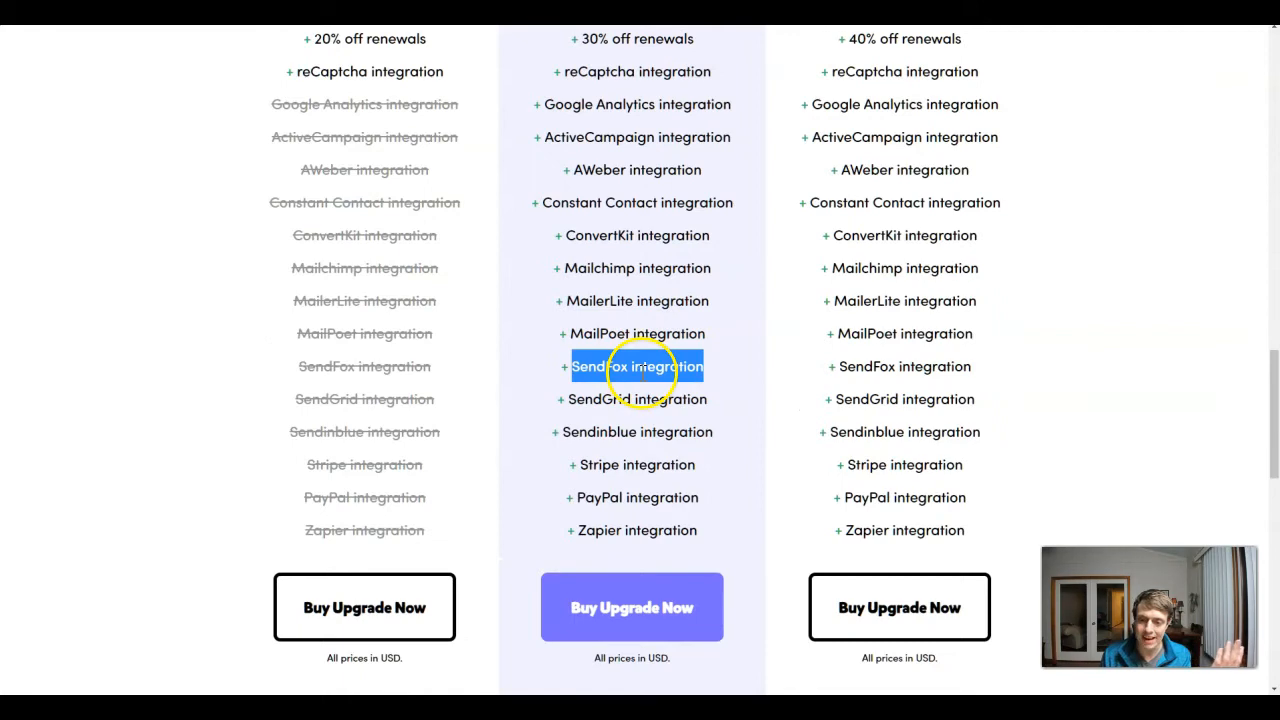
pyautogui.scroll(4, 563, 366)
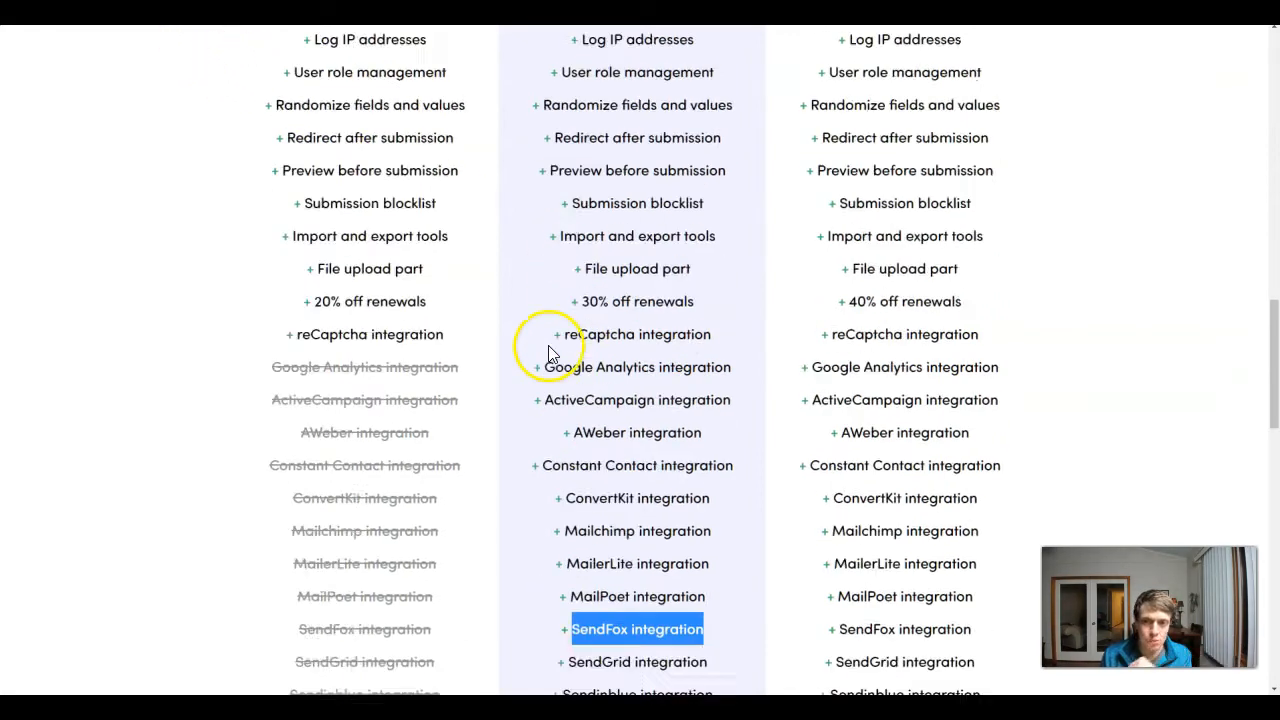
pyautogui.scroll(20, 548, 352)
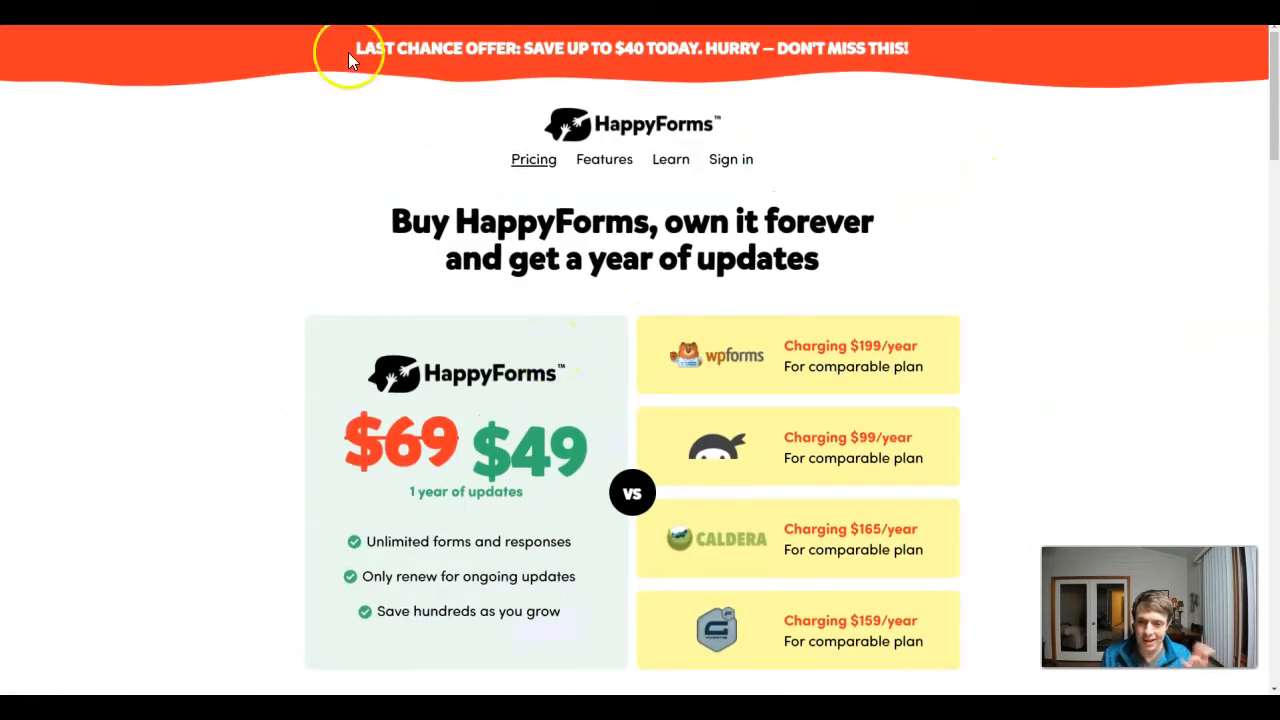
# - Switch to the aiPROFITz WordPress site and open its admin dashboard
pyautogui.click(262, 45)
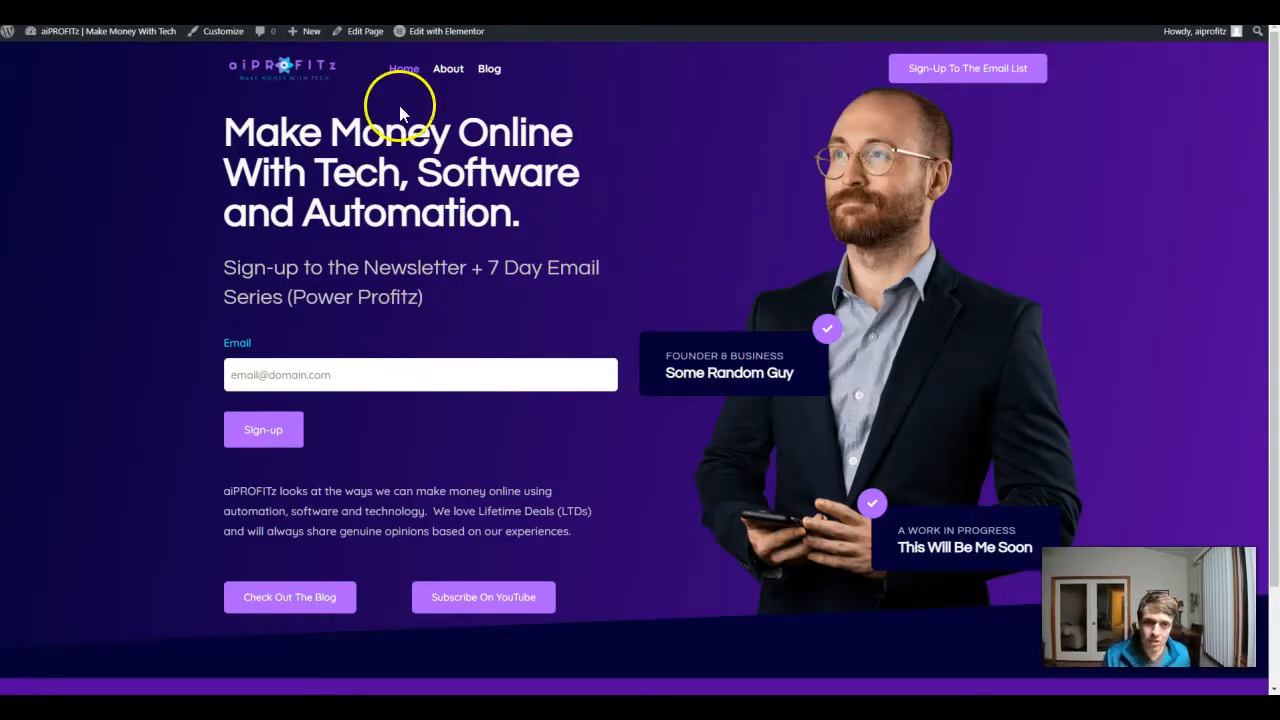
pyautogui.moveTo(80, 33)
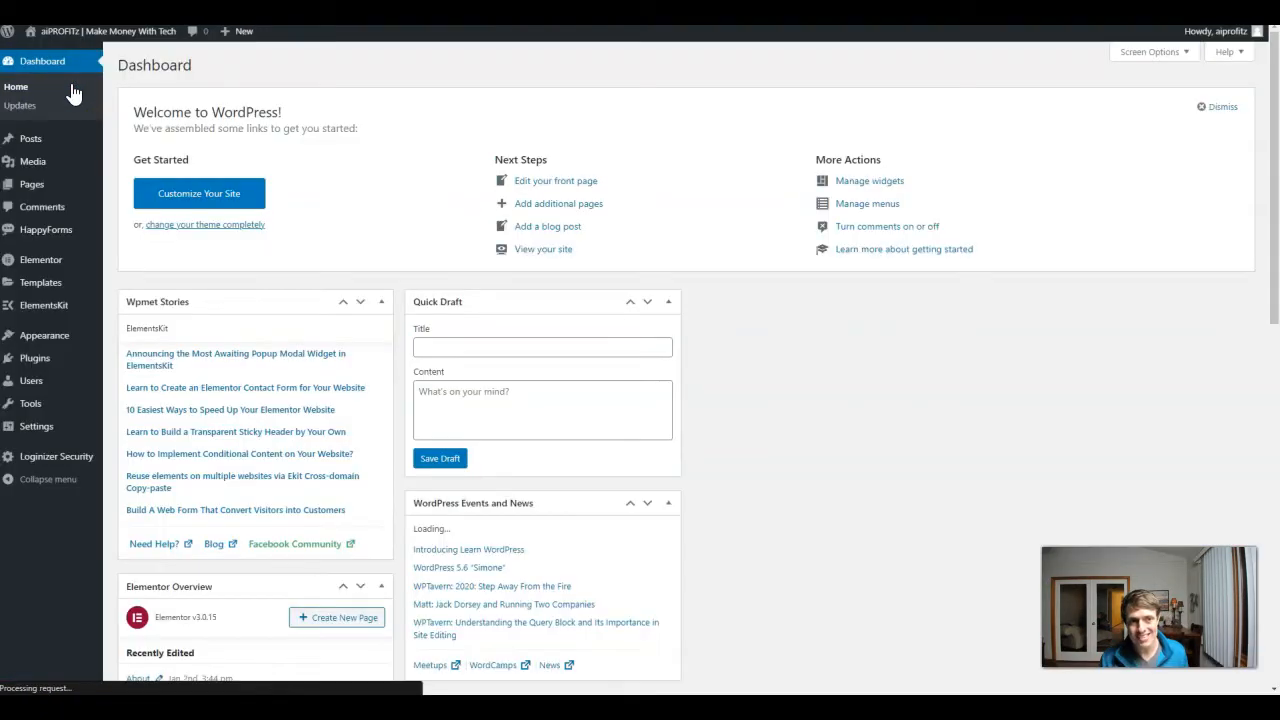
pyautogui.moveTo(58, 245)
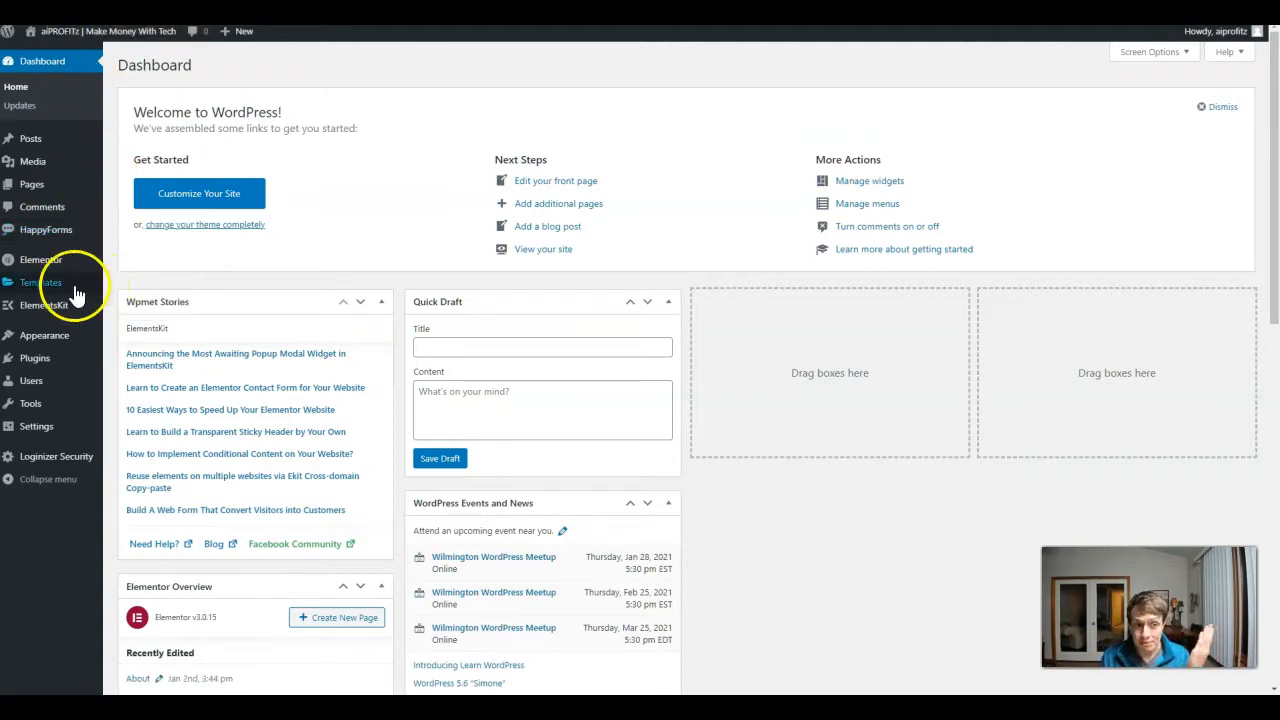
pyautogui.moveTo(74, 277)
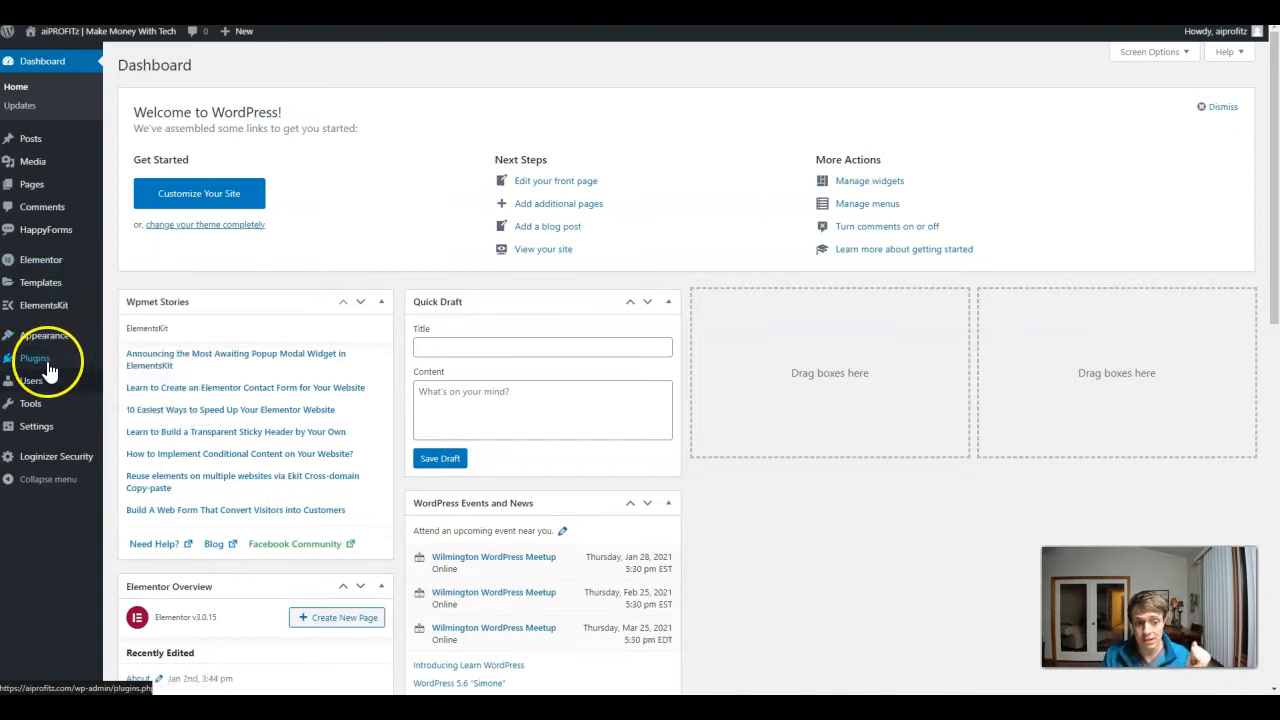
# - Open the WordPress form for installing a new plugin from an uploaded .zip file
pyautogui.moveTo(34, 357)
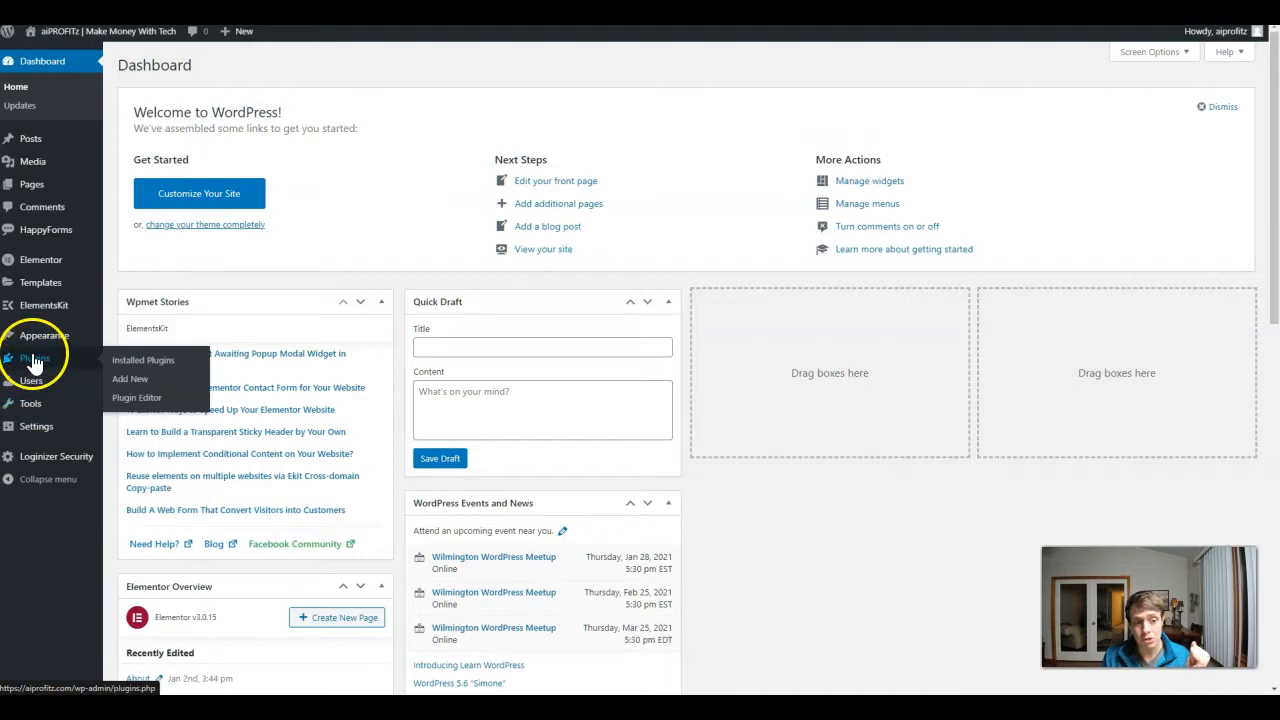
pyautogui.click(122, 380)
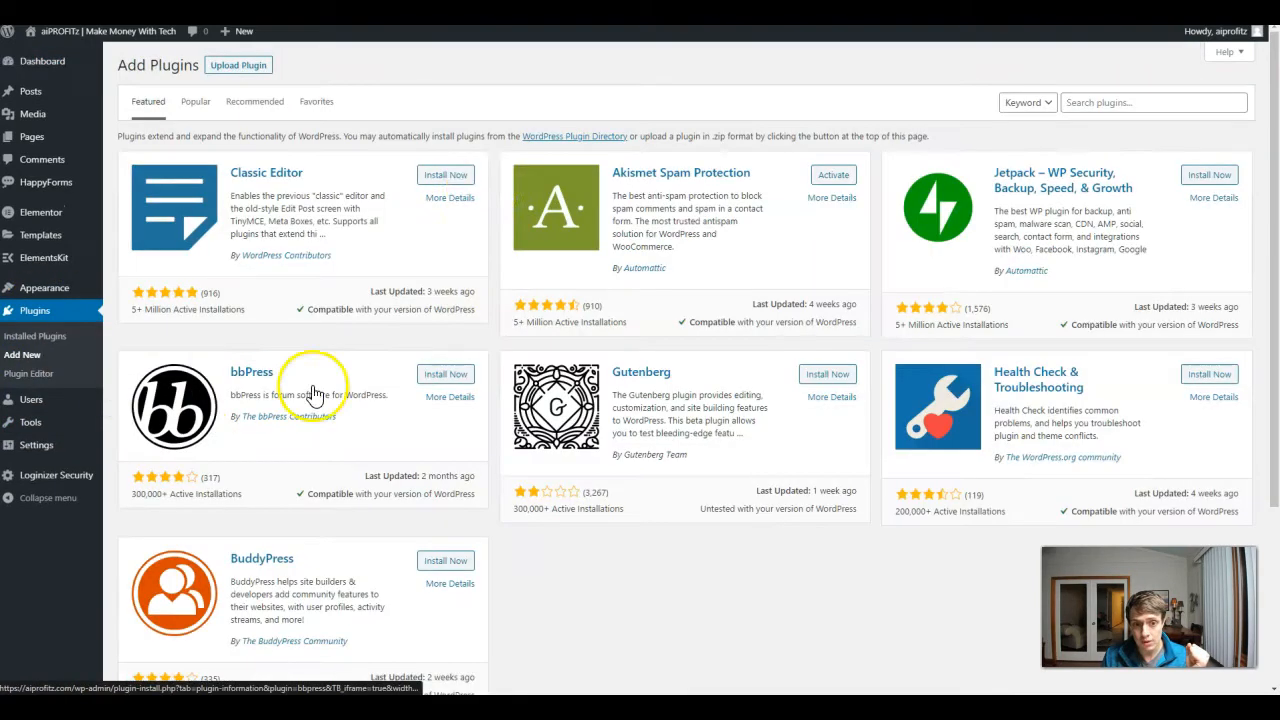
pyautogui.click(240, 65)
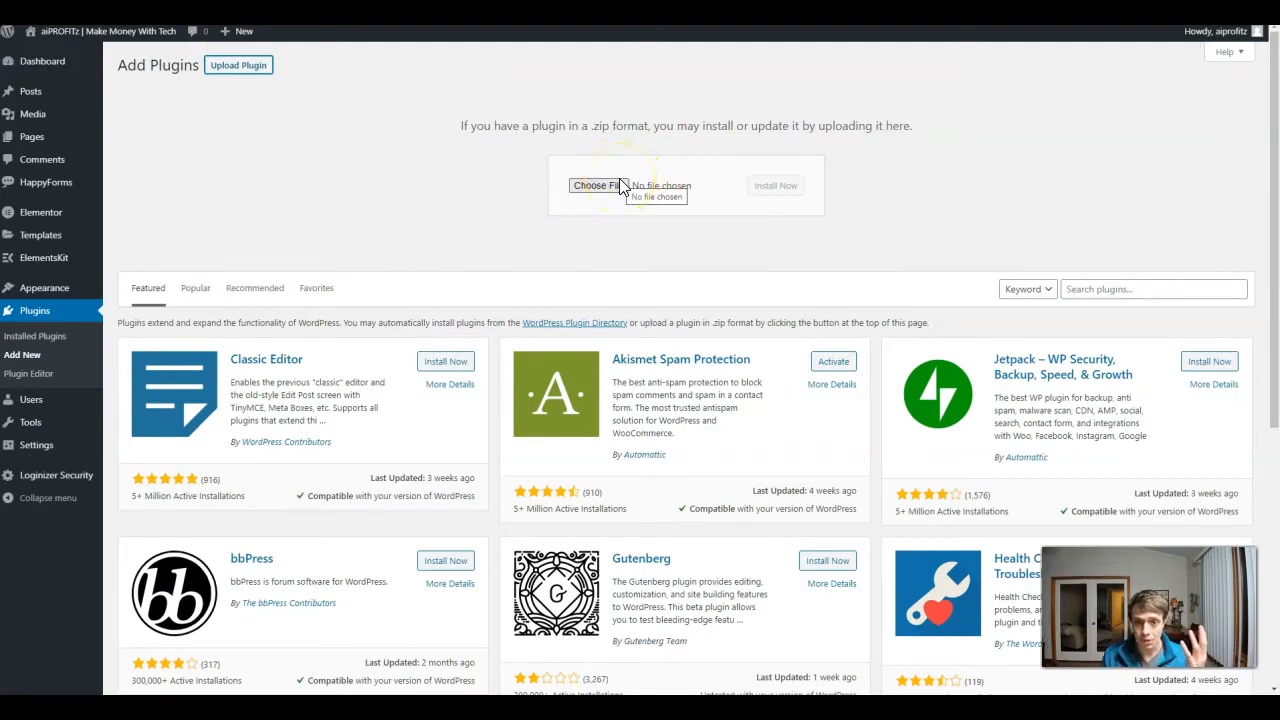
# - Create a new form in HappyForms and title it "Sign-up to the Newsletter!"
pyautogui.moveTo(48, 184)
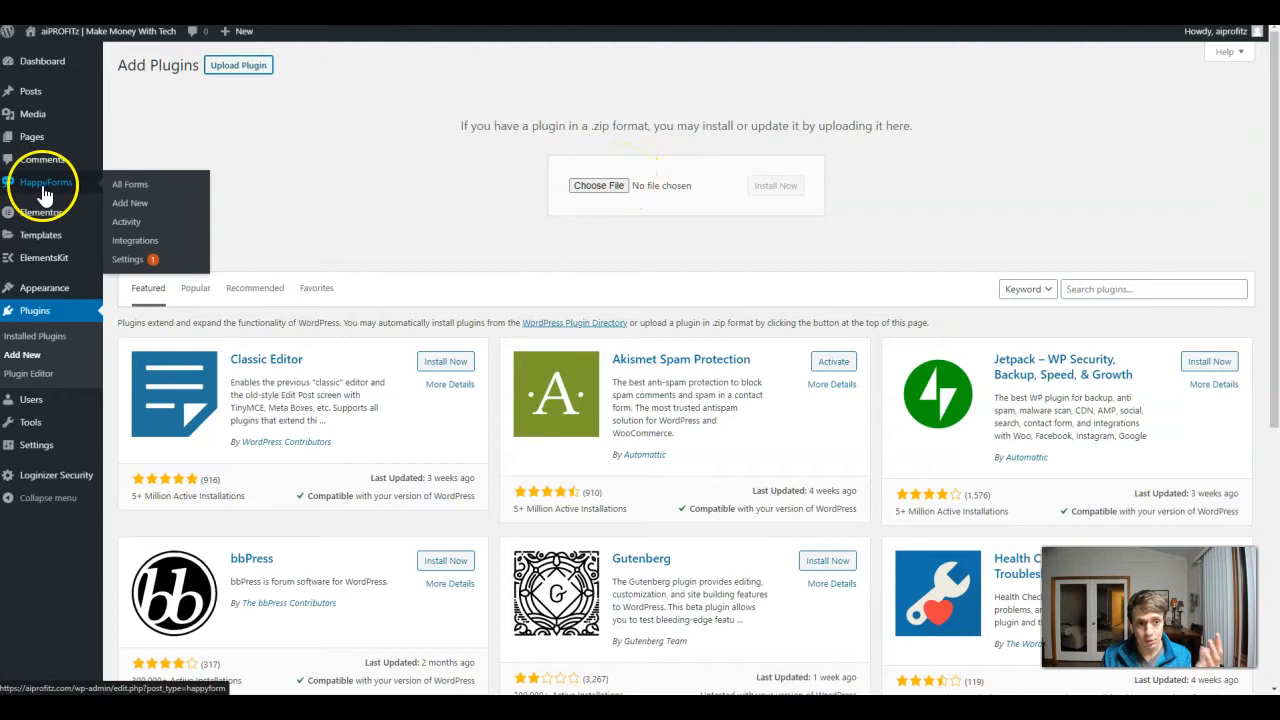
pyautogui.click(133, 185)
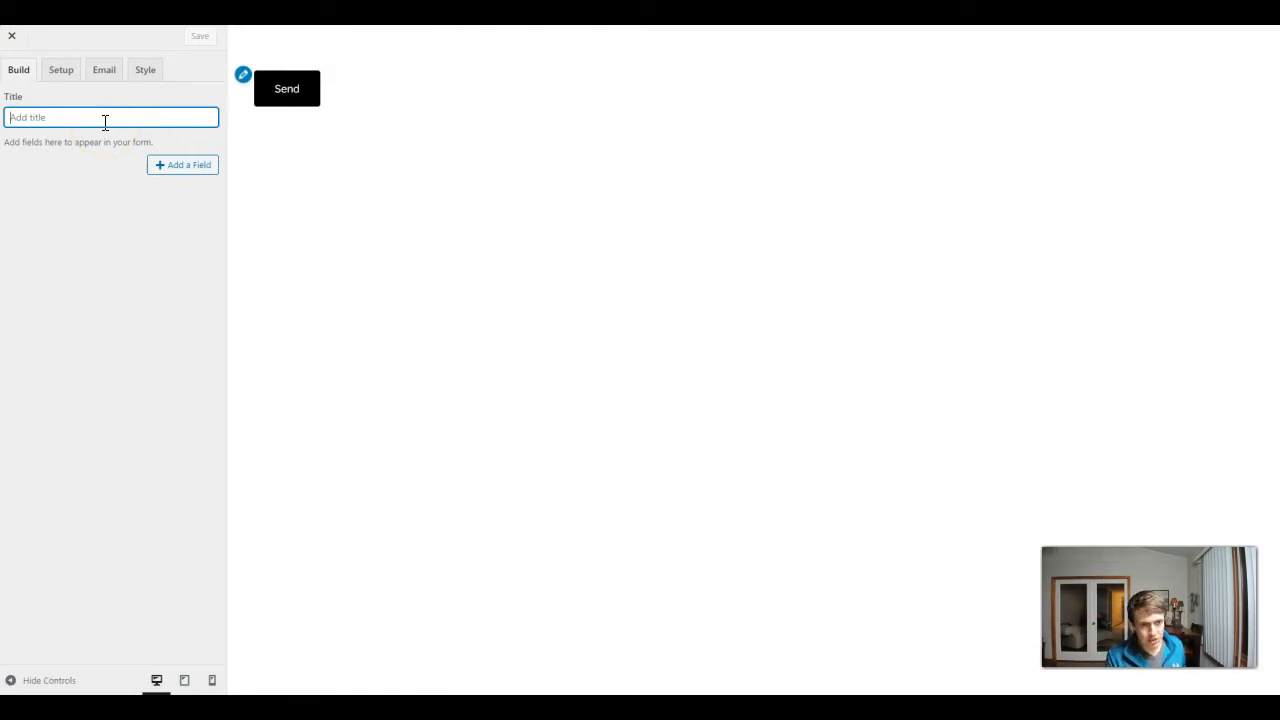
pyautogui.write('Sign-up to the Newsletter!')
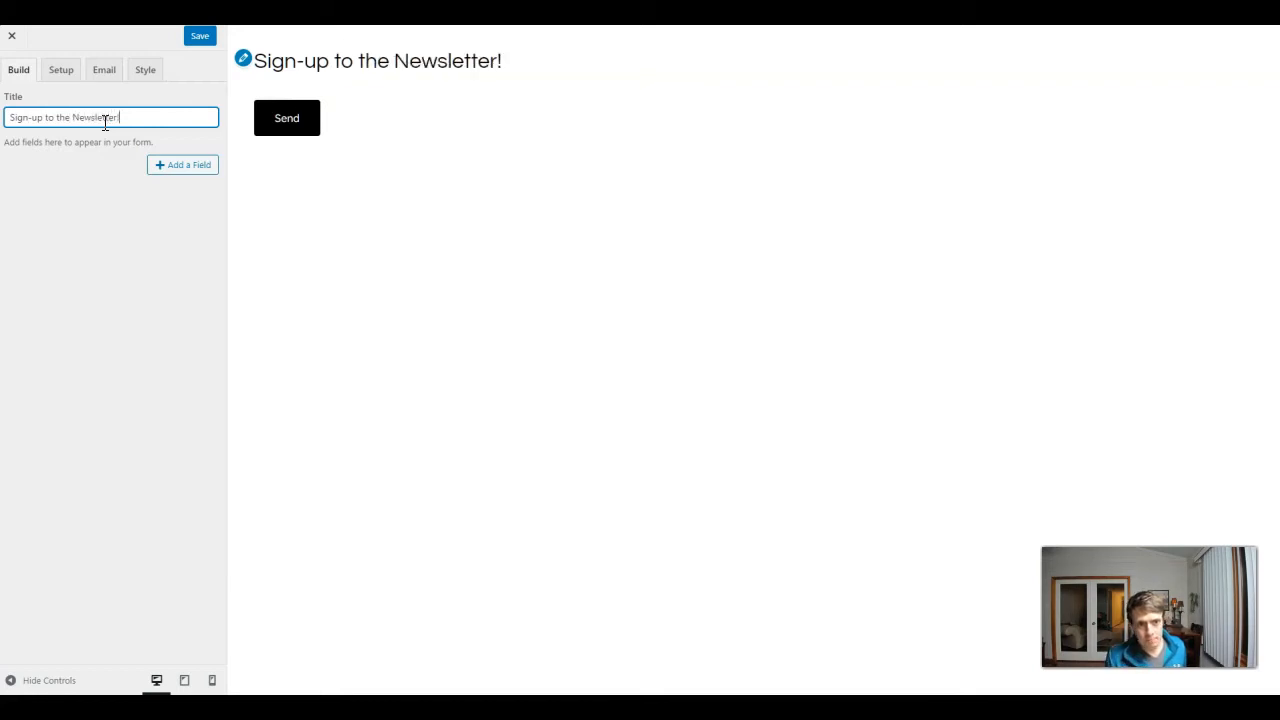
# - Open the list of fields that can be added to the form and review the available field and layout types
pyautogui.click(198, 166)
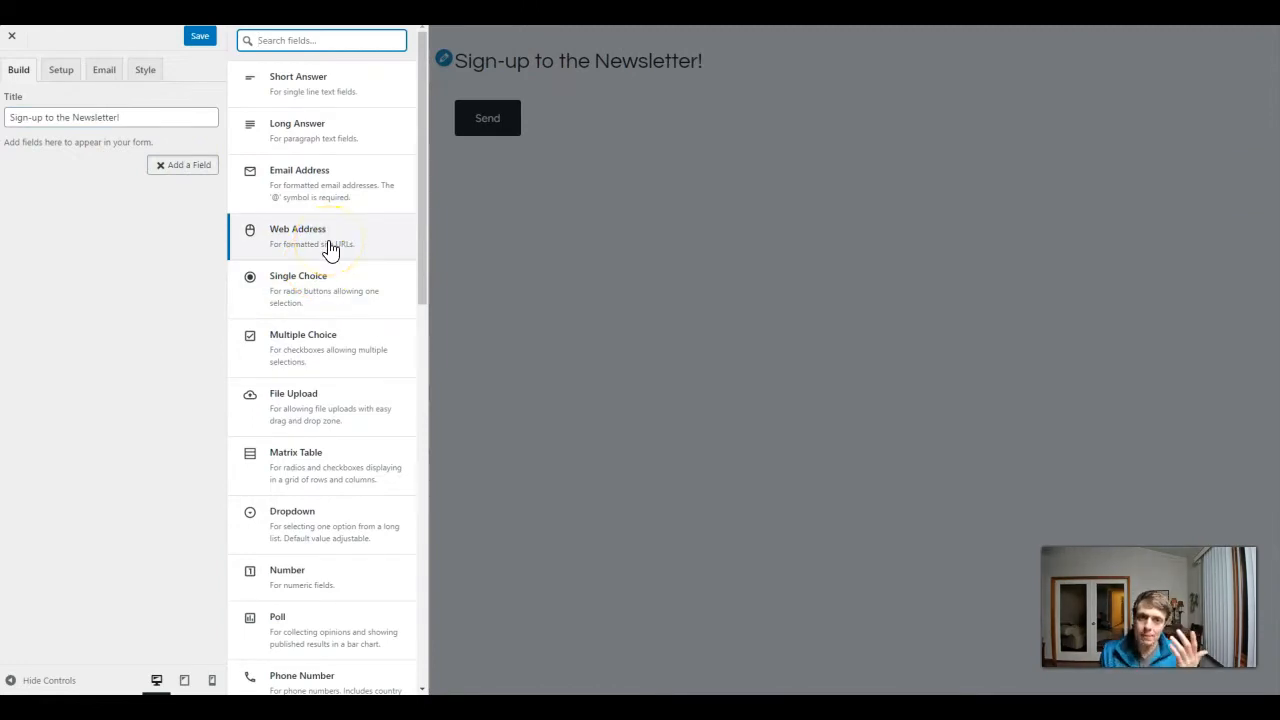
pyautogui.scroll(-10, 337, 214)
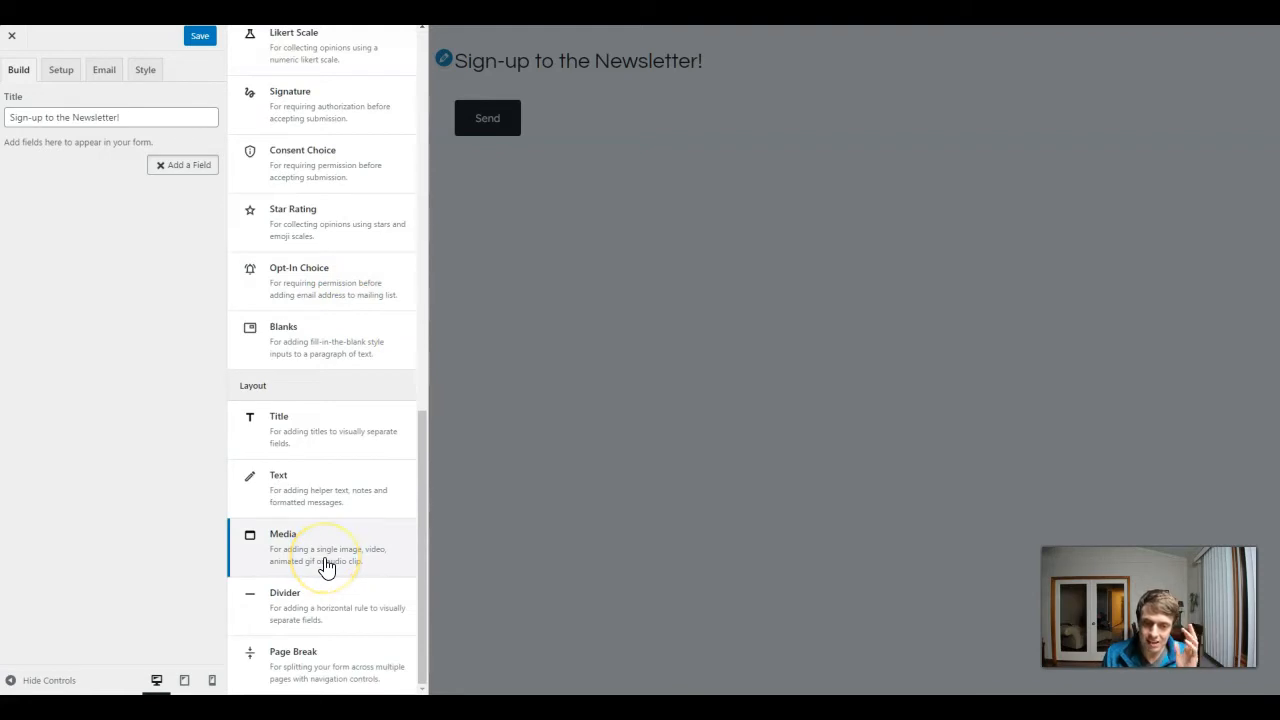
pyautogui.scroll(2, 326, 566)
pyautogui.scroll(2, 326, 566)
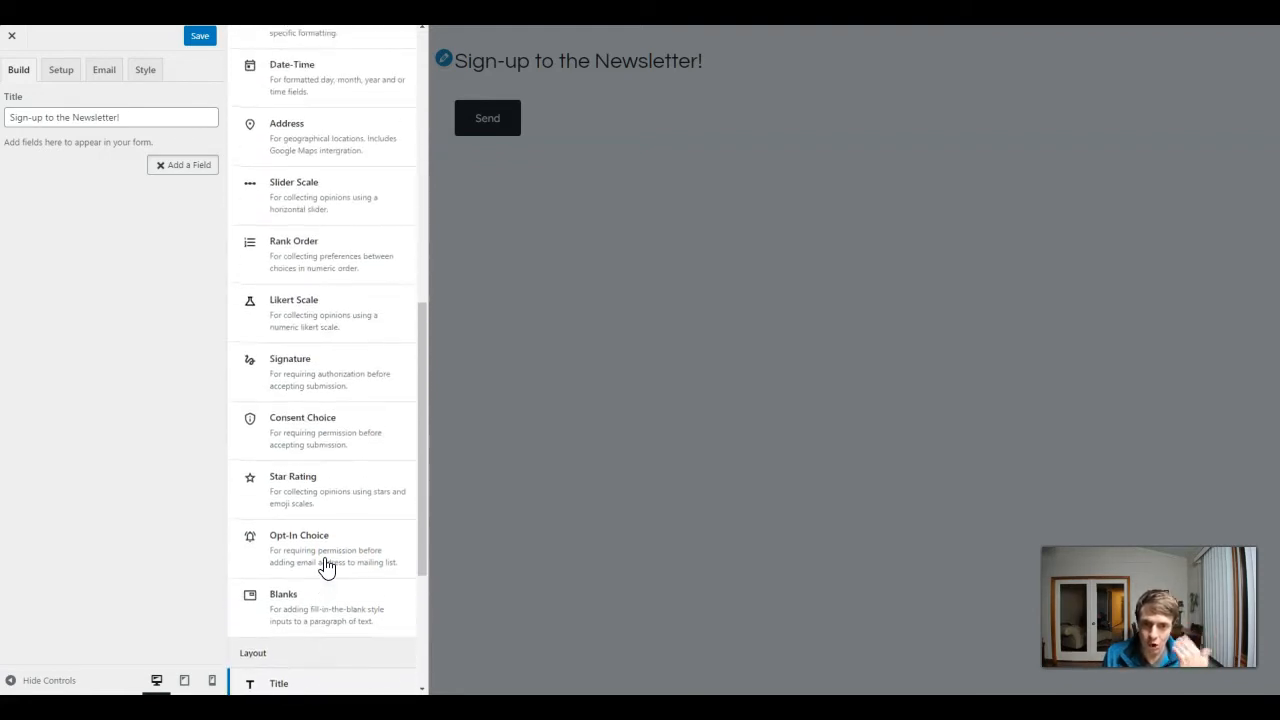
pyautogui.scroll(1, 326, 566)
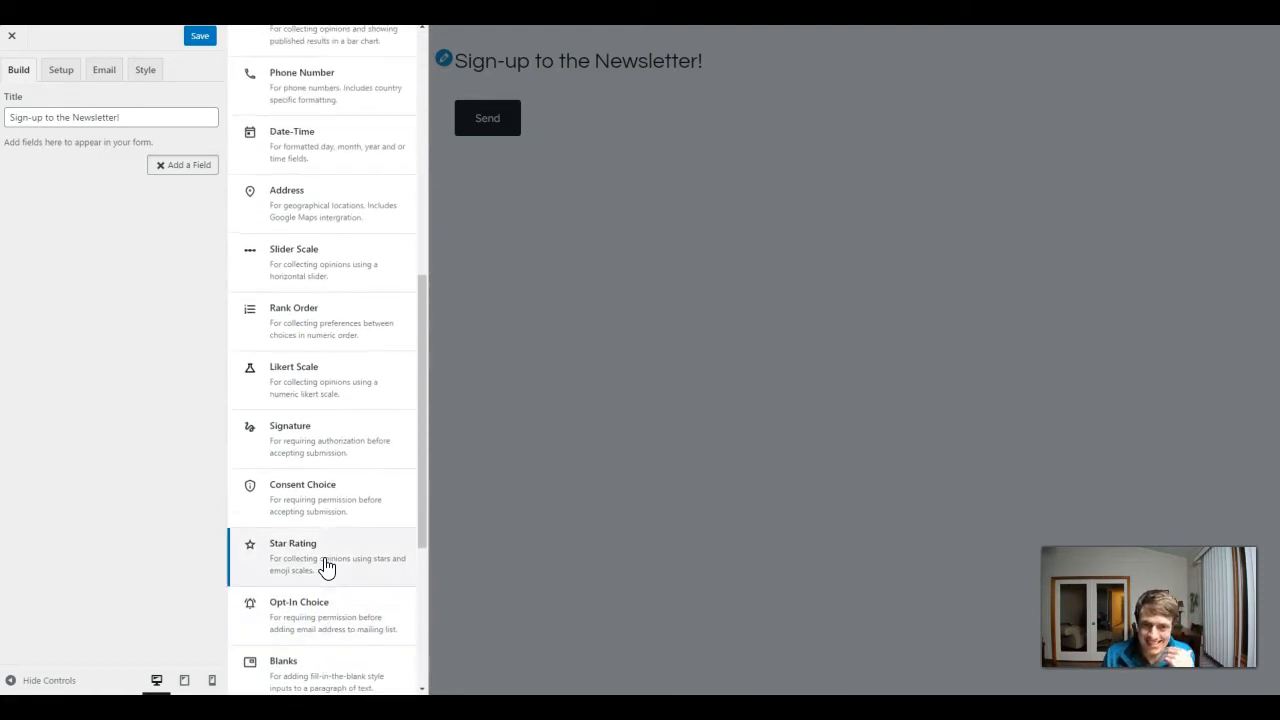
pyautogui.click(334, 522)
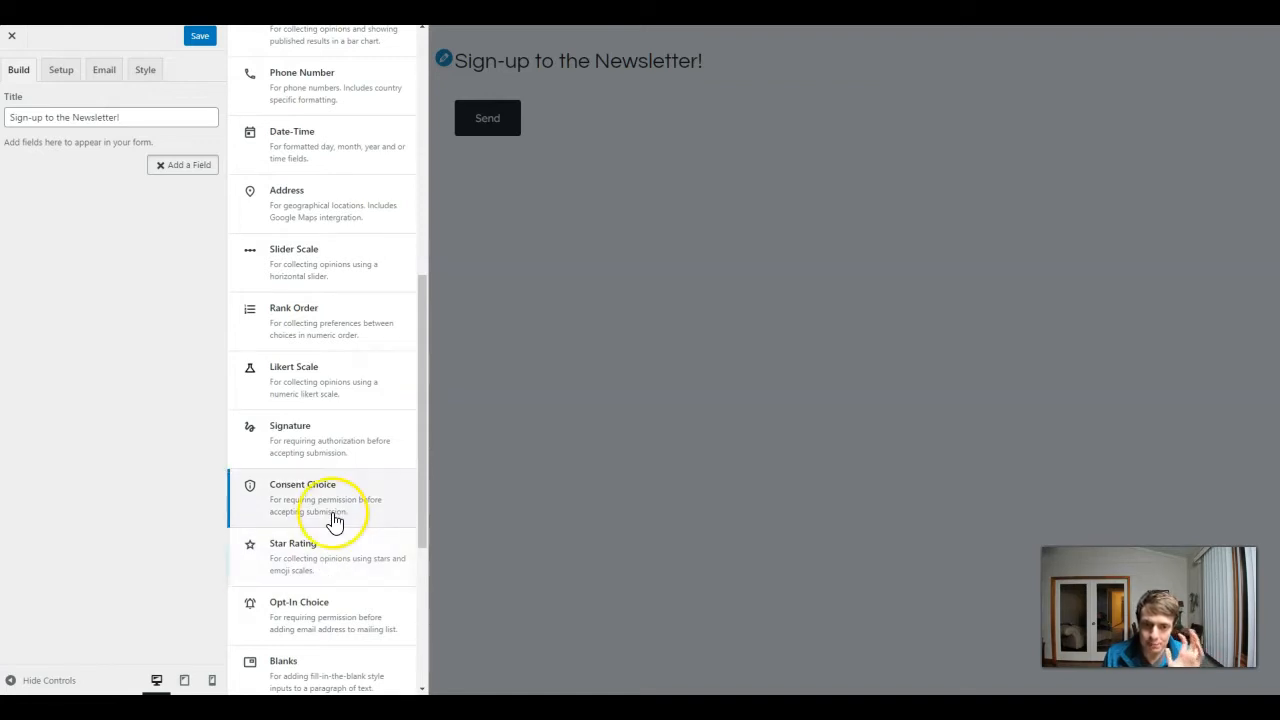
pyautogui.scroll(1, 340, 509)
pyautogui.scroll(2, 340, 510)
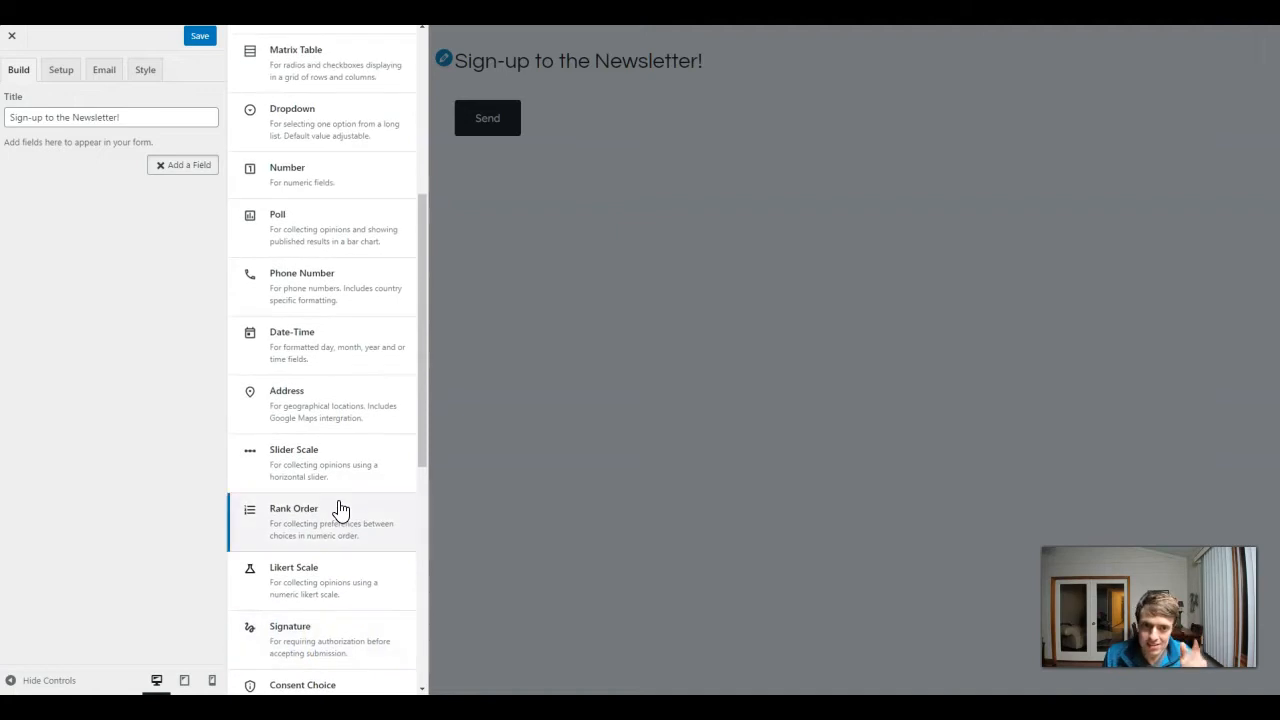
pyautogui.scroll(2, 340, 510)
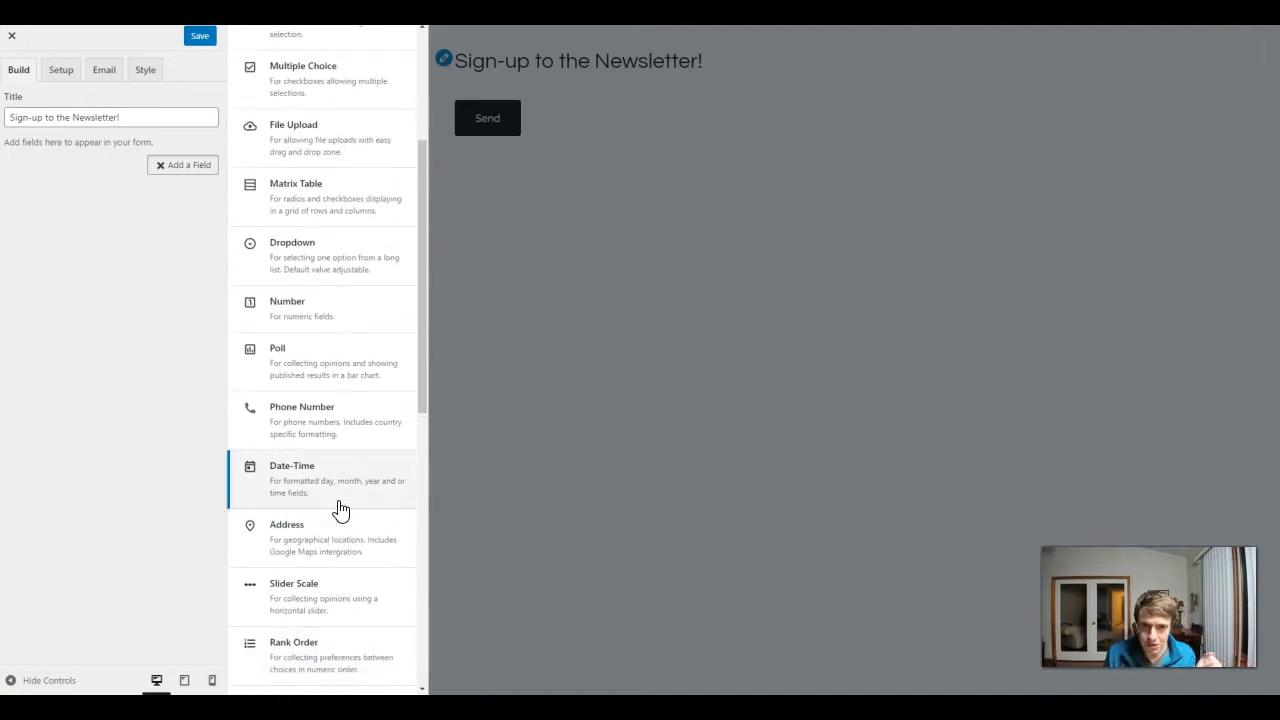
pyautogui.scroll(2, 340, 510)
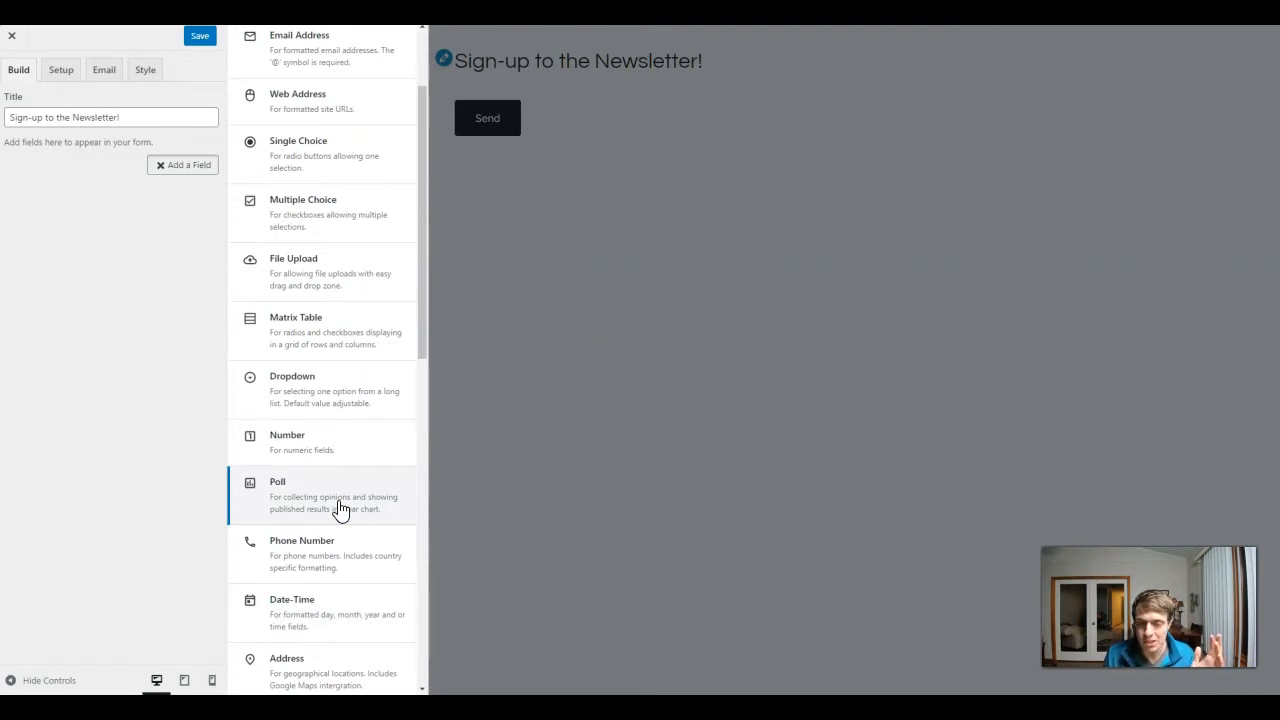
pyautogui.scroll(2, 340, 510)
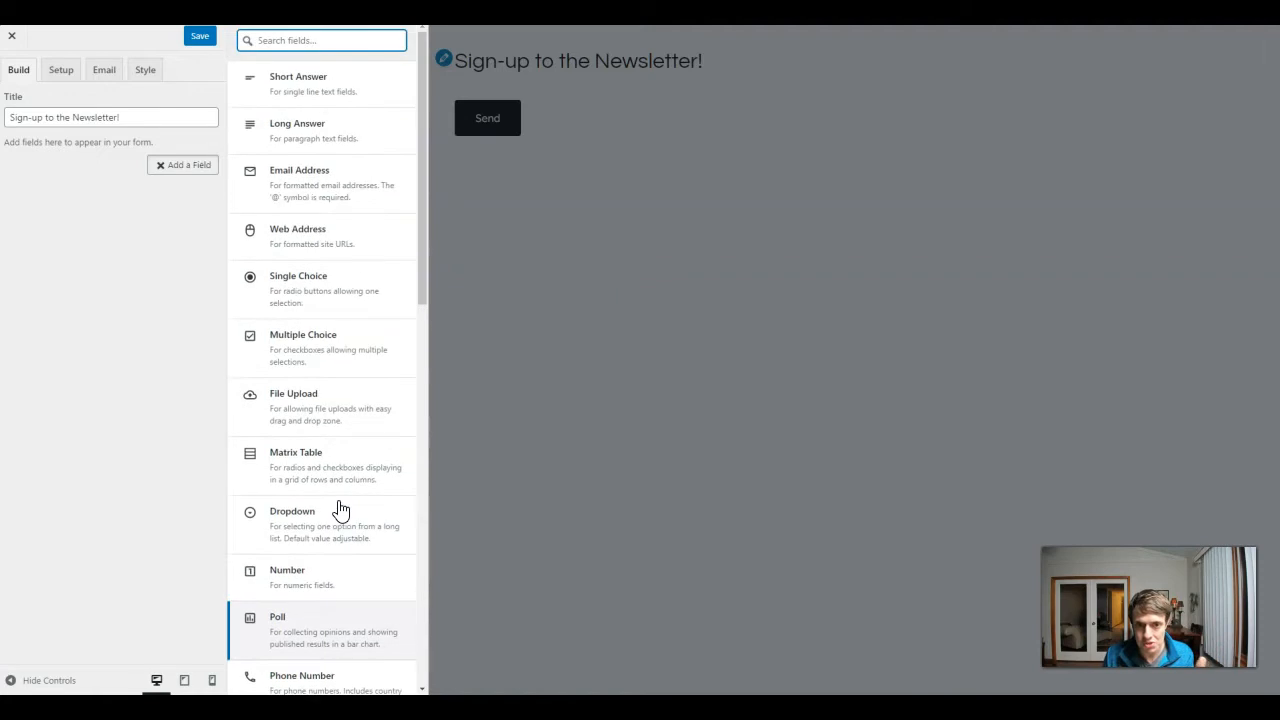
pyautogui.scroll(-7, 313, 375)
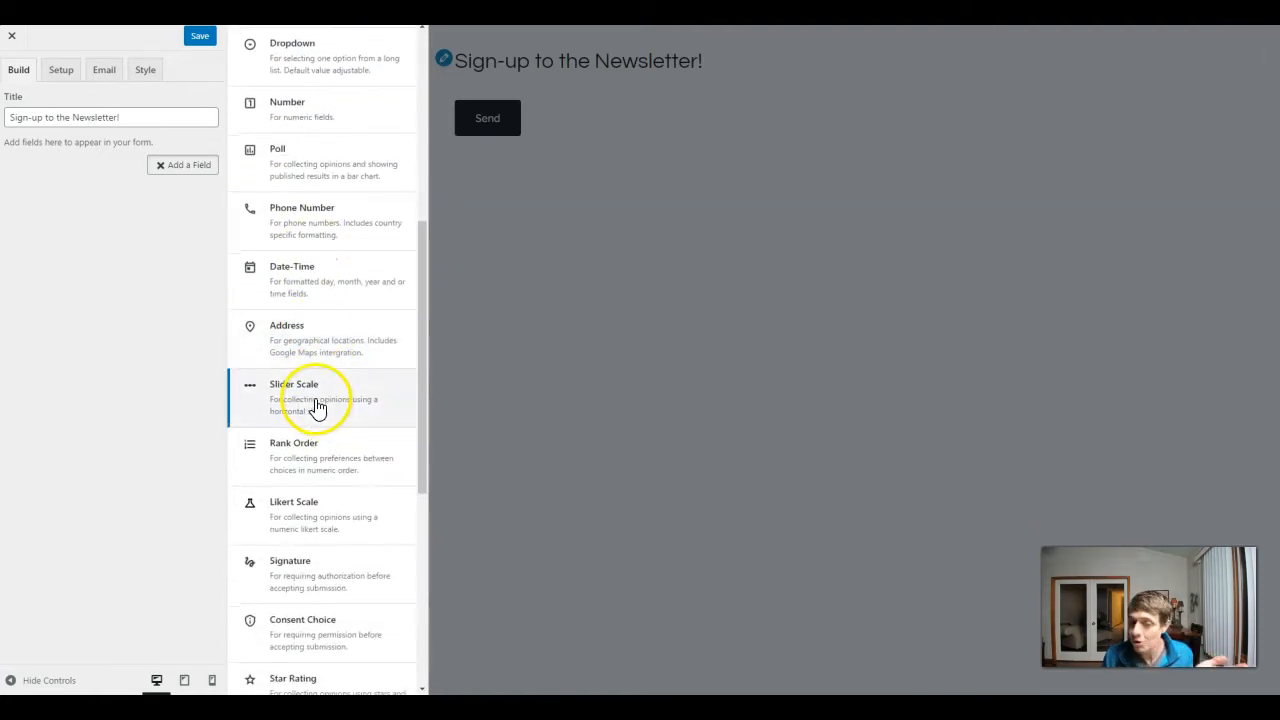
pyautogui.scroll(-2, 316, 411)
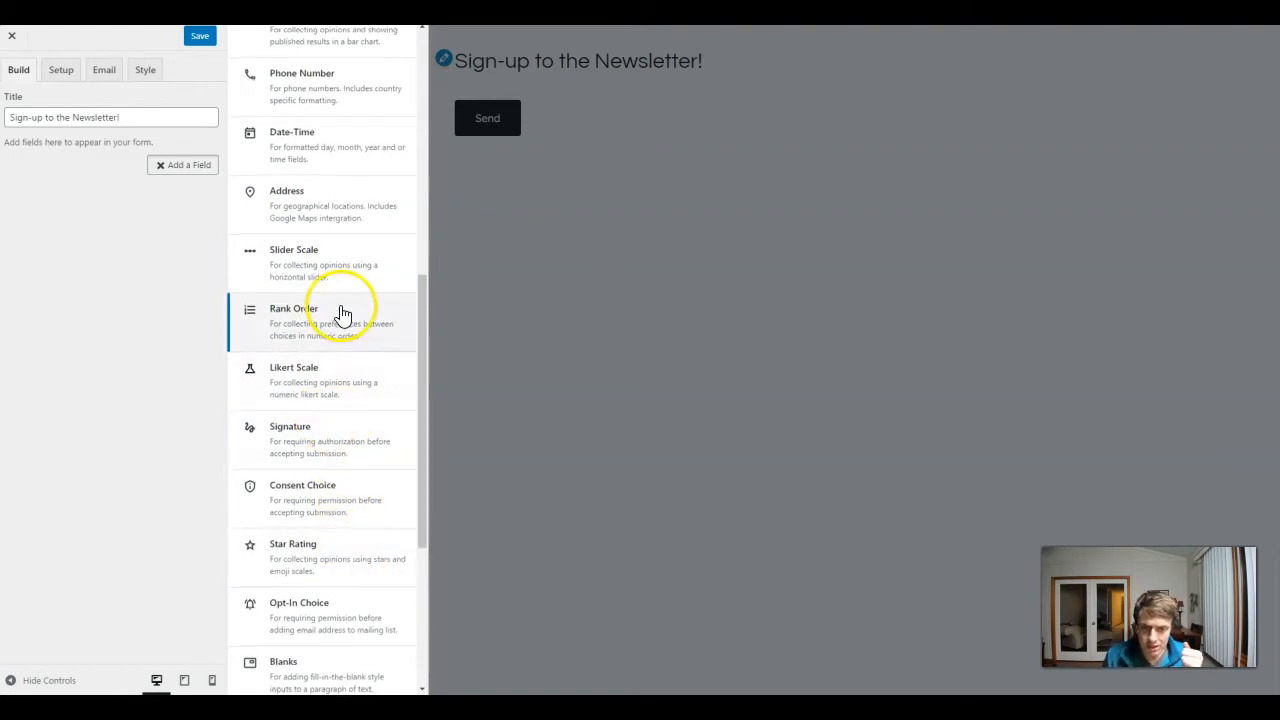
pyautogui.scroll(-1, 337, 470)
pyautogui.scroll(10, 357, 300)
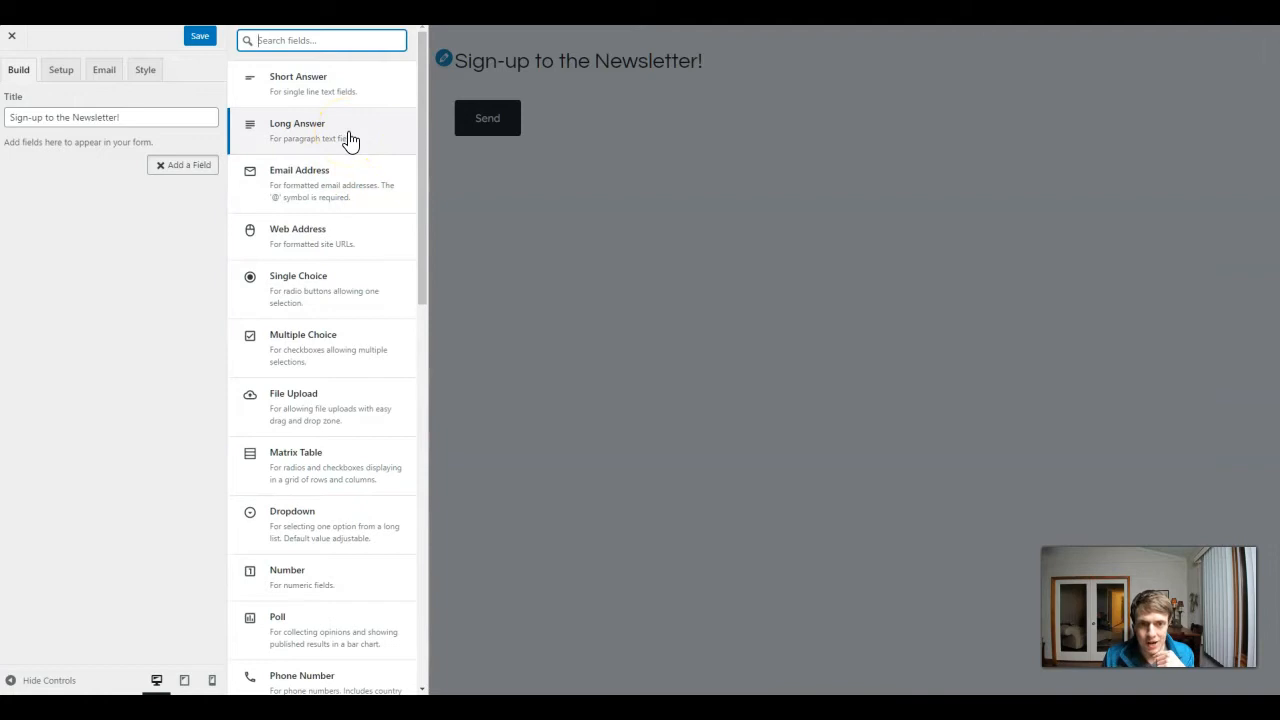
# - Add an Email Address field to the form and set its label to "Email"
pyautogui.click(320, 178)
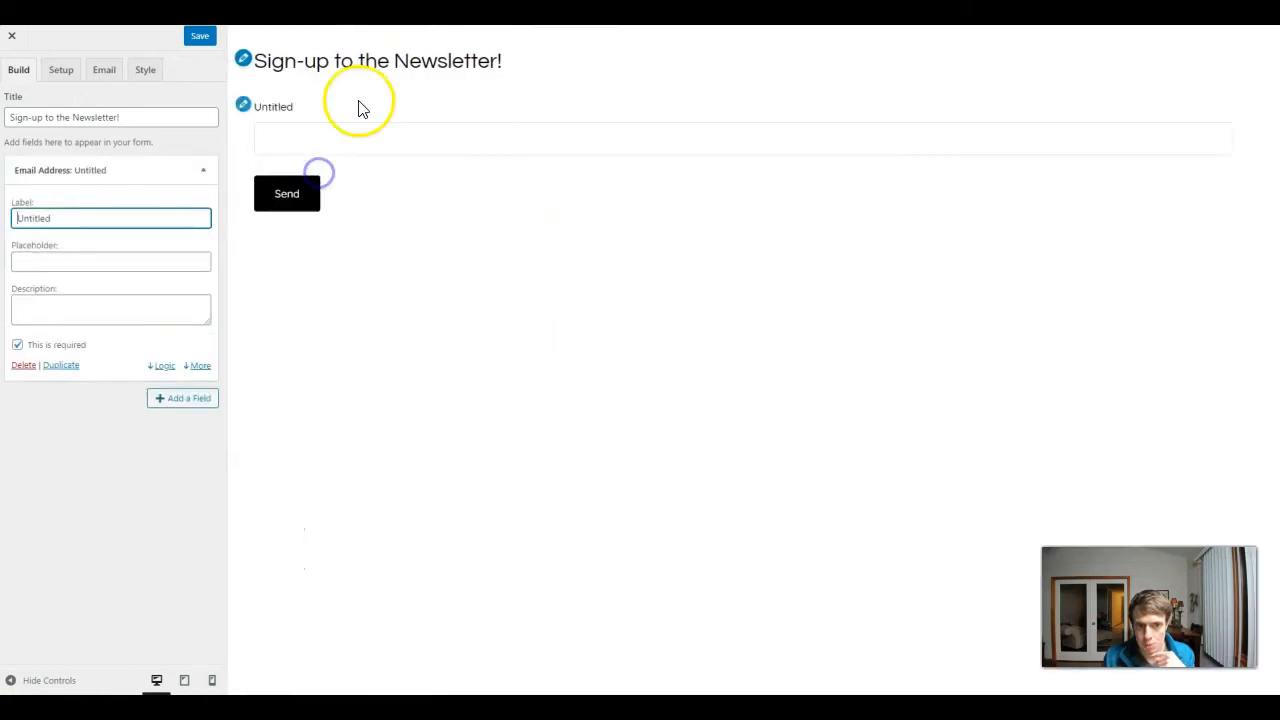
pyautogui.click(176, 217)
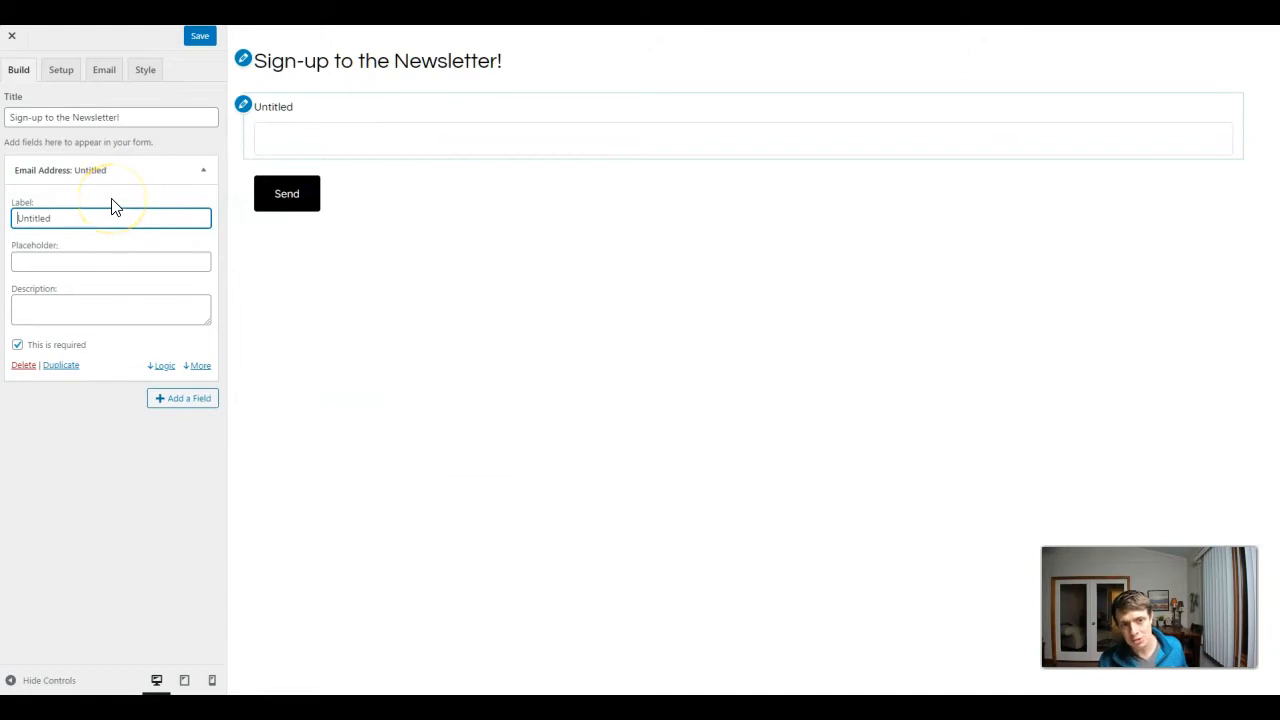
pyautogui.doubleClick(77, 216)
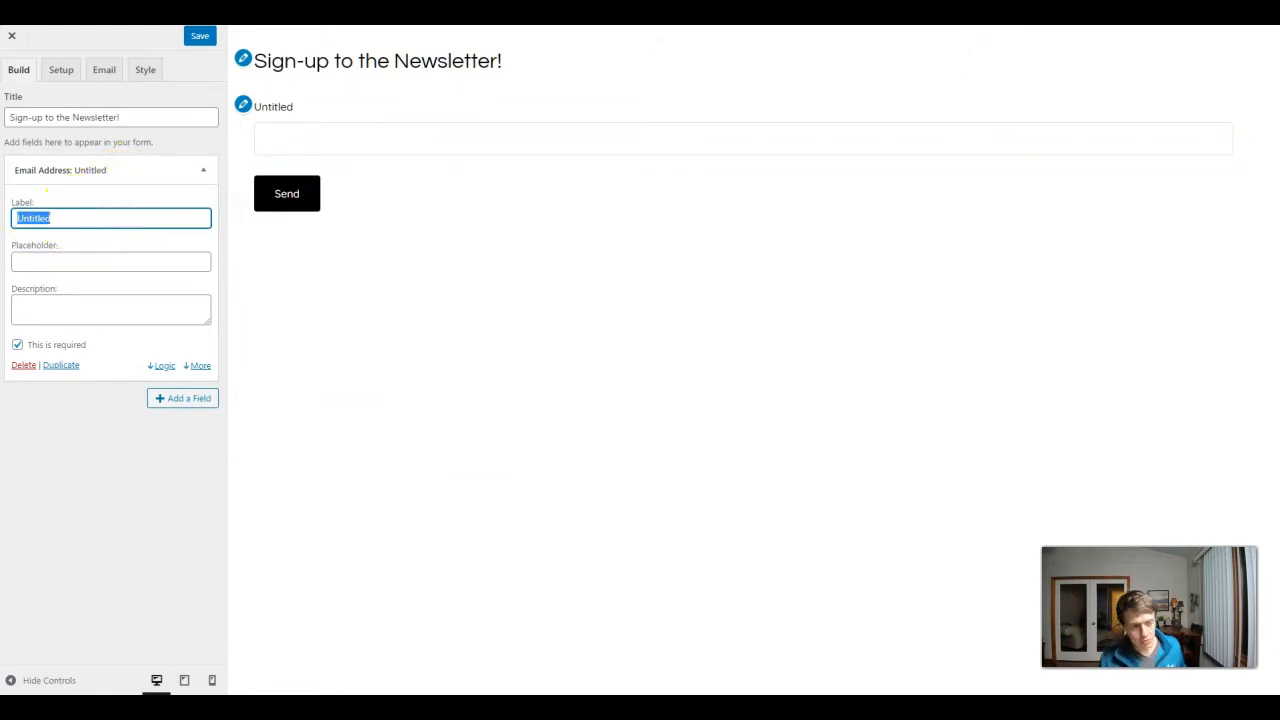
pyautogui.write('Email')
pyautogui.press('Tab')
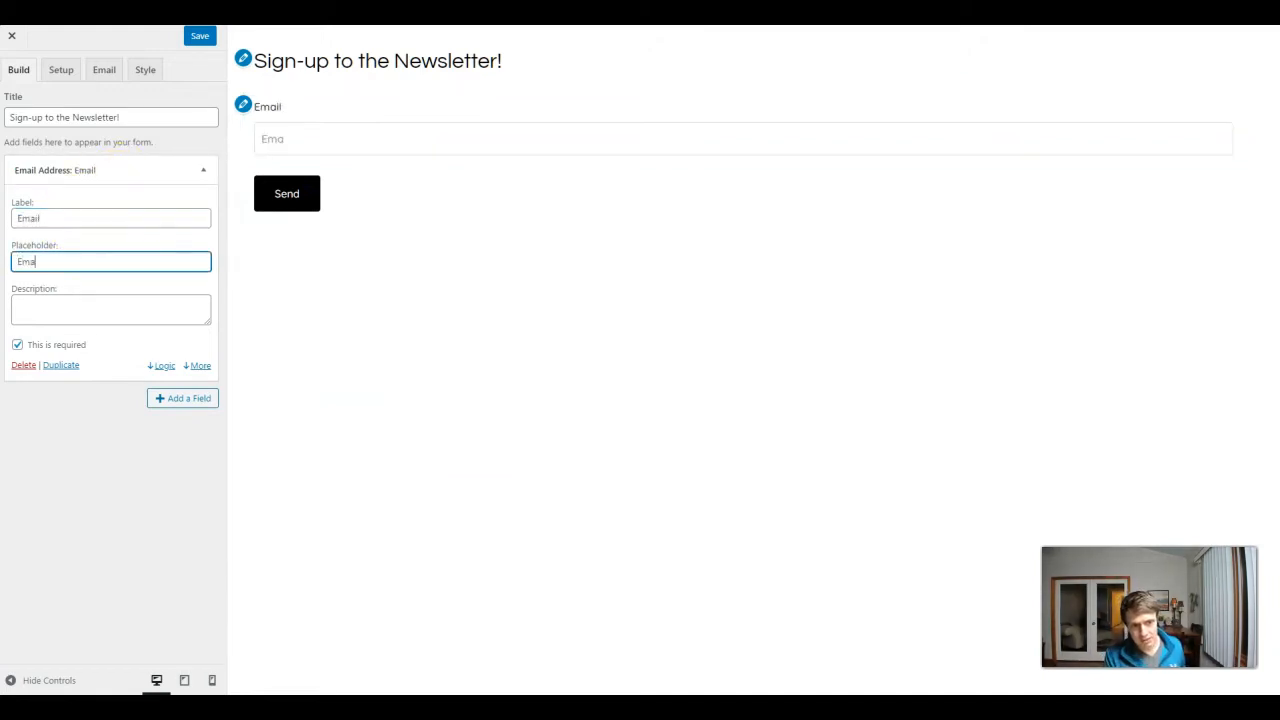
pyautogui.click(94, 260)
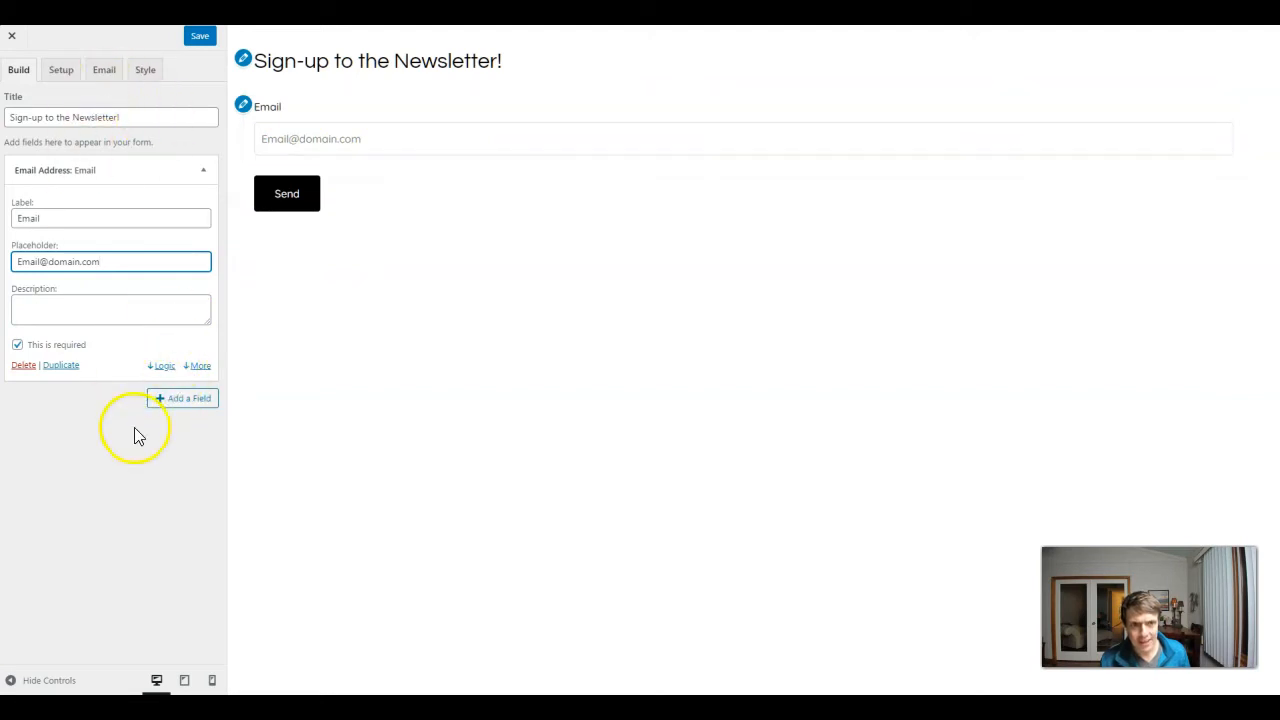
pyautogui.click(200, 38)
pyautogui.click(61, 71)
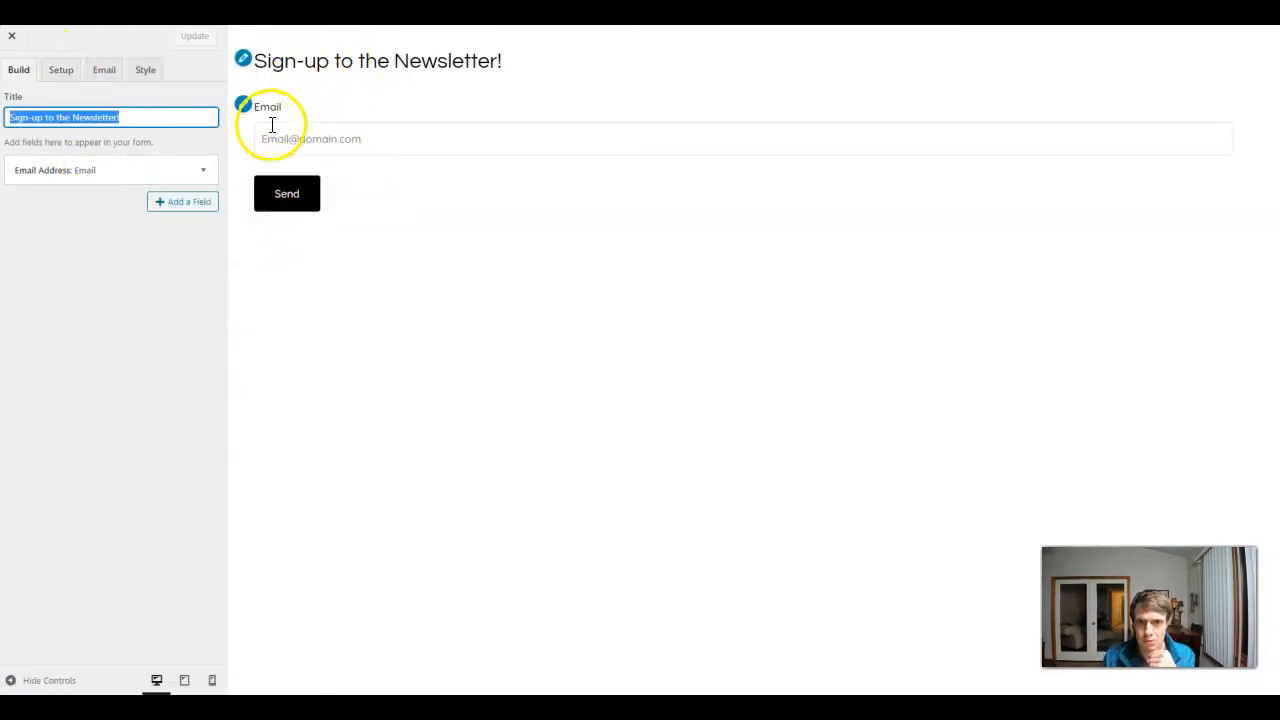
pyautogui.click(57, 74)
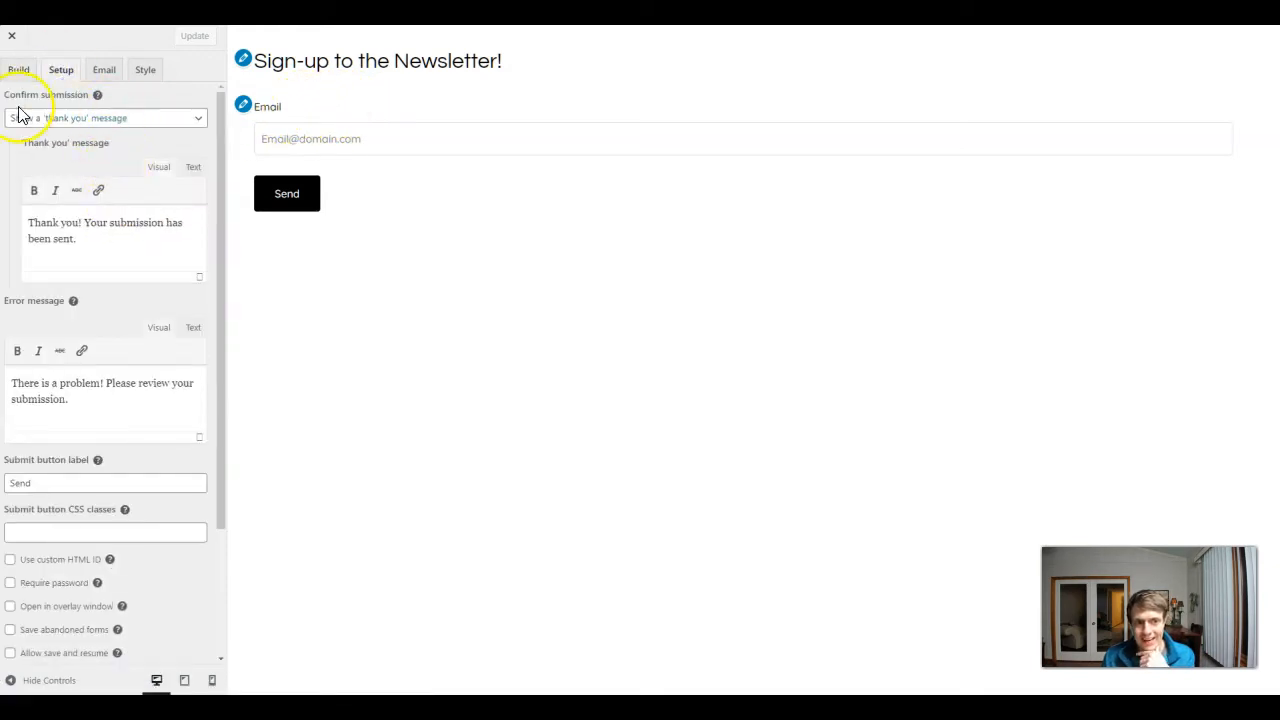
pyautogui.click(147, 118)
pyautogui.click(90, 159)
pyautogui.click(89, 162)
pyautogui.write('https://aiprofitz.com/thank-you-newsletter')
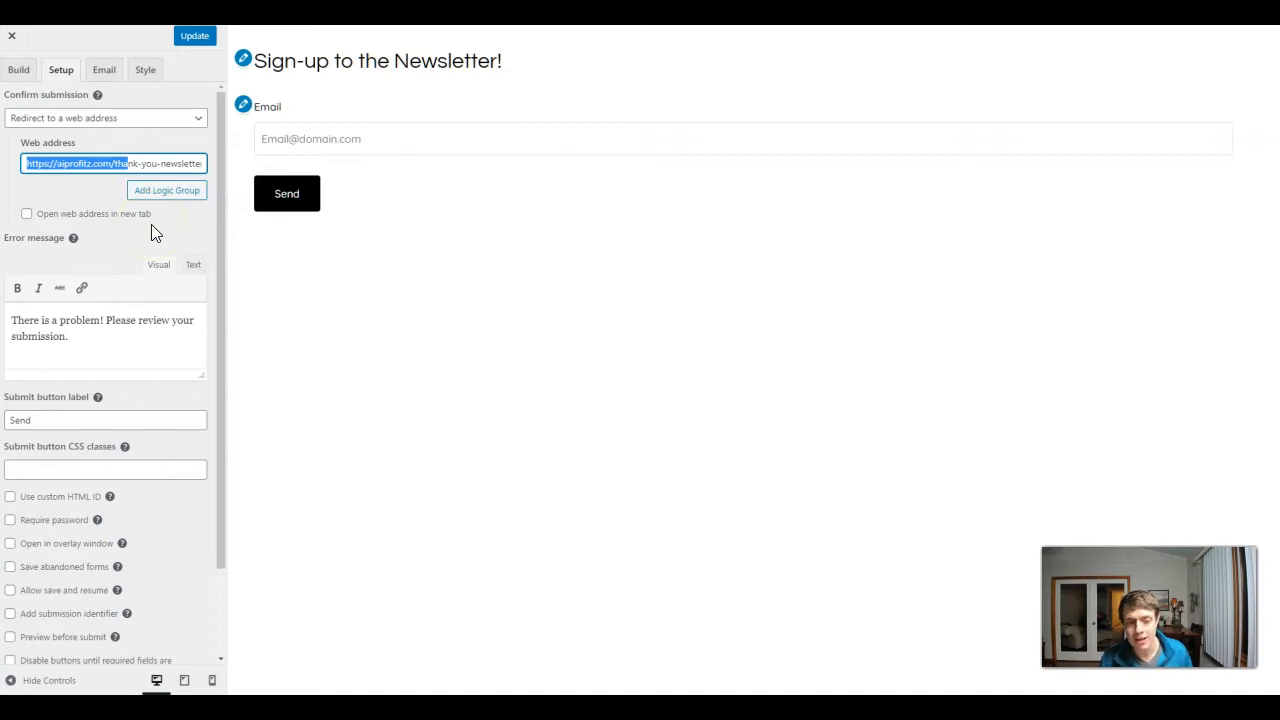
pyautogui.scroll(-1, 110, 400)
pyautogui.moveTo(99, 420)
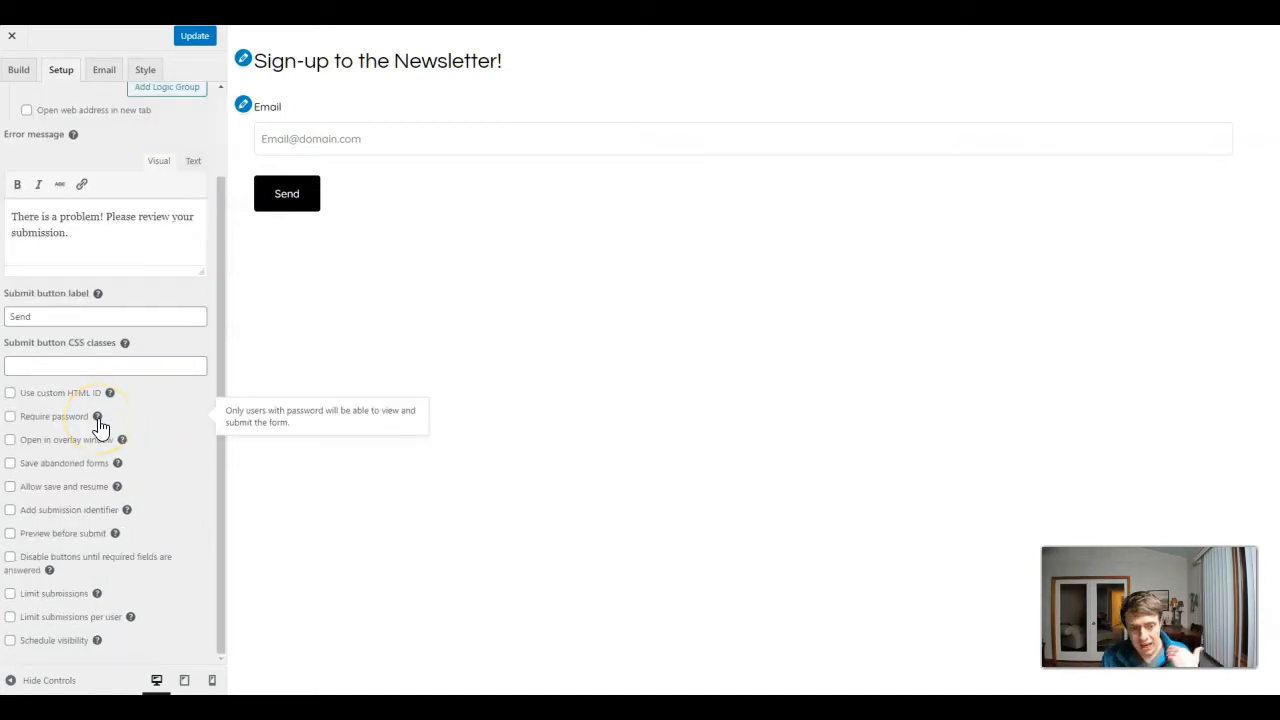
pyautogui.moveTo(118, 464)
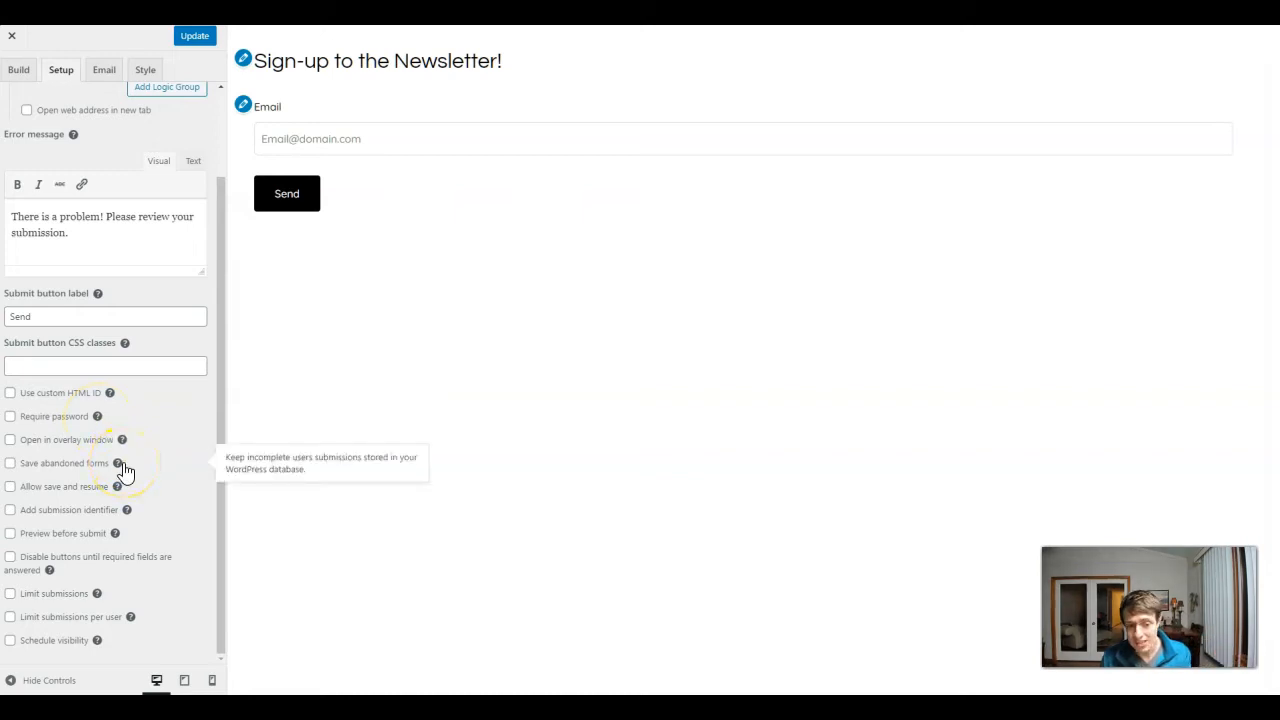
pyautogui.scroll(1, 124, 470)
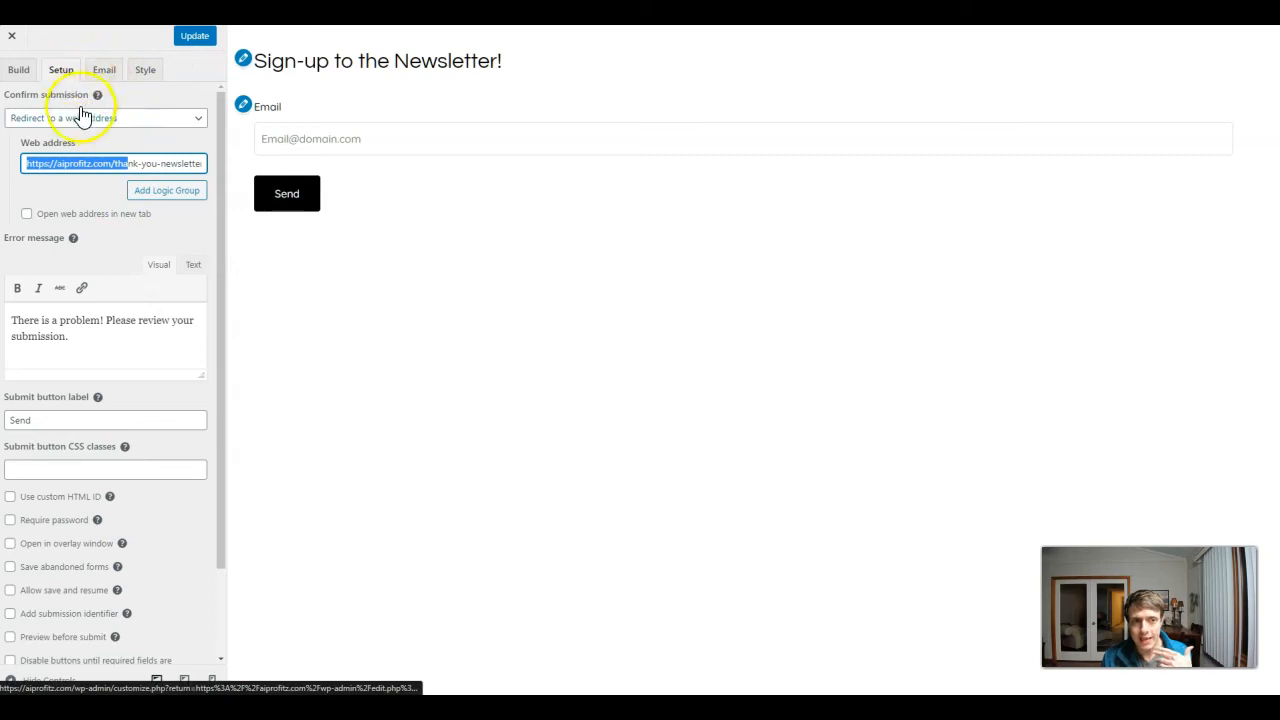
pyautogui.click(198, 40)
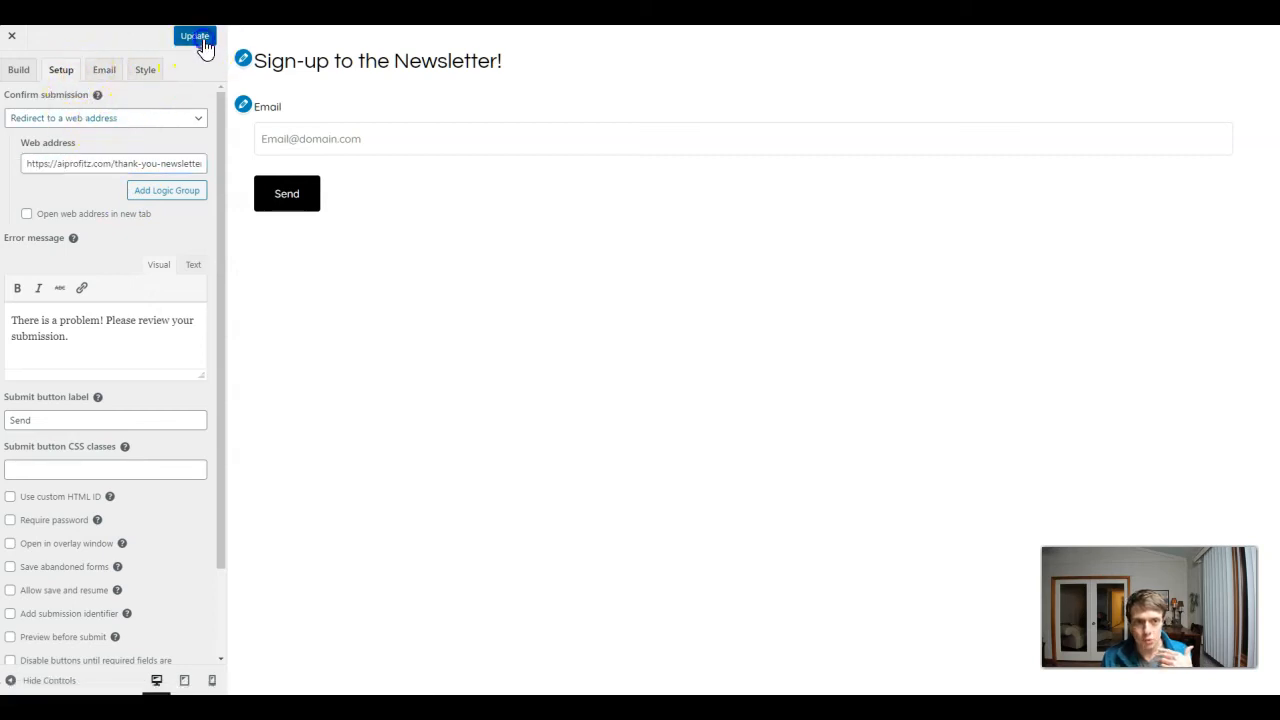
# - Turn off both the submission alerts and the confirmation email for the form
pyautogui.click(107, 71)
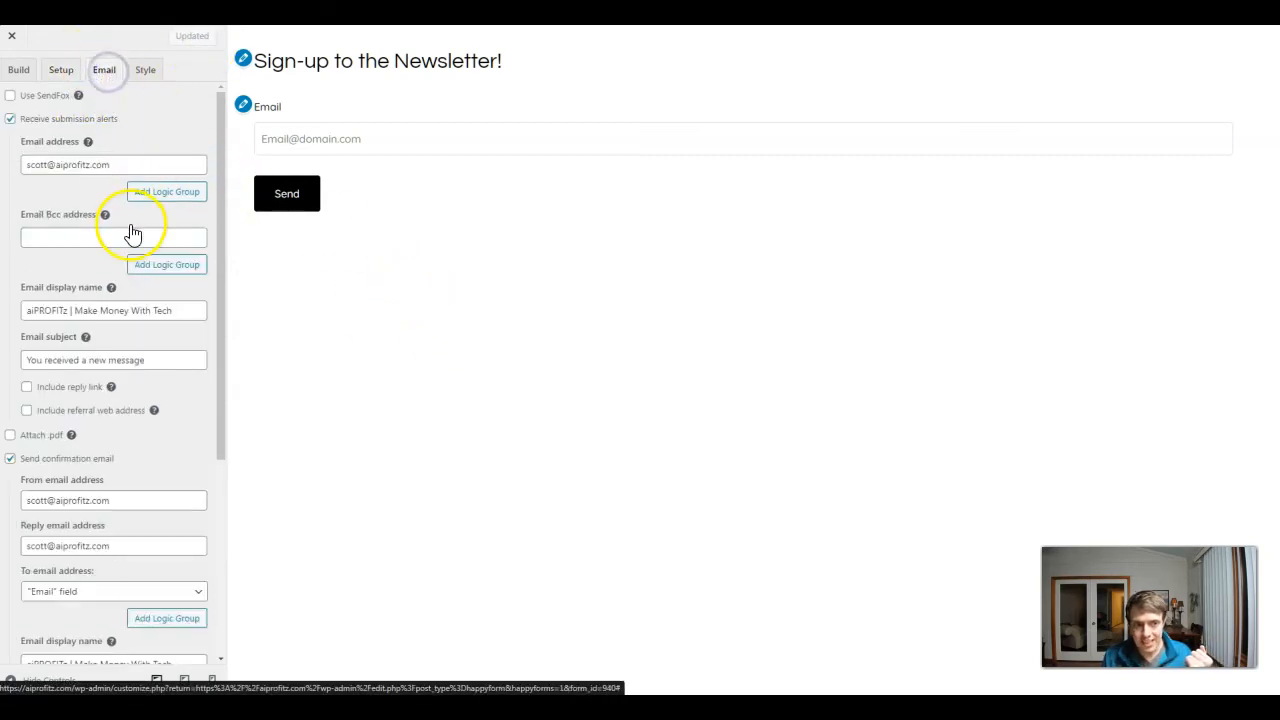
pyautogui.click(85, 119)
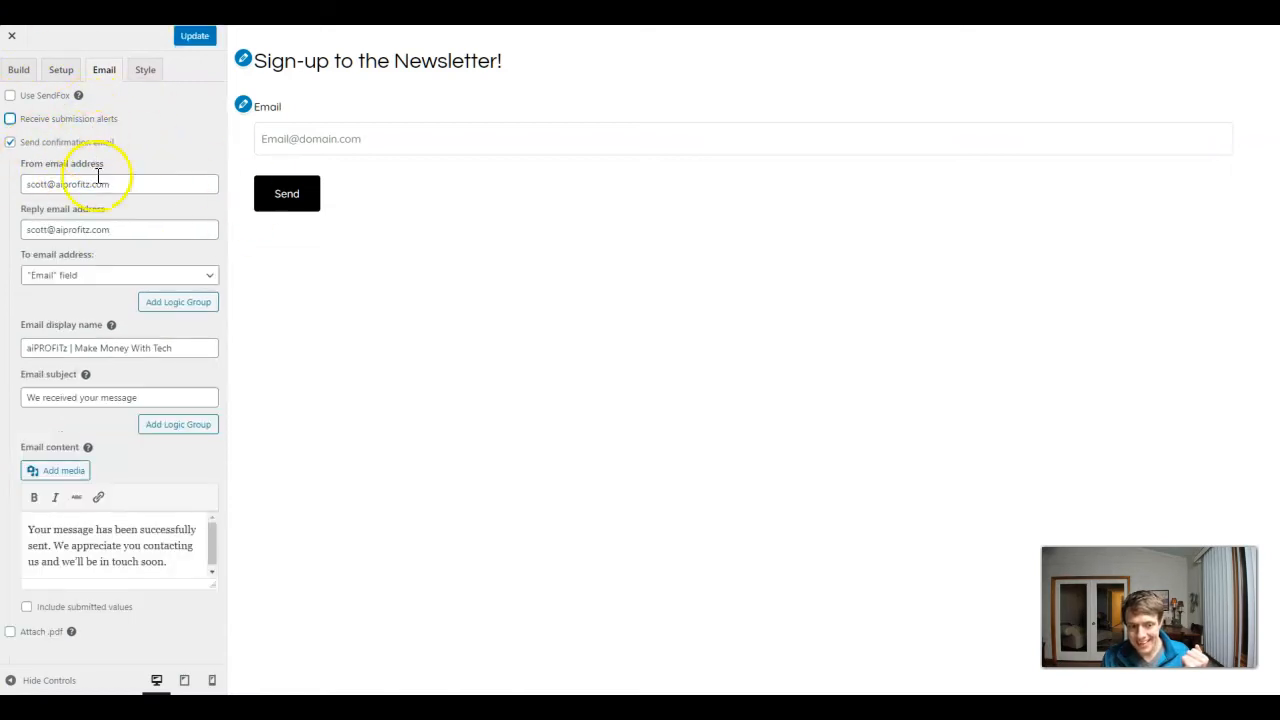
pyautogui.click(80, 143)
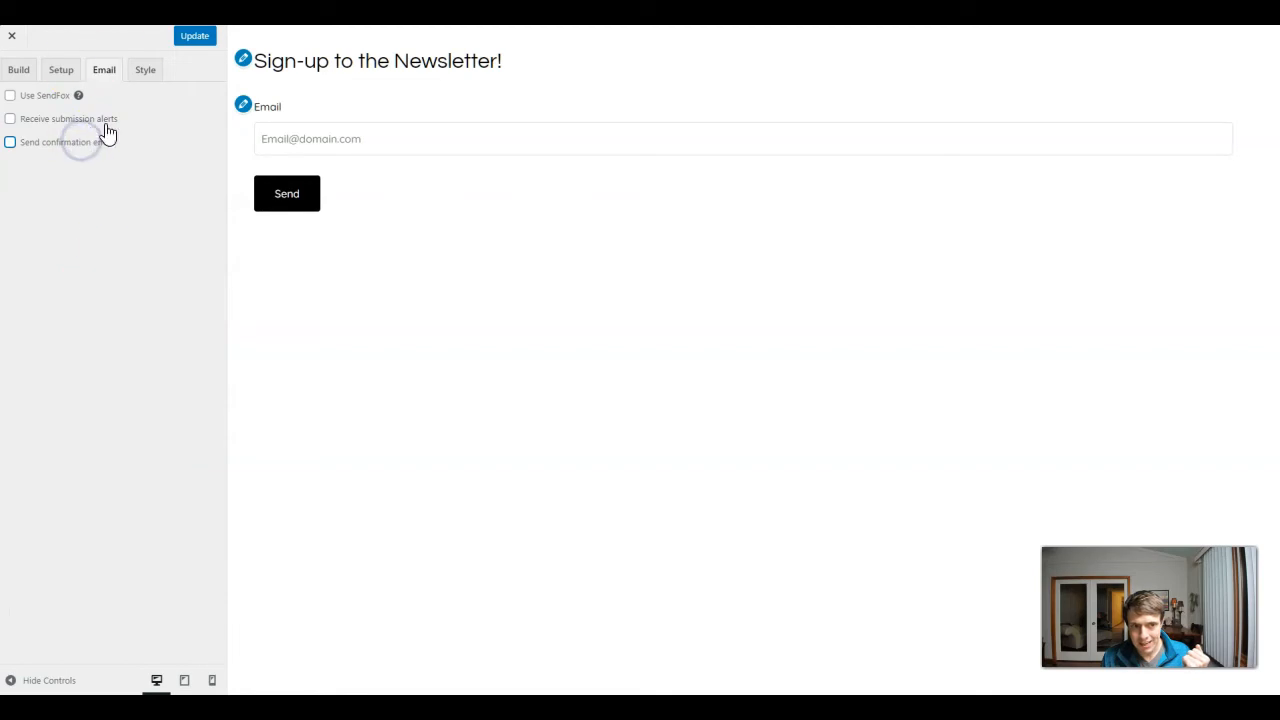
pyautogui.click(97, 143)
pyautogui.moveTo(79, 638)
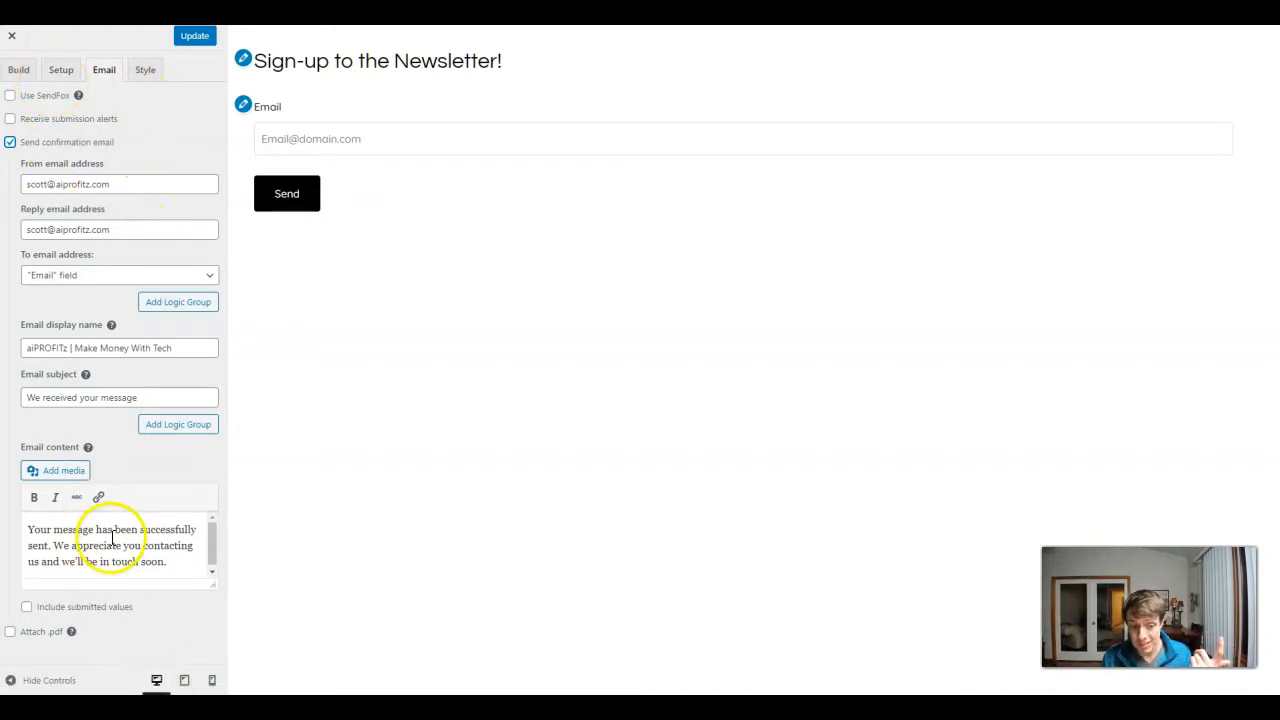
pyautogui.click(54, 148)
# - Enable SendFox for the form with the "aiPROFITz Home Page" list, checking that list in SendFox, and save the update
pyautogui.click(49, 92)
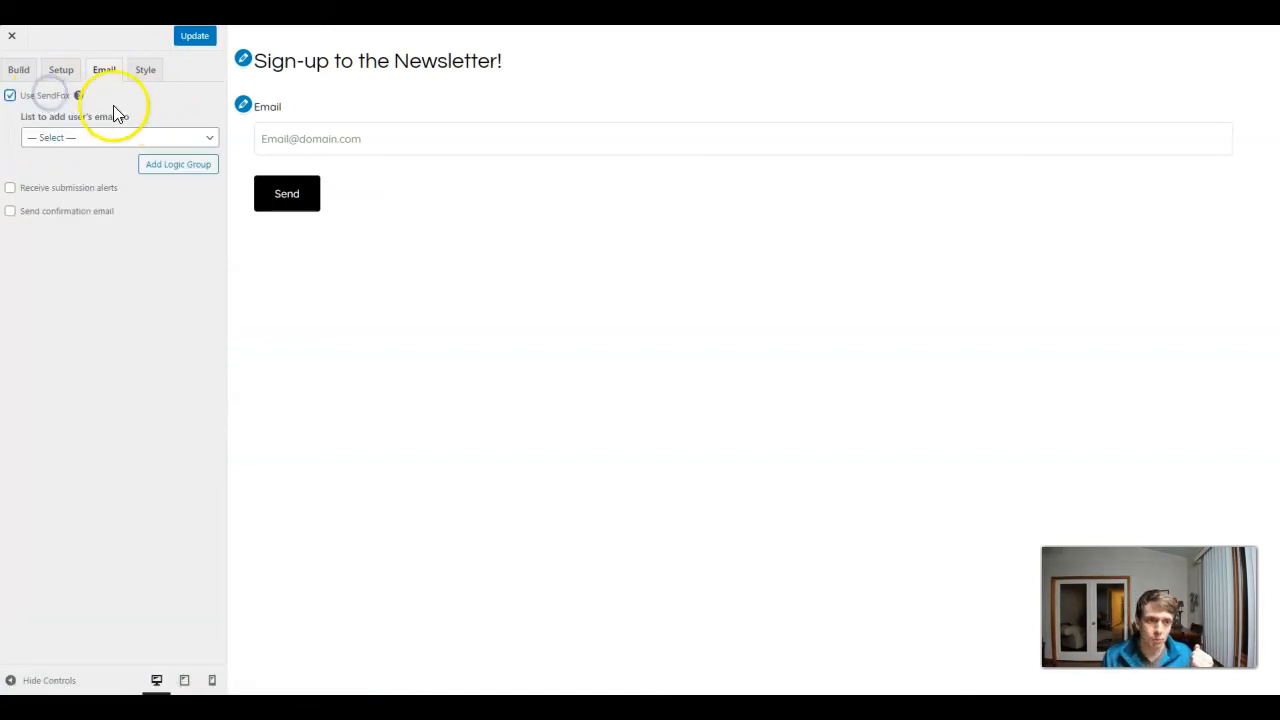
pyautogui.click(81, 138)
pyautogui.click(77, 168)
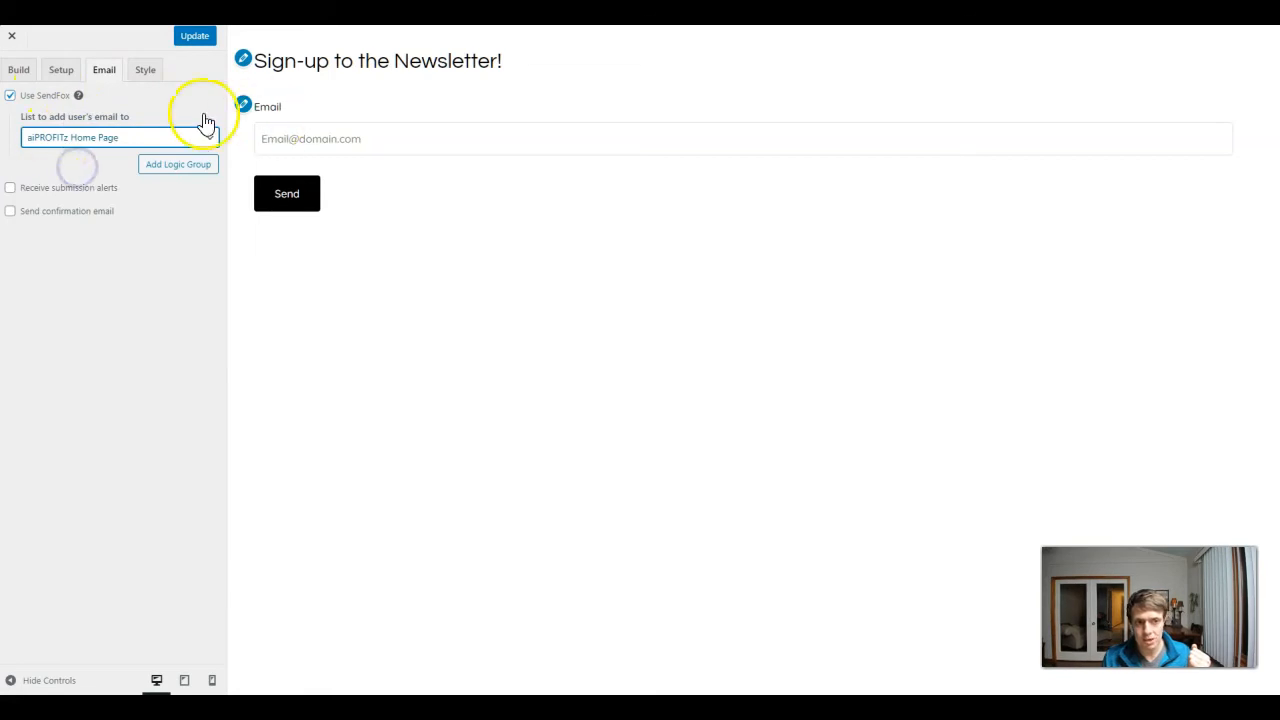
pyautogui.click(400, 8)
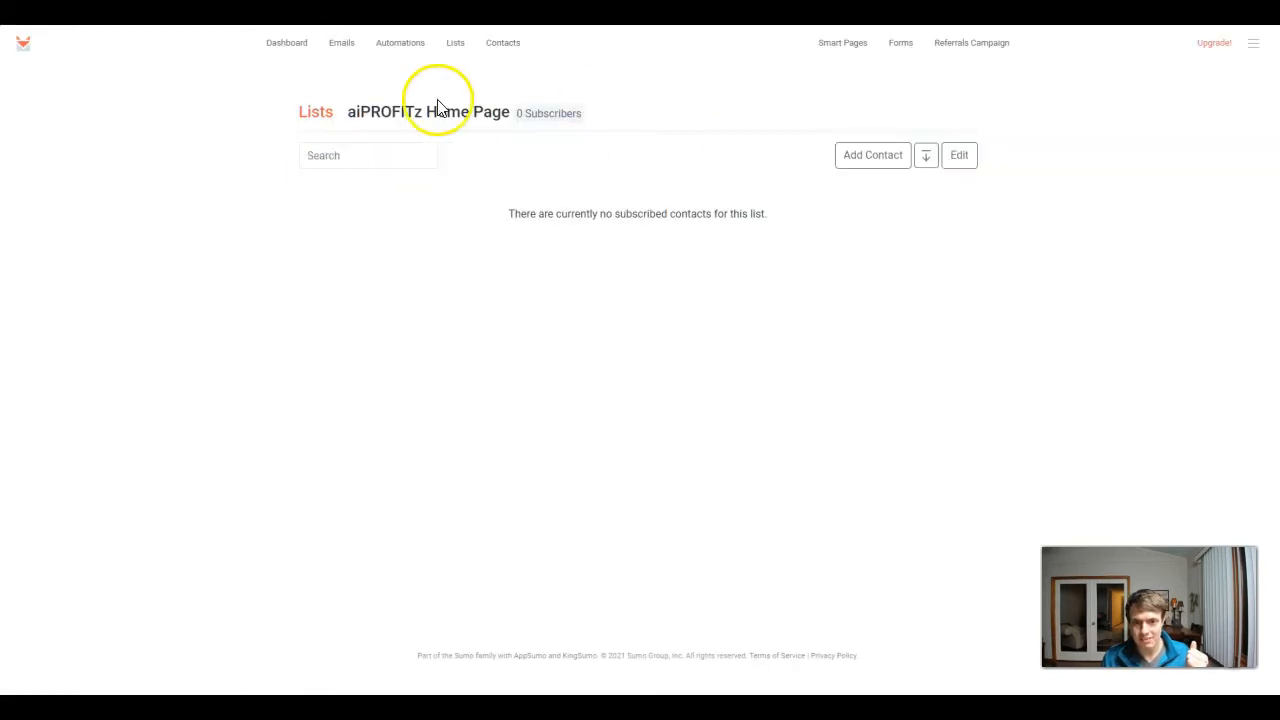
pyautogui.click(300, 8)
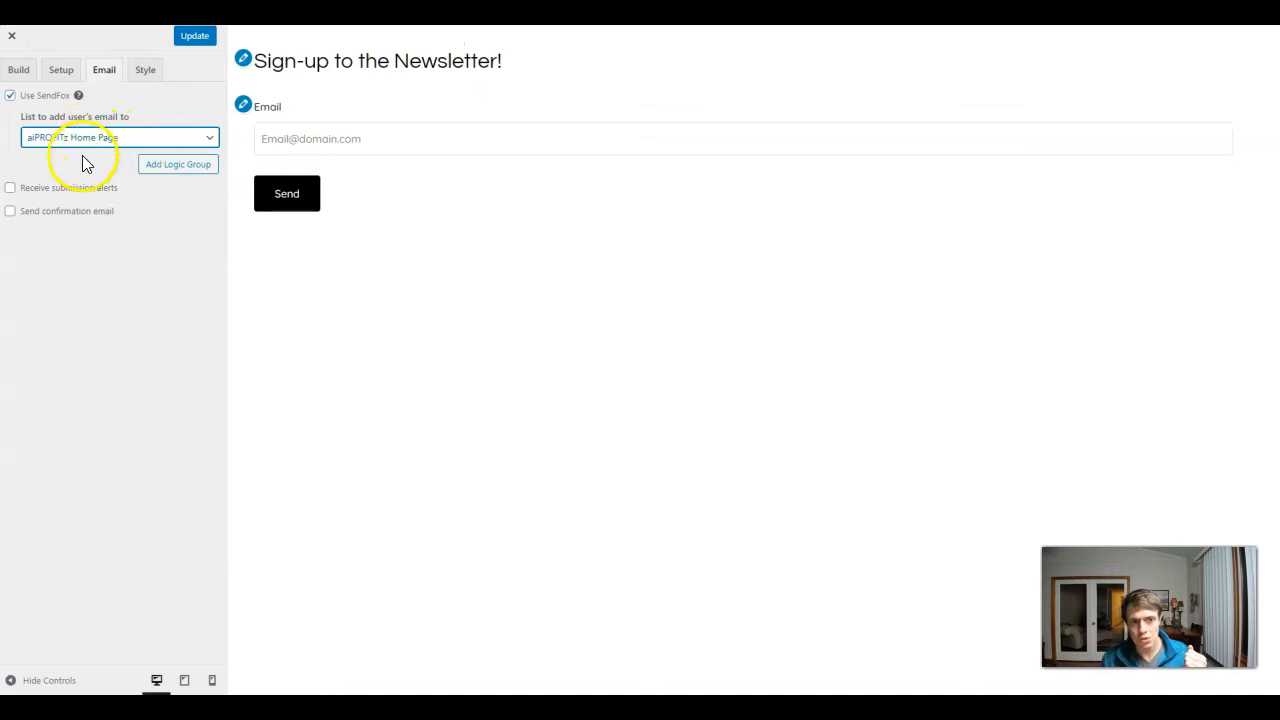
pyautogui.click(195, 46)
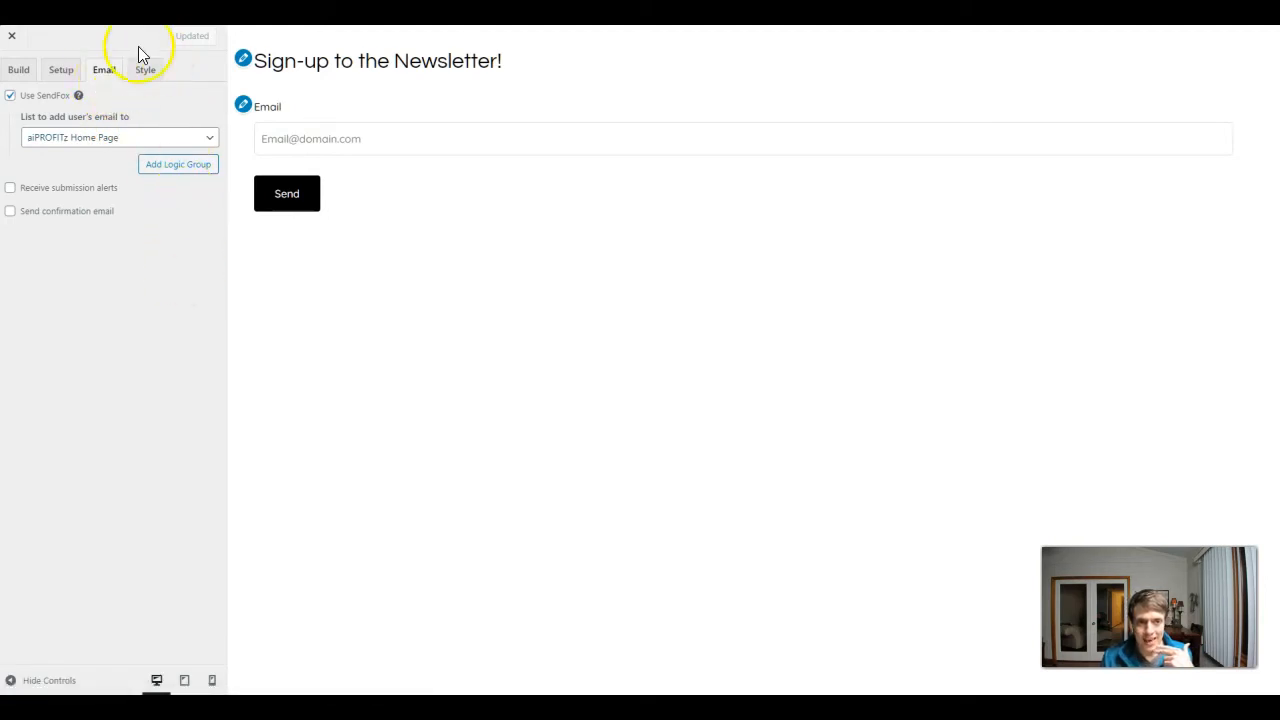
# - Change the form's primary color to a bluish purple in its general styles, save the update and leave the form editor
pyautogui.click(151, 70)
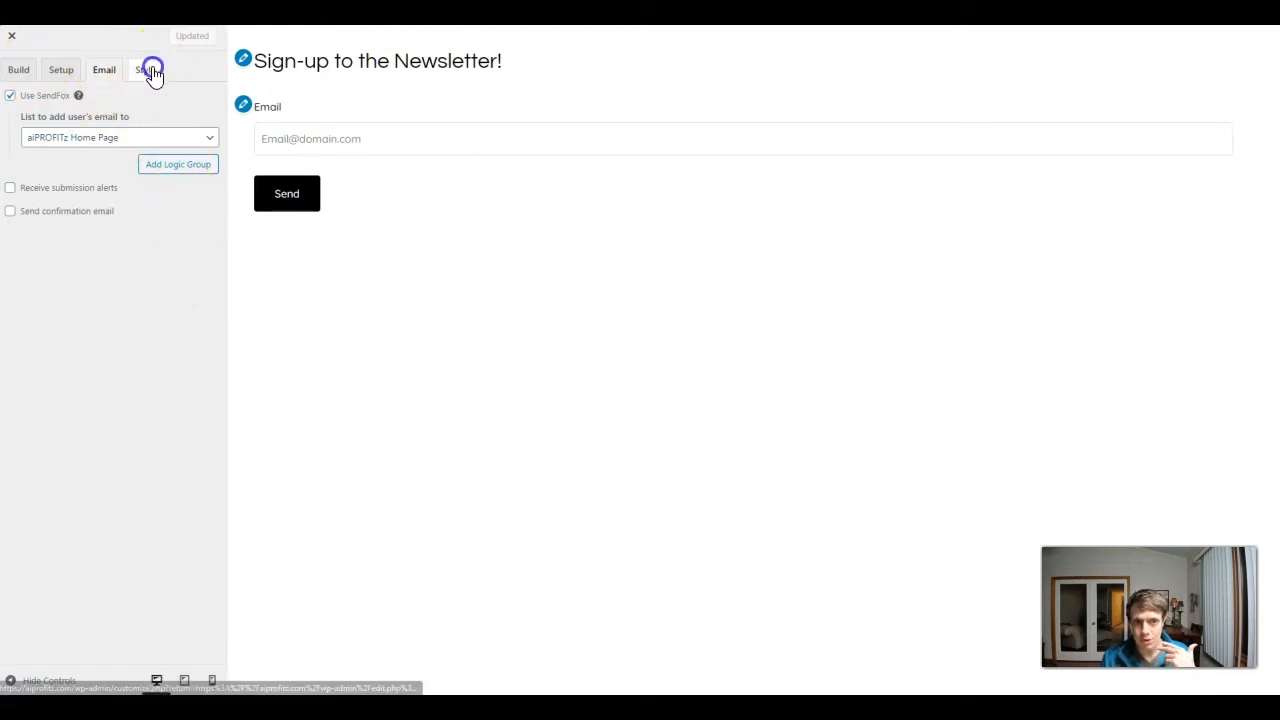
pyautogui.click(189, 107)
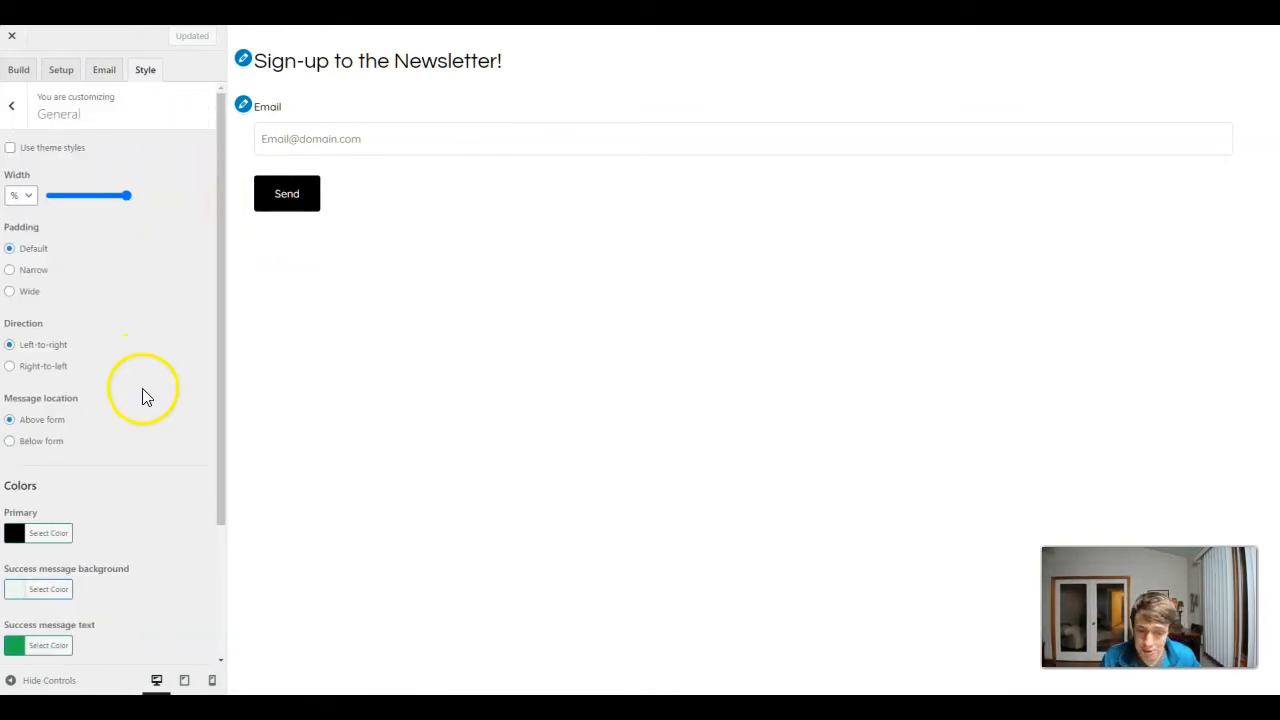
pyautogui.scroll(-3, 143, 443)
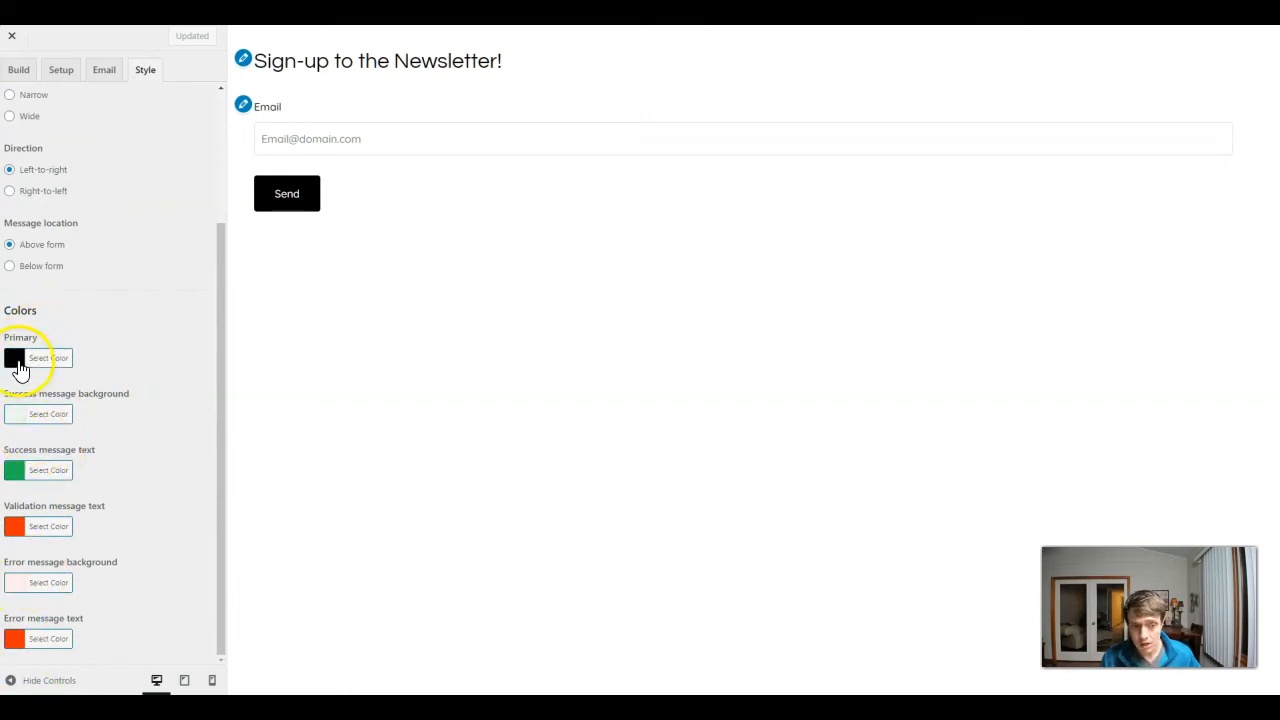
pyautogui.click(20, 368)
pyautogui.click(126, 514)
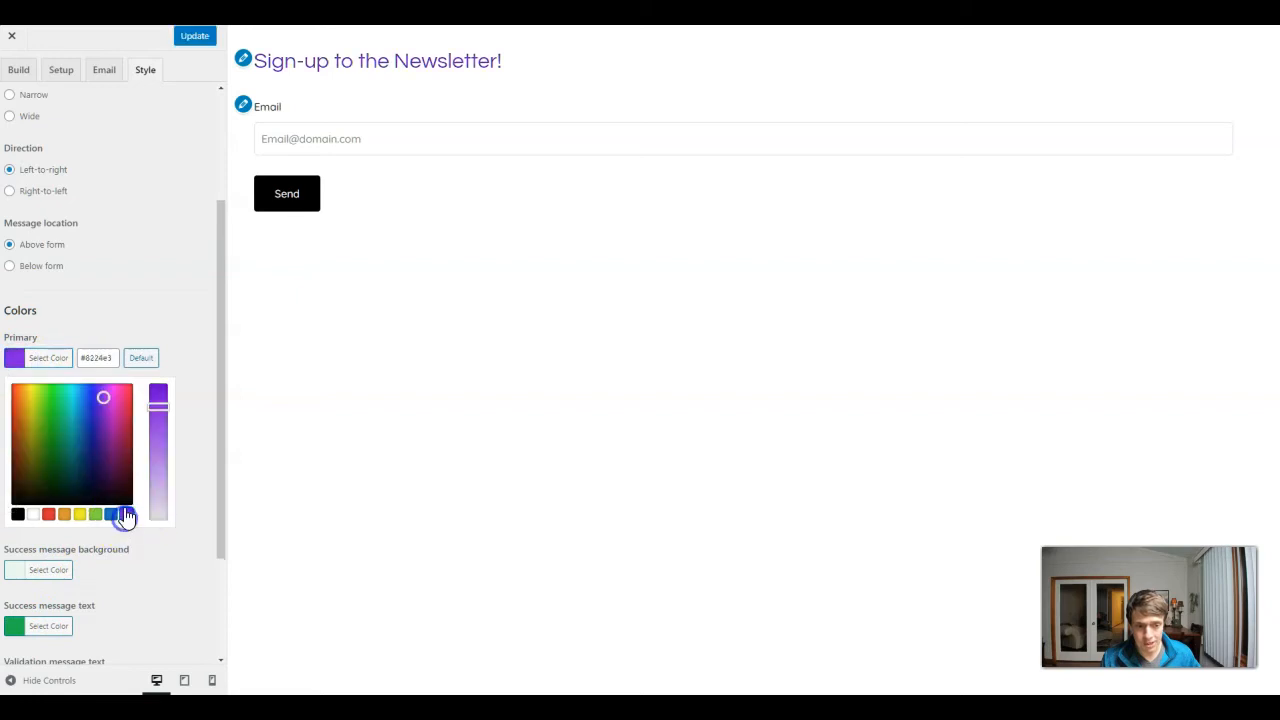
pyautogui.moveTo(133, 473); pyautogui.dragTo(103, 402)
pyautogui.click(109, 334)
pyautogui.click(193, 35)
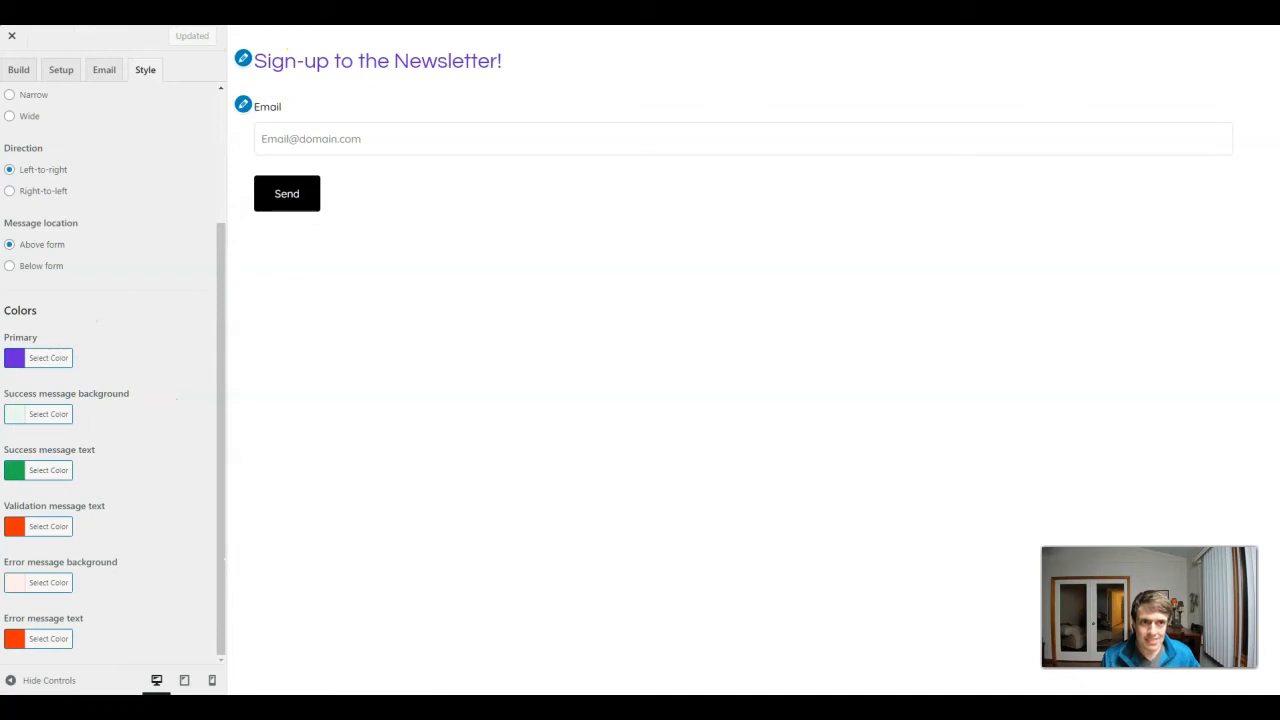
pyautogui.click(14, 38)
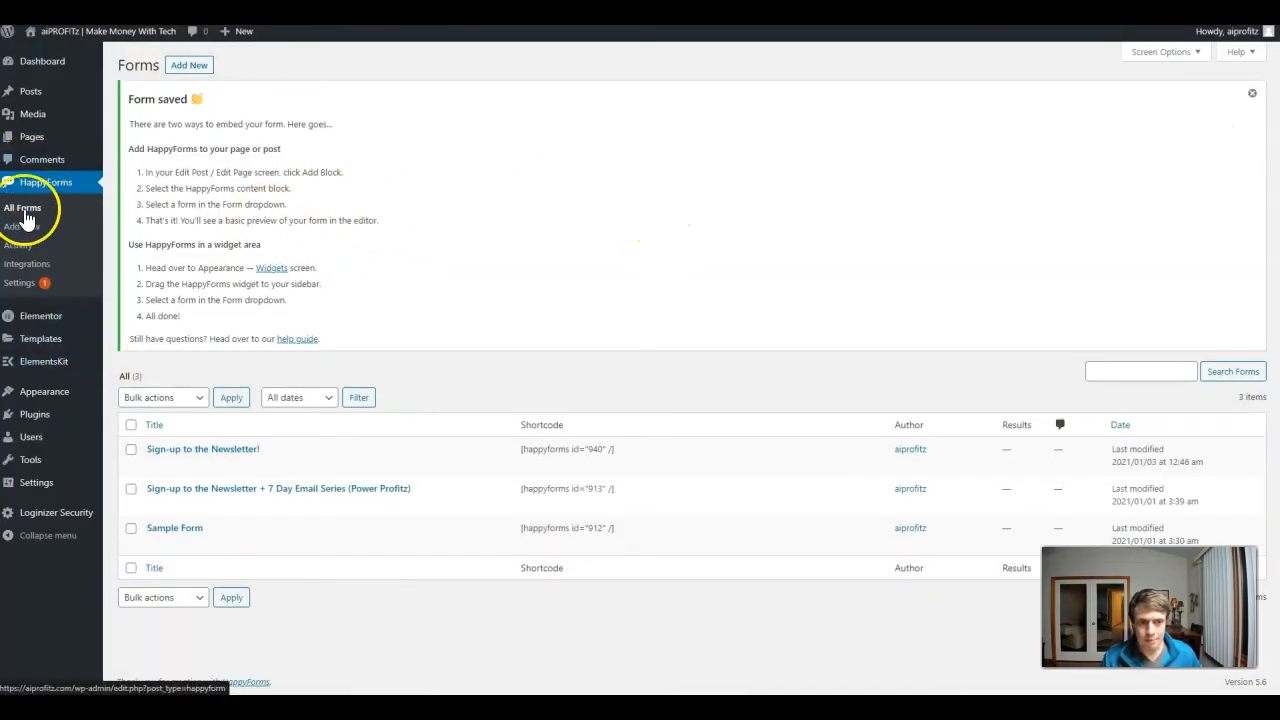
# - Create a page titled "Thank You For Signing Up To The Newsletter" with the URL slug thank-you-newsletter, and open it in Elementor
pyautogui.moveTo(32, 106)
pyautogui.moveTo(32, 136)
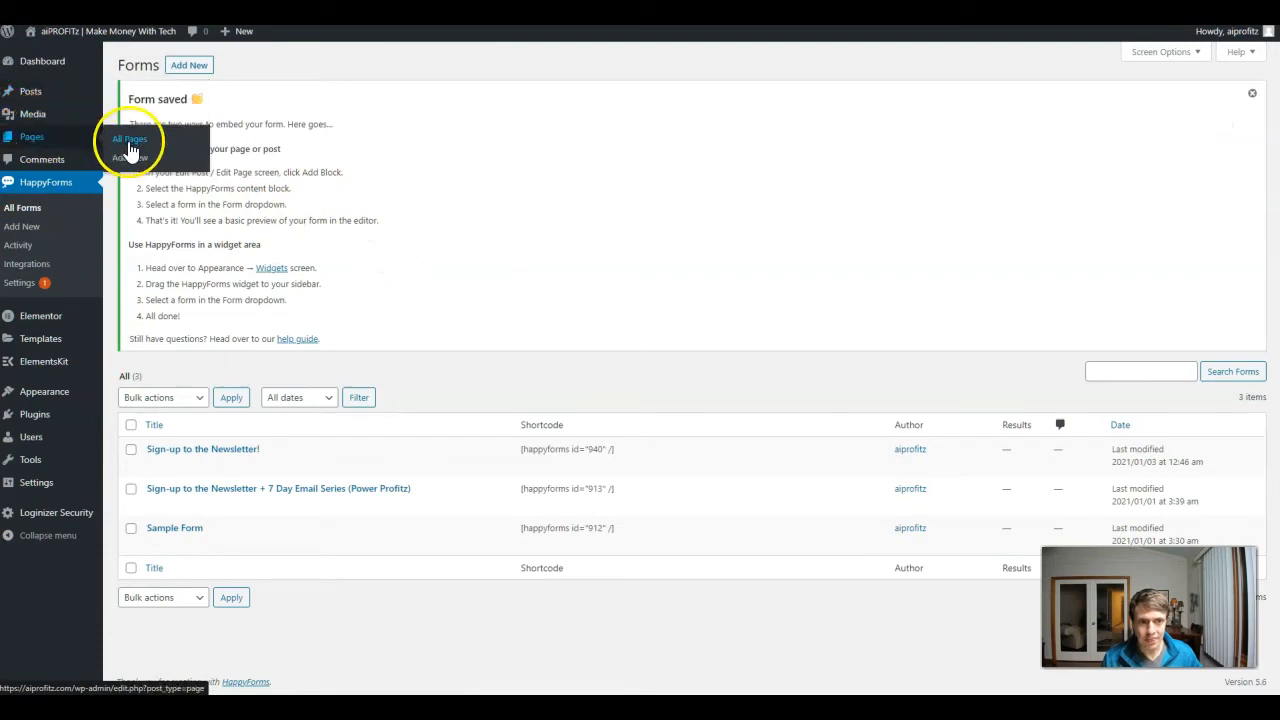
pyautogui.click(130, 158)
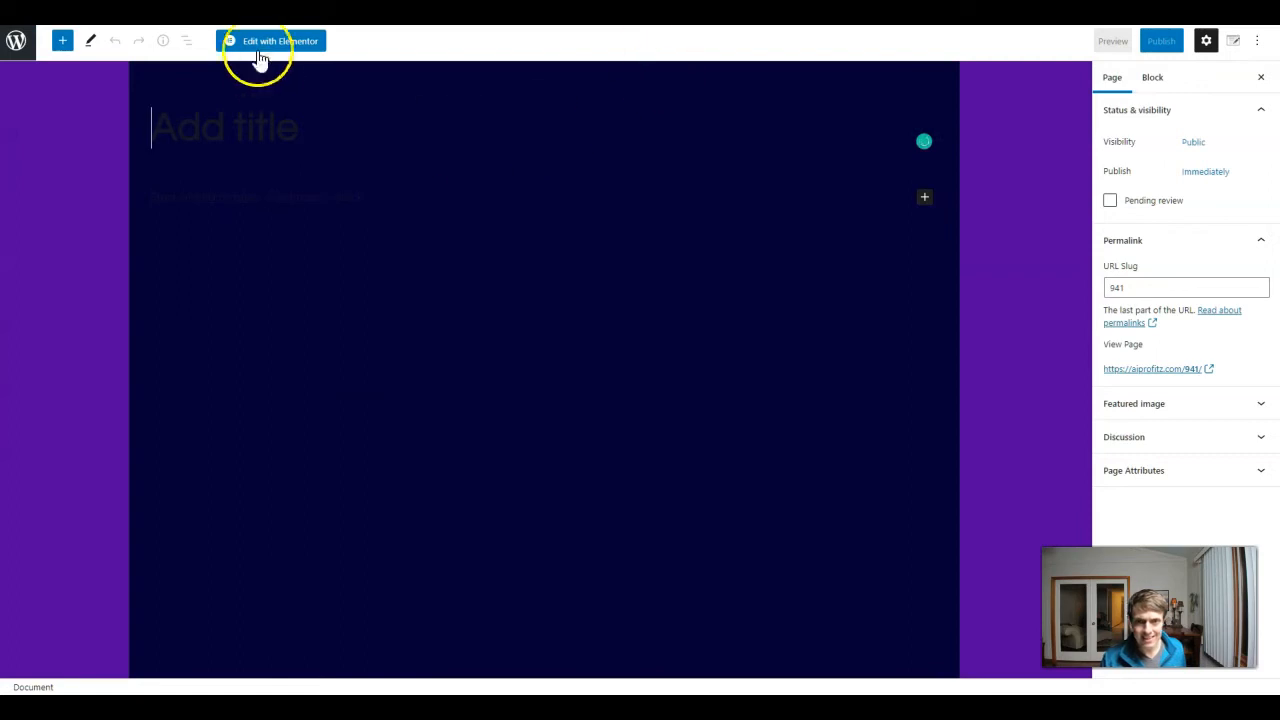
pyautogui.write('Thank You')
pyautogui.moveTo(1137, 288); pyautogui.dragTo(1276, 318)
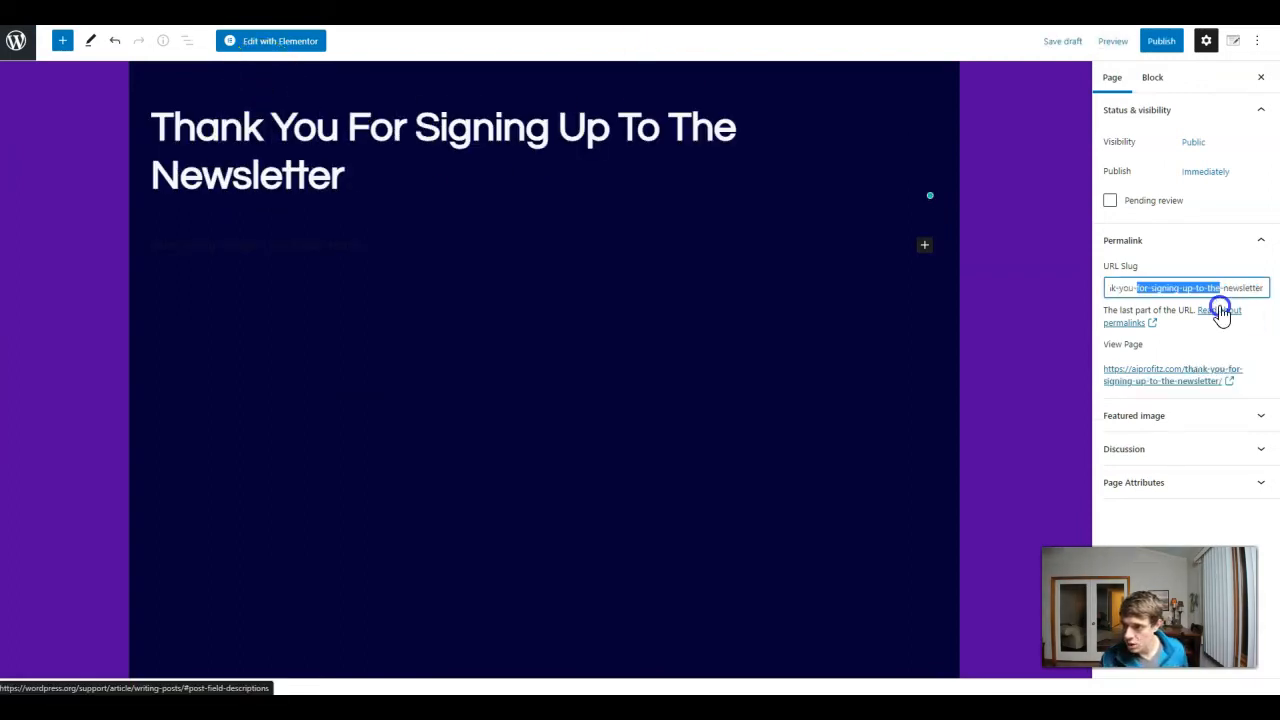
pyautogui.press('BackSpace')
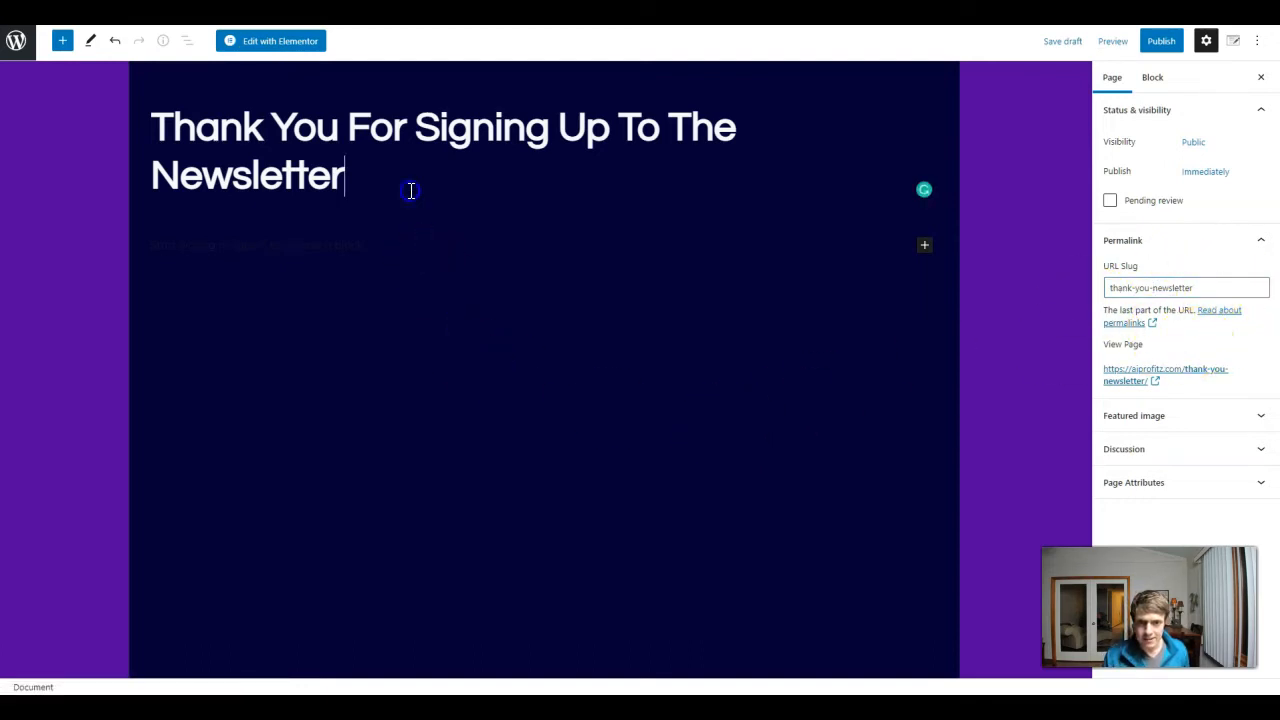
pyautogui.click(274, 263)
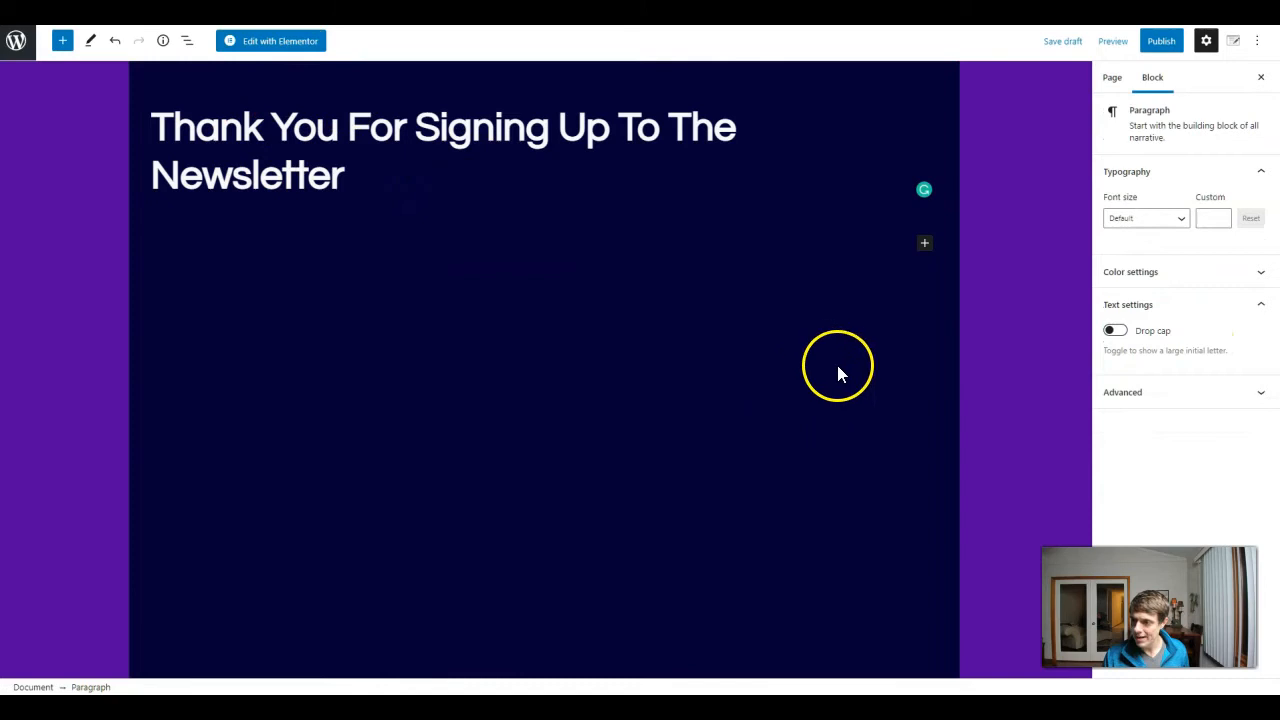
pyautogui.click(281, 43)
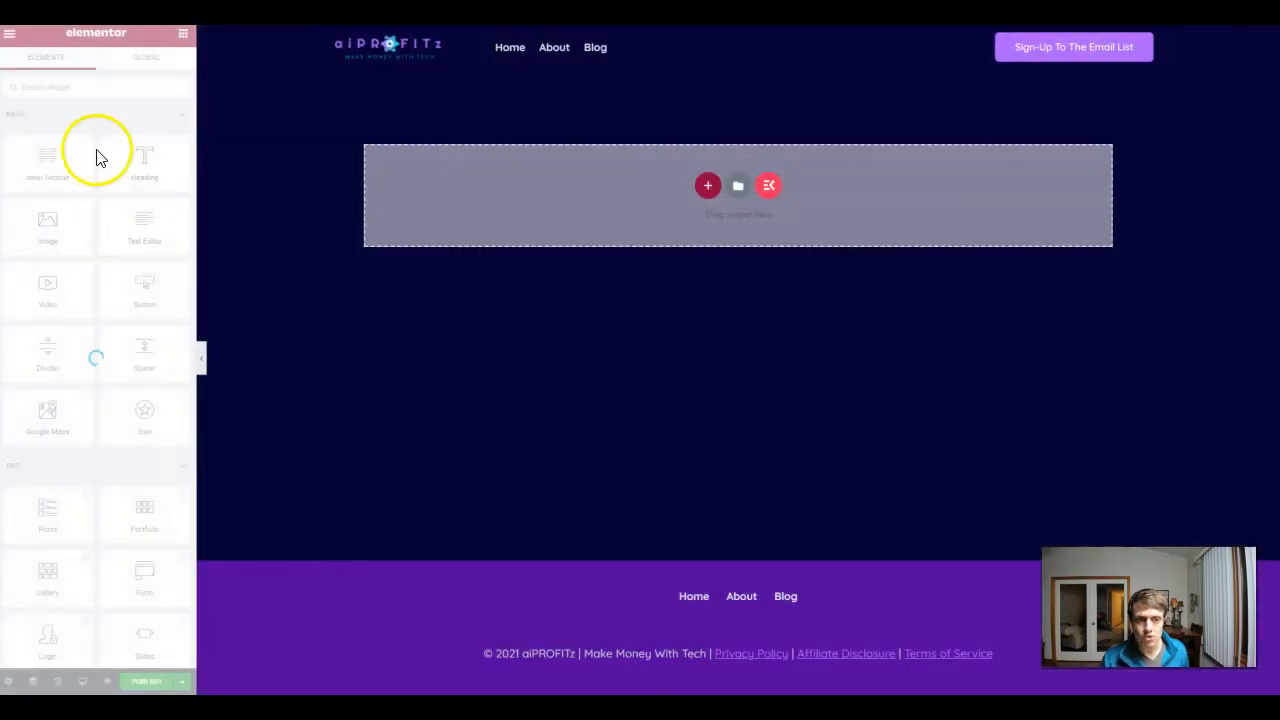
pyautogui.moveTo(65, 293); pyautogui.dragTo(720, 222)
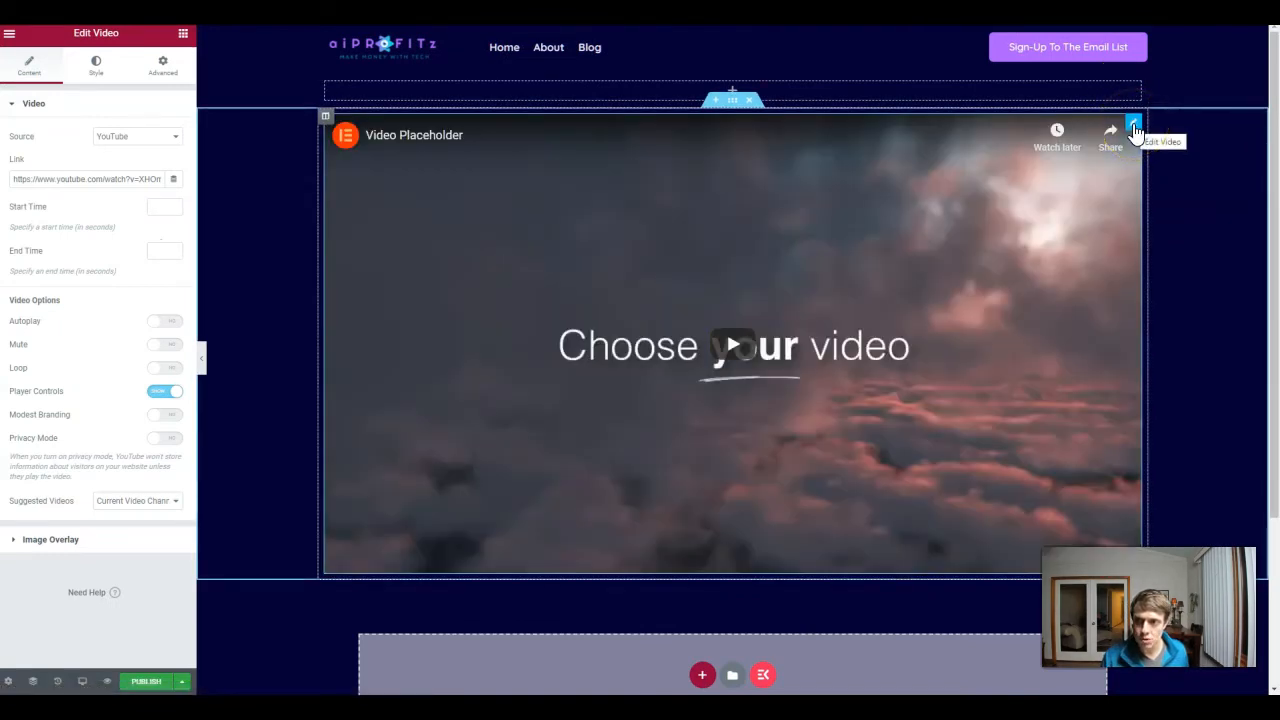
pyautogui.rightClick(1135, 133)
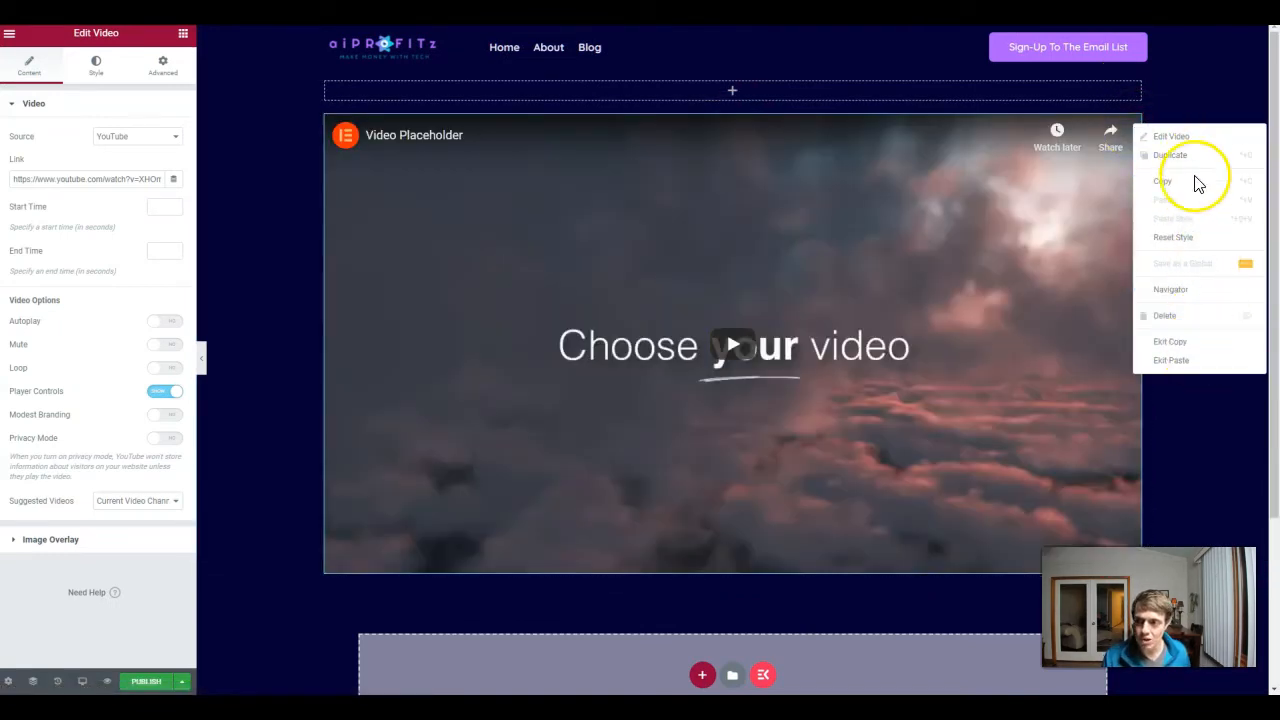
pyautogui.rightClick(1180, 317)
pyautogui.click(1183, 320)
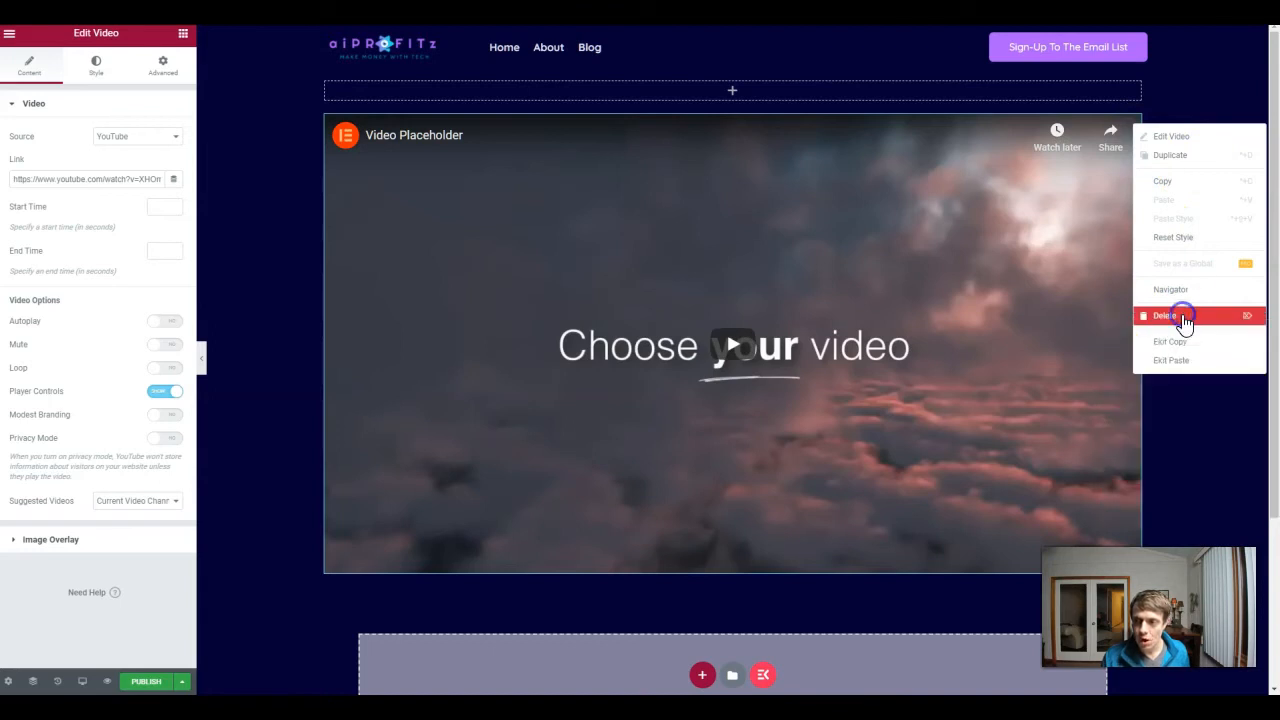
pyautogui.click(91, 87)
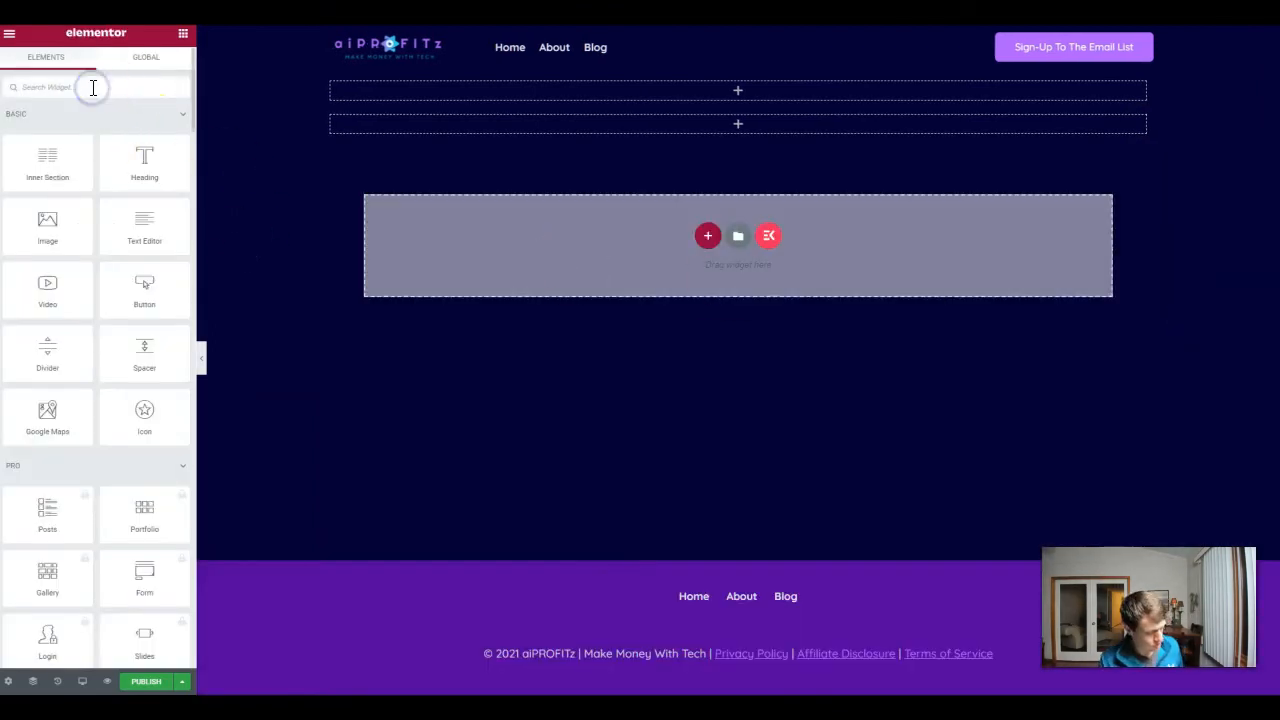
pyautogui.write('html')
pyautogui.moveTo(47, 130); pyautogui.dragTo(650, 60)
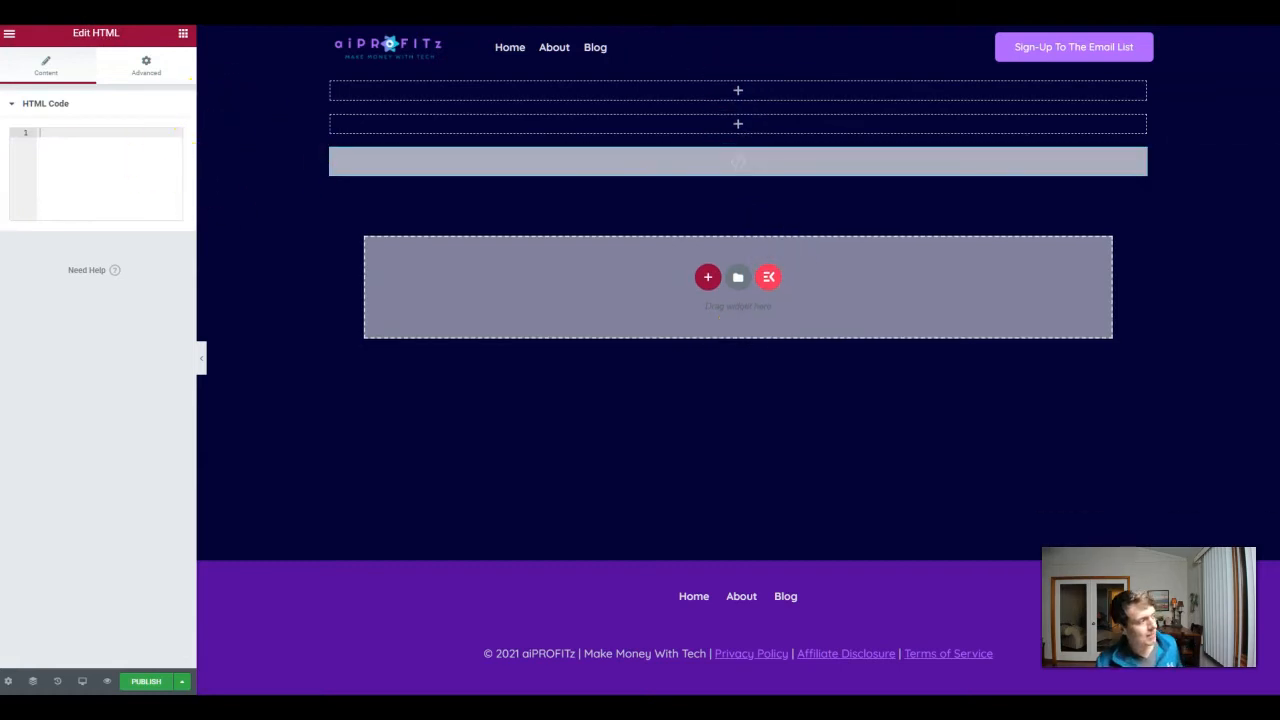
pyautogui.click(106, 134)
pyautogui.write('<div style="padding: 56.25% 0 0 0; position: relative"><div style="height:100%;left:0;position:absolute;top:0;width:100%"><iframe height="100%" width="100%"; src="https://embed.wave.video/5fd6e7f946e0fb000118dfe7" frameborder="0" allow="autoplay; fullscreen" scrolling="no"></iframe></div></div>')
pyautogui.click(16, 133)
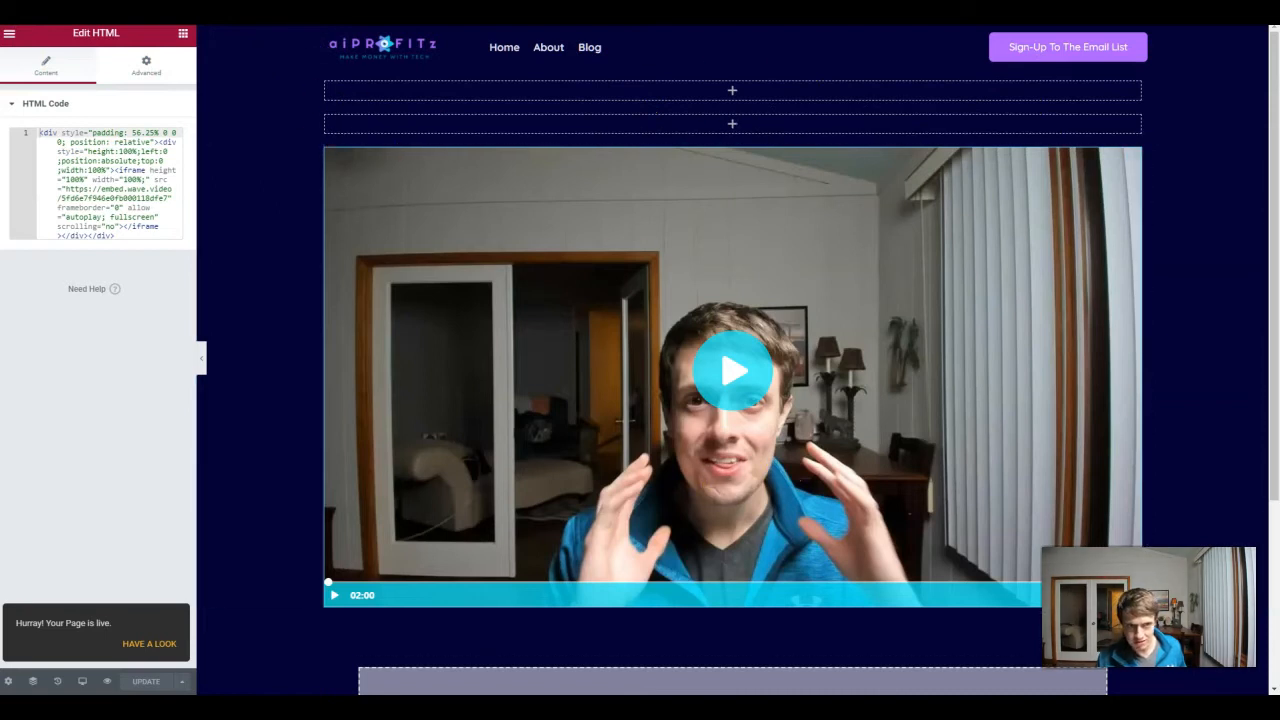
# - Add a Heading widget reading "Thank You For Signing-up!" above the video and update the page
pyautogui.click(9, 33)
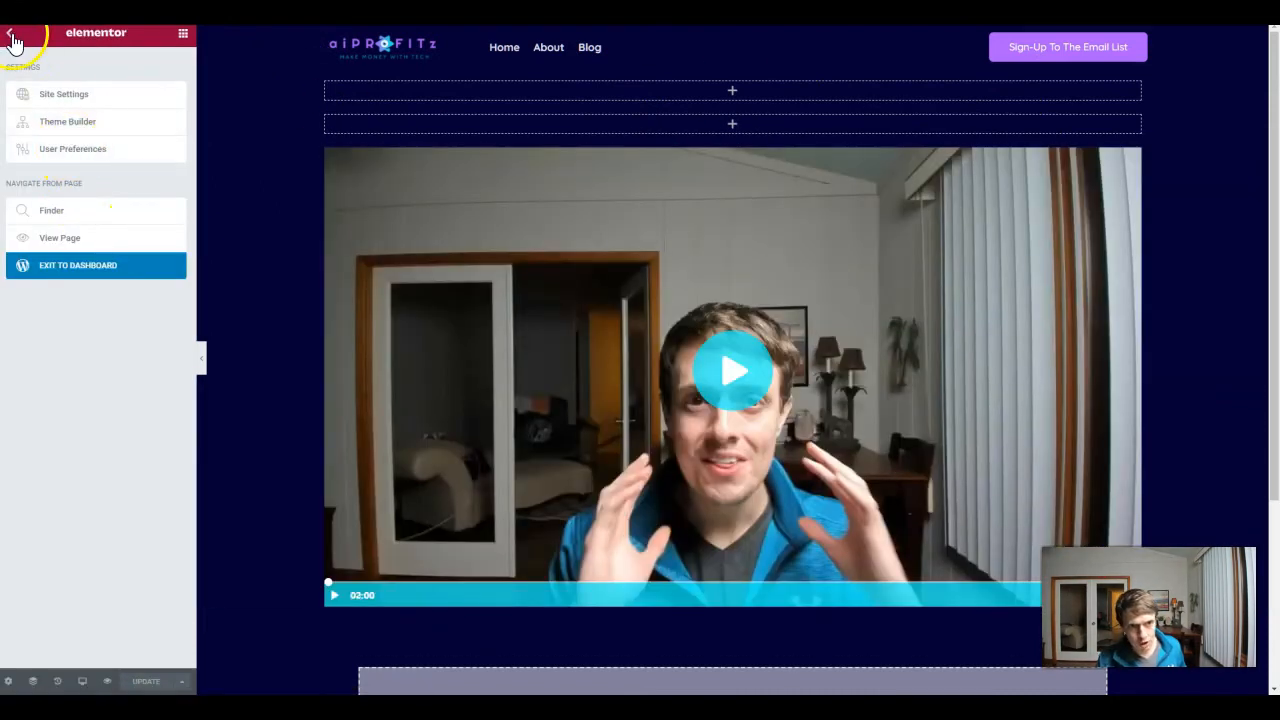
pyautogui.scroll(-3, 660, 479)
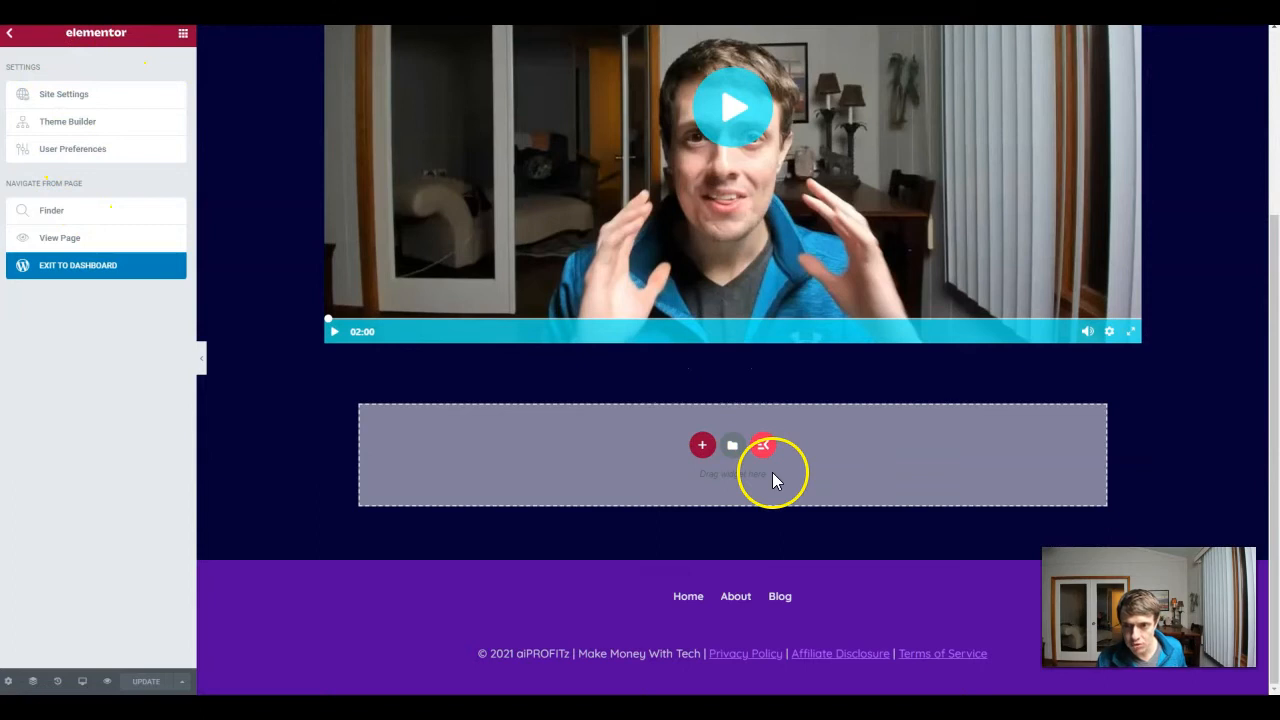
pyautogui.scroll(4, 772, 473)
pyautogui.scroll(-3, 772, 473)
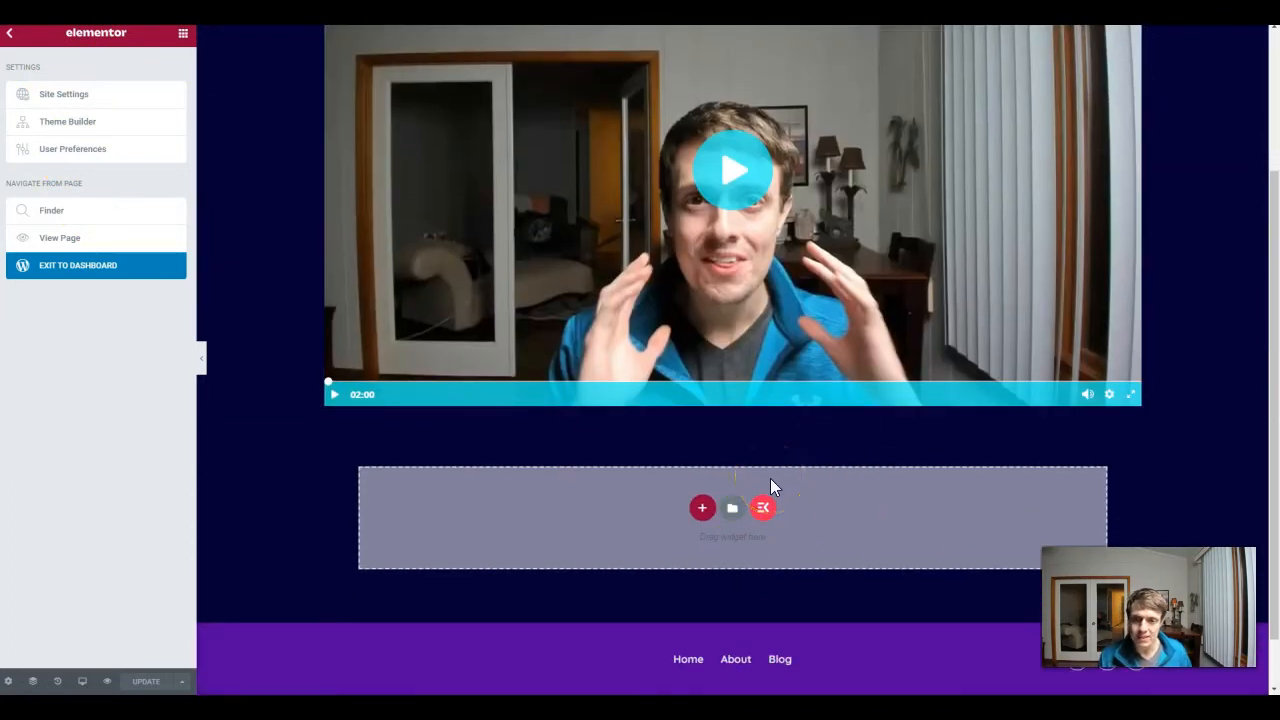
pyautogui.scroll(3, 770, 478)
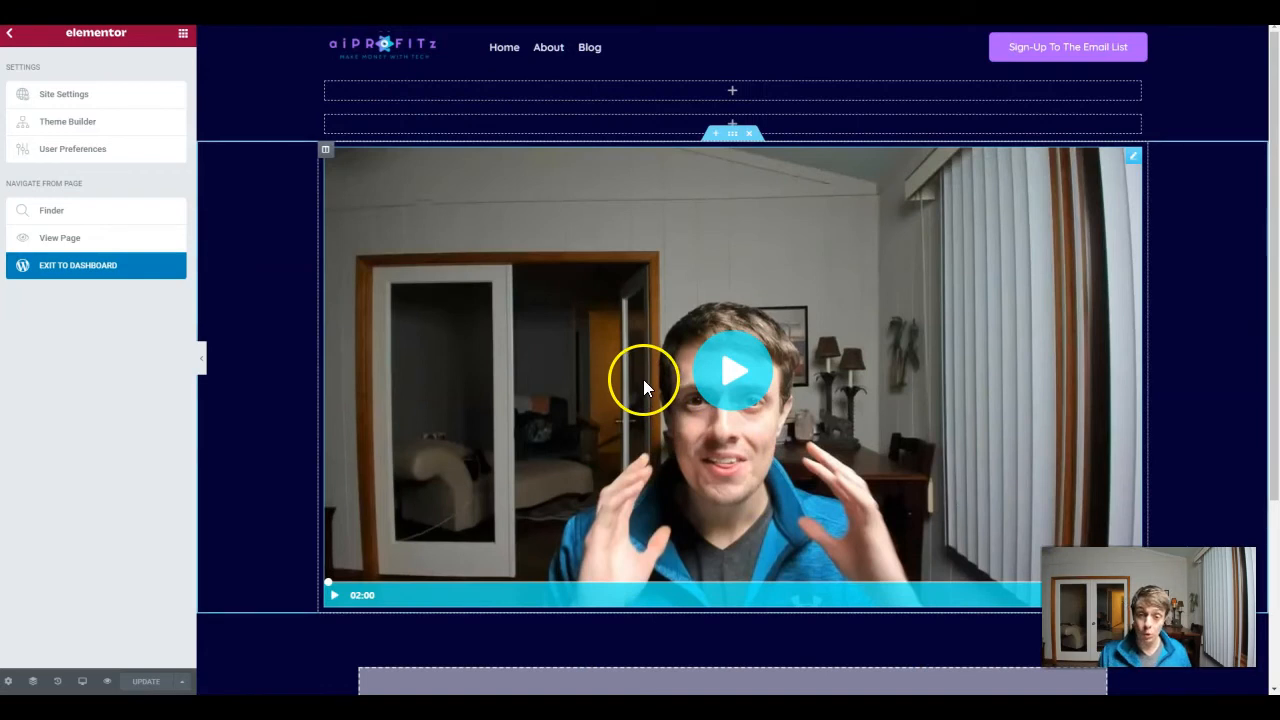
pyautogui.click(183, 33)
pyautogui.moveTo(131, 162); pyautogui.dragTo(600, 124)
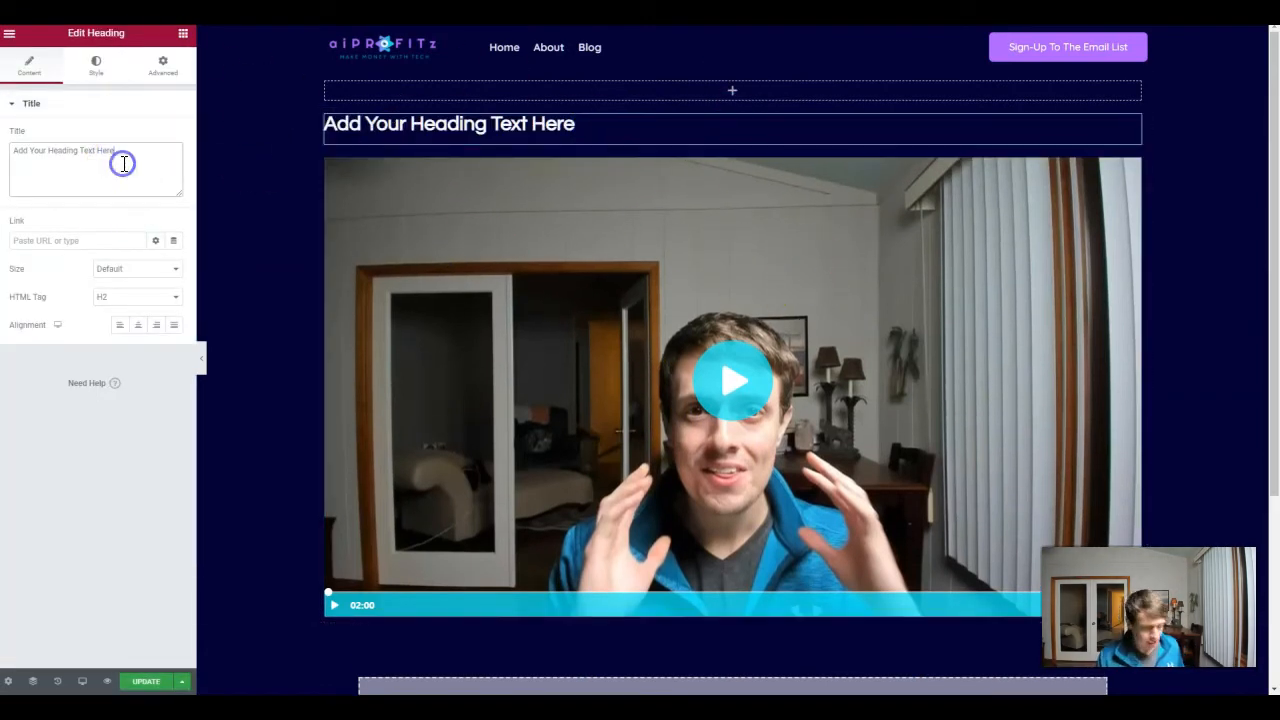
pyautogui.write('Thank You F')
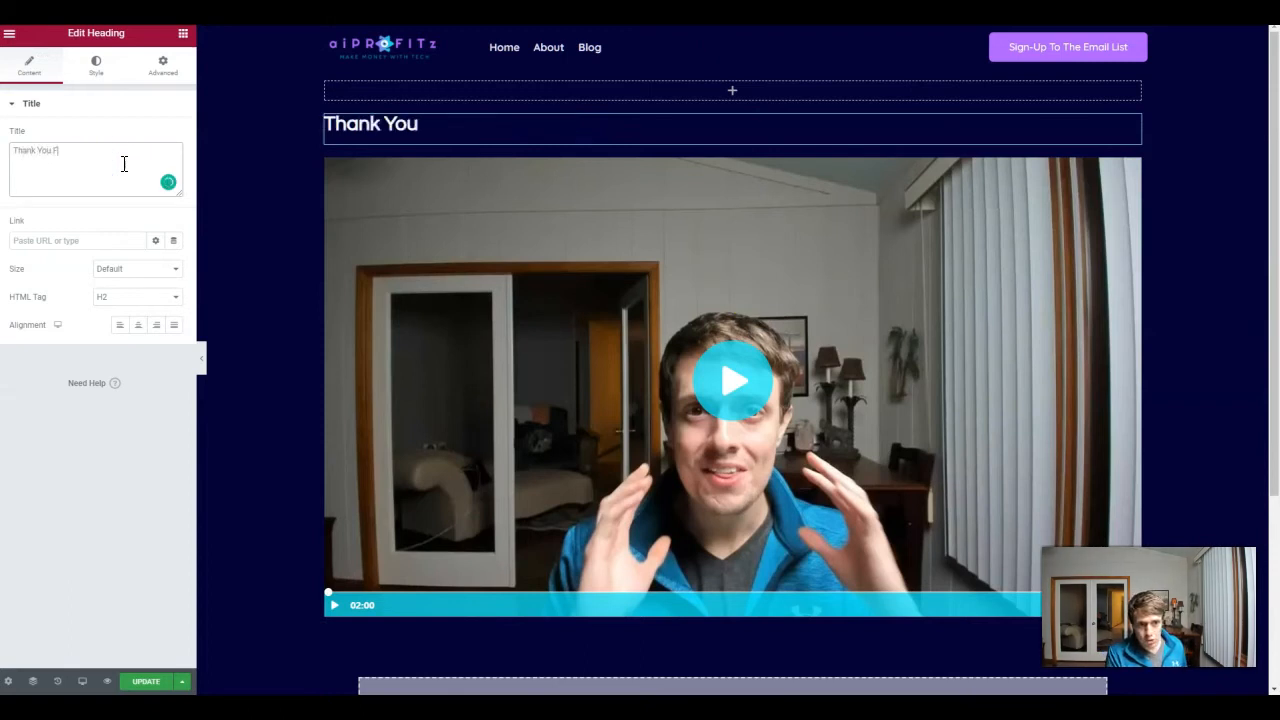
pyautogui.write('or Signing Up To The Newsletter')
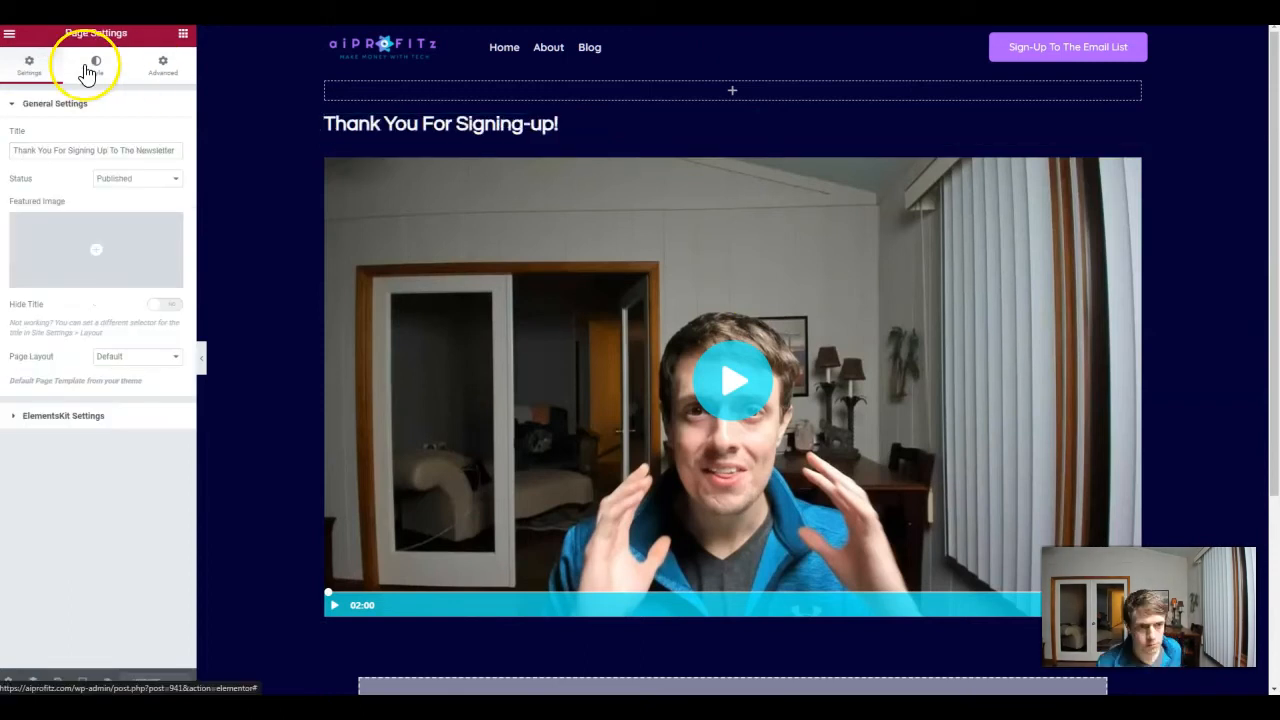
# - View the live thank-you page and briefly play its embedded video, pausing it after the opening
pyautogui.click(10, 33)
pyautogui.click(50, 237)
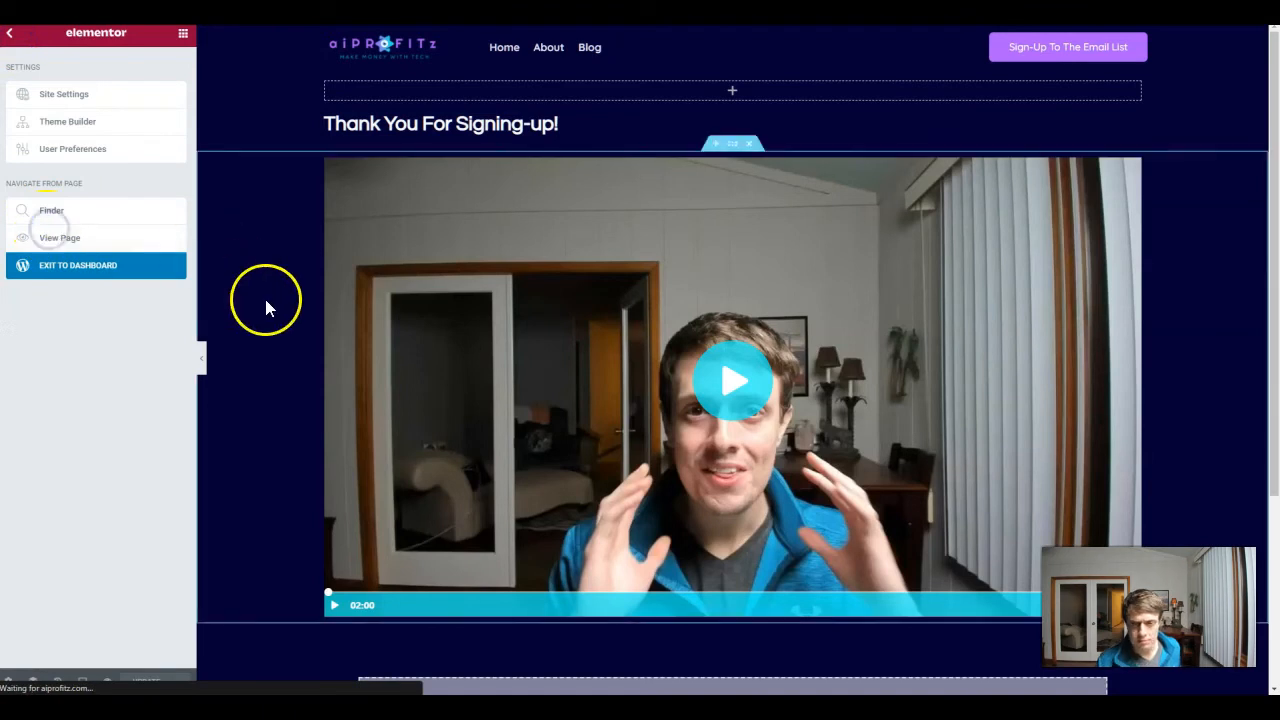
pyautogui.scroll(-1, 830, 502)
pyautogui.scroll(1, 583, 309)
pyautogui.click(615, 365)
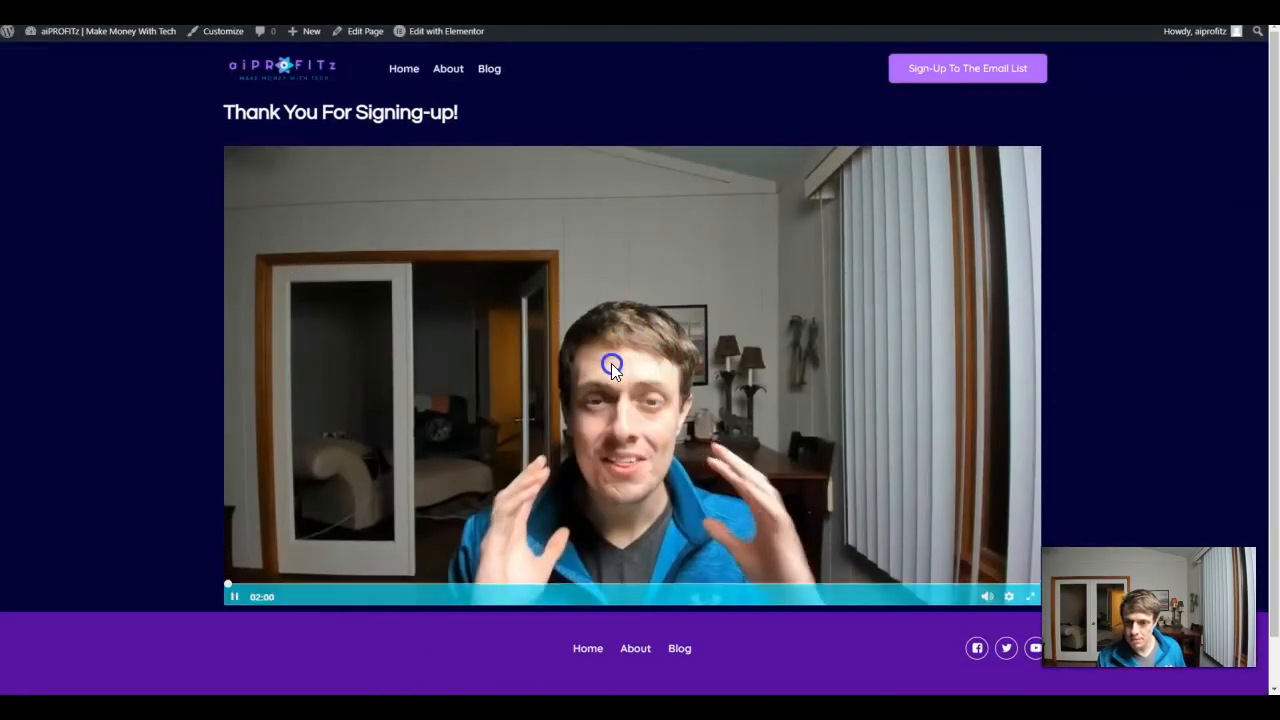
pyautogui.click(234, 595)
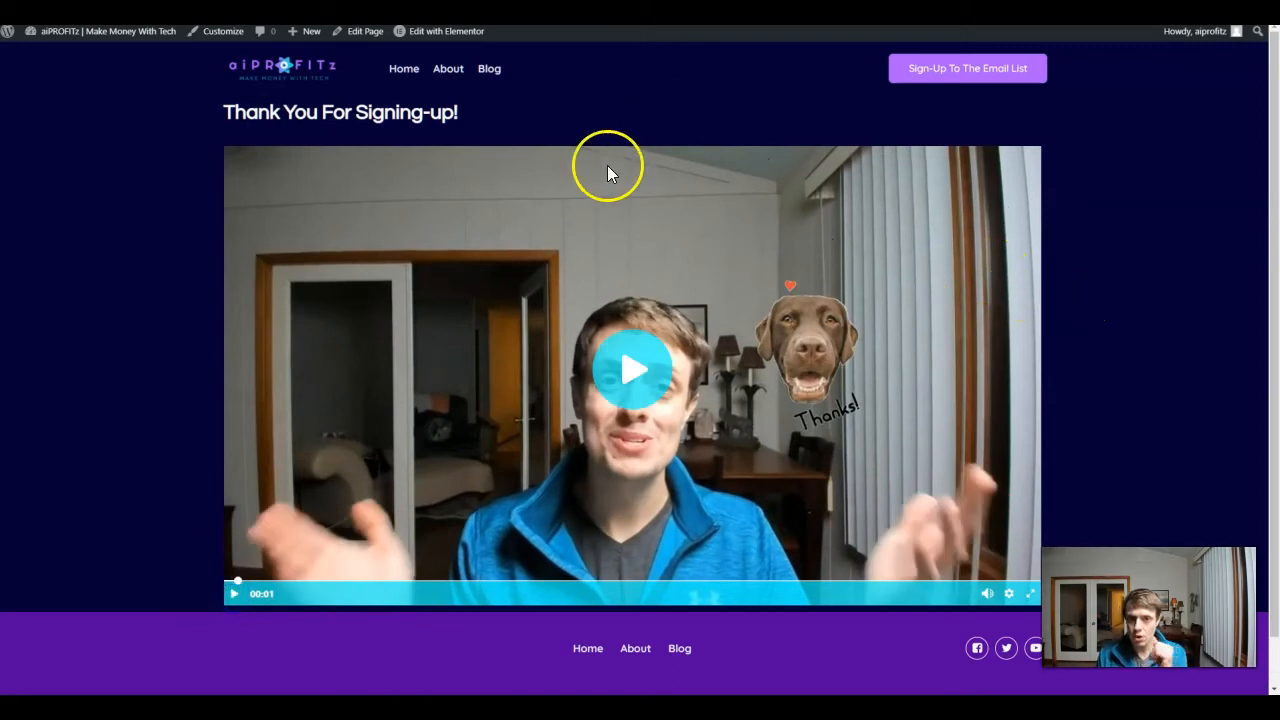
# - Open the site's Home page in Elementor and add a HappyForms widget above the main heading
pyautogui.click(406, 70)
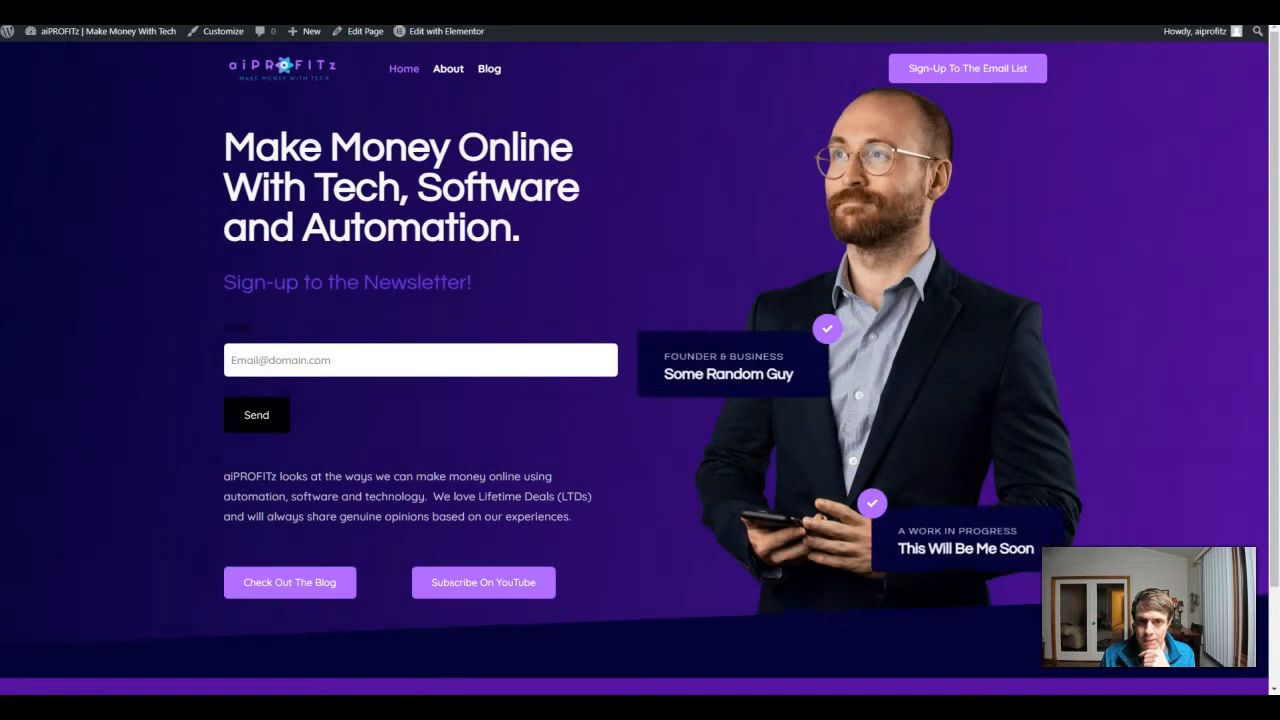
pyautogui.click(420, 40)
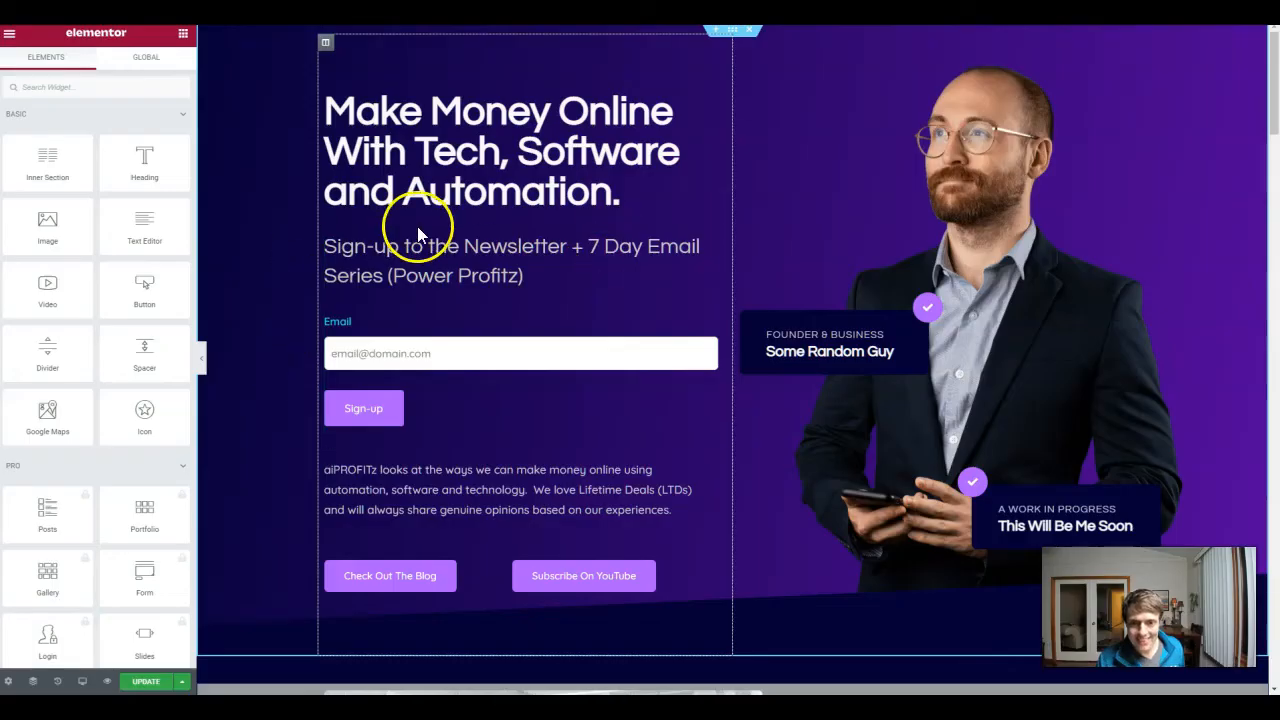
pyautogui.click(44, 83)
pyautogui.write('happy')
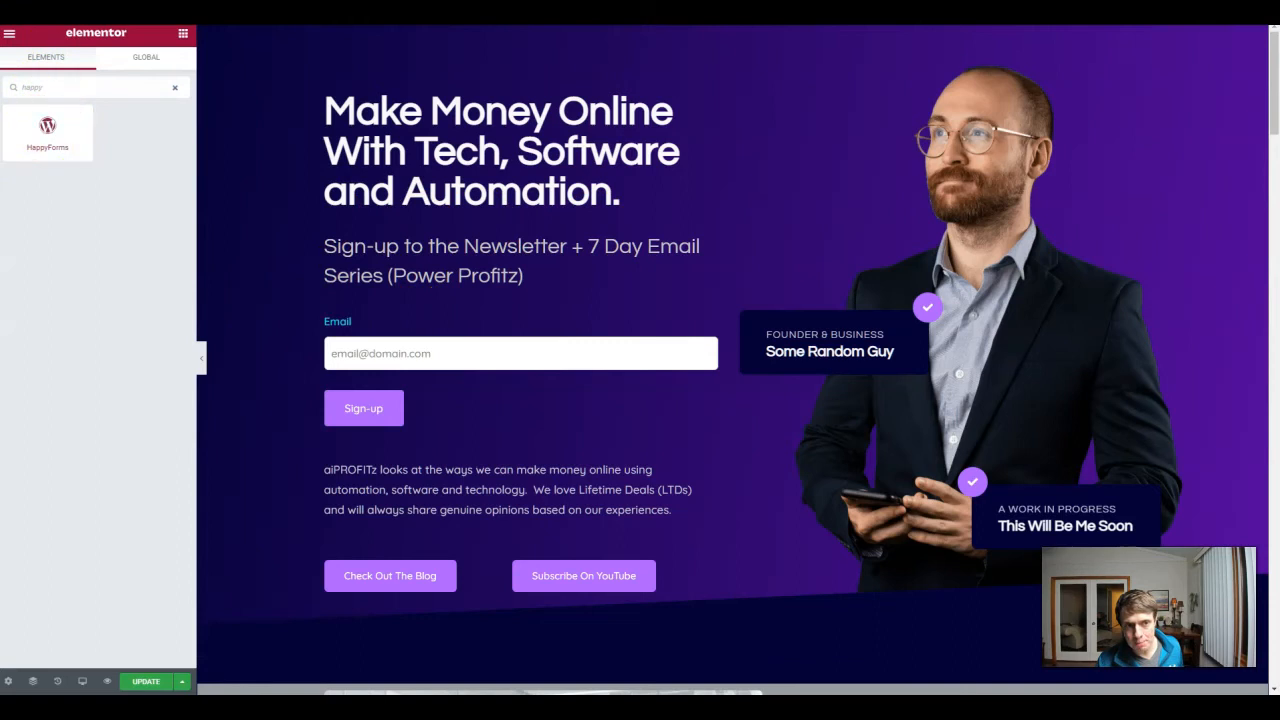
pyautogui.moveTo(47, 130); pyautogui.dragTo(560, 95)
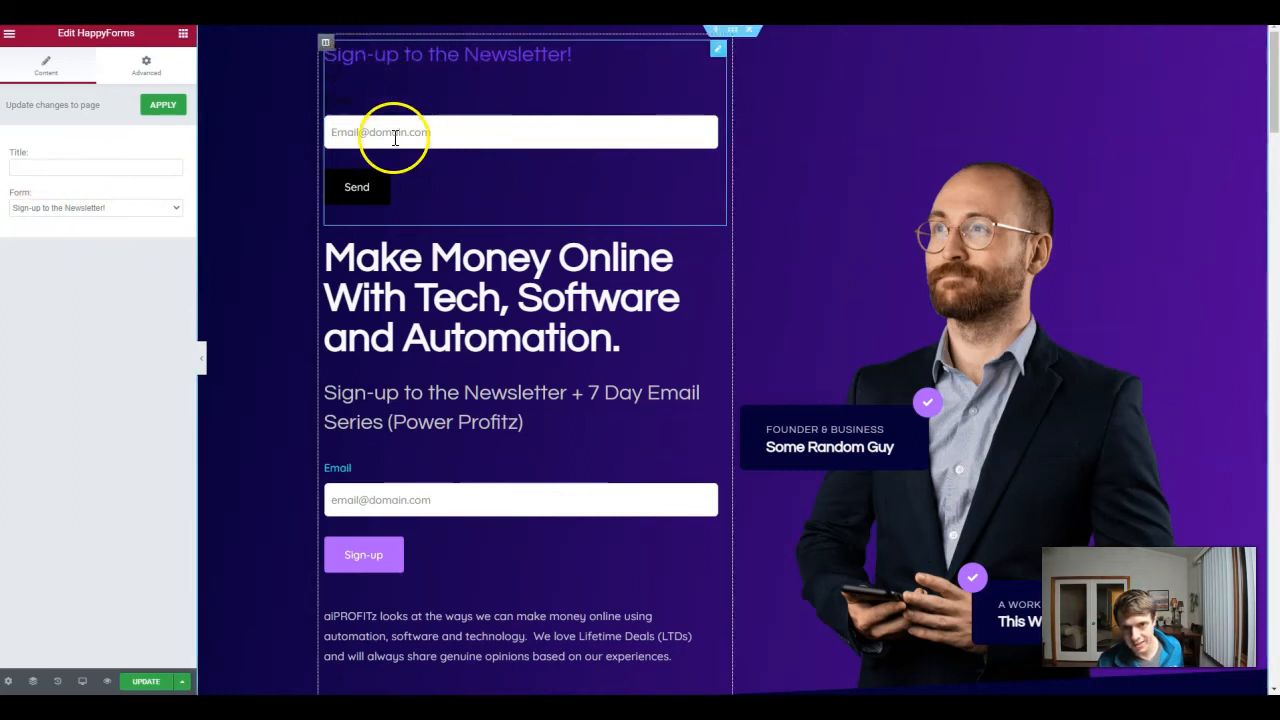
# - Try the "Sign-up to the Newsletter + 7 Day Email Series (Power Profitz)" form in the new widget, and switch it to "Sample Form"
pyautogui.click(80, 207)
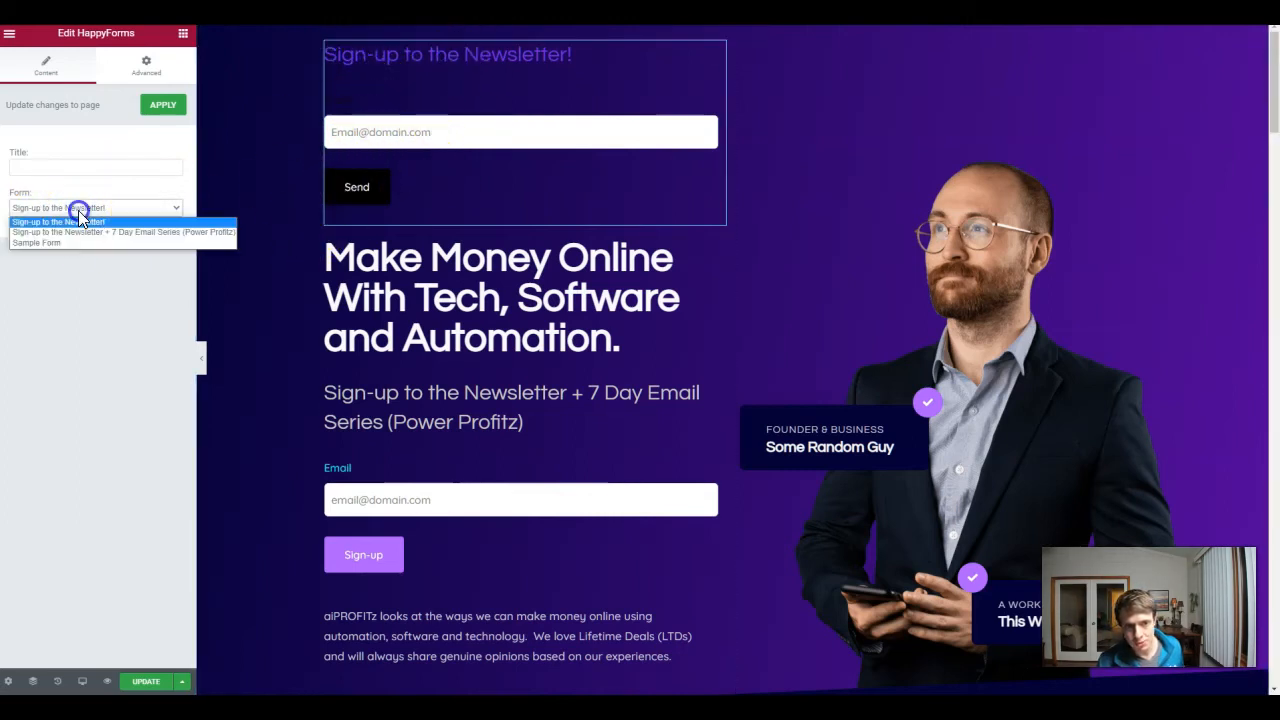
pyautogui.click(69, 235)
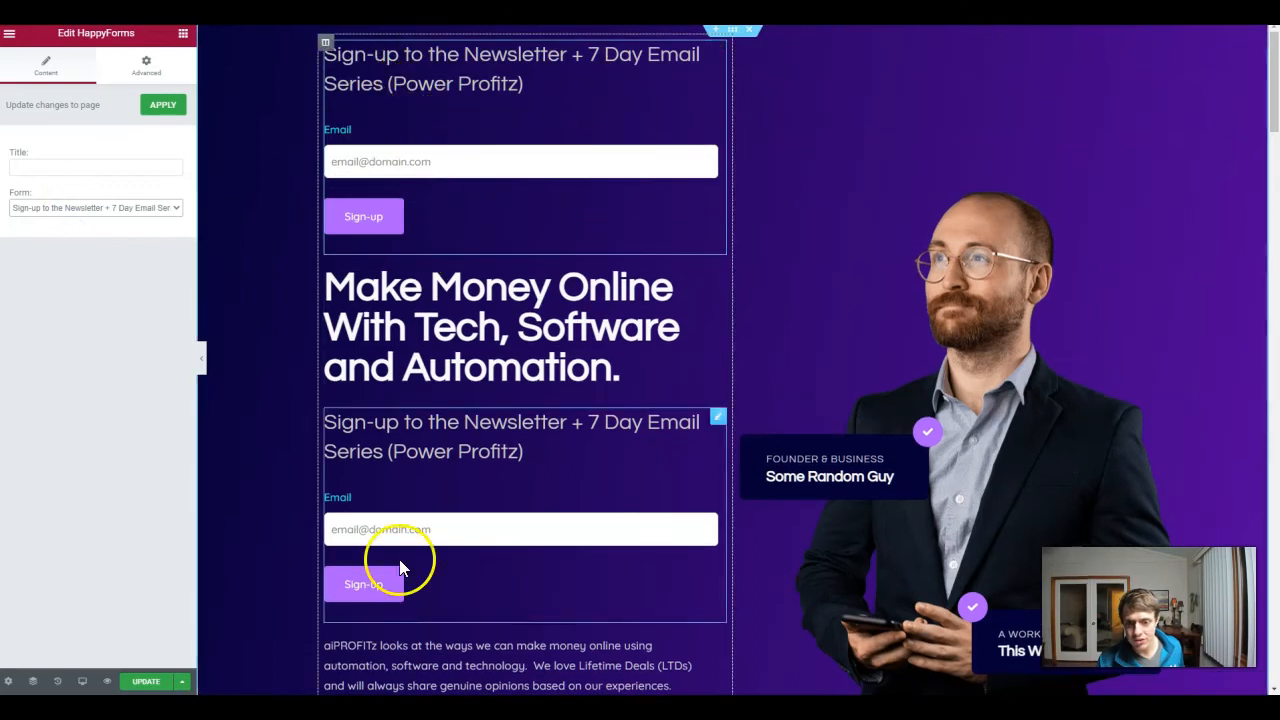
pyautogui.click(94, 206)
pyautogui.click(60, 243)
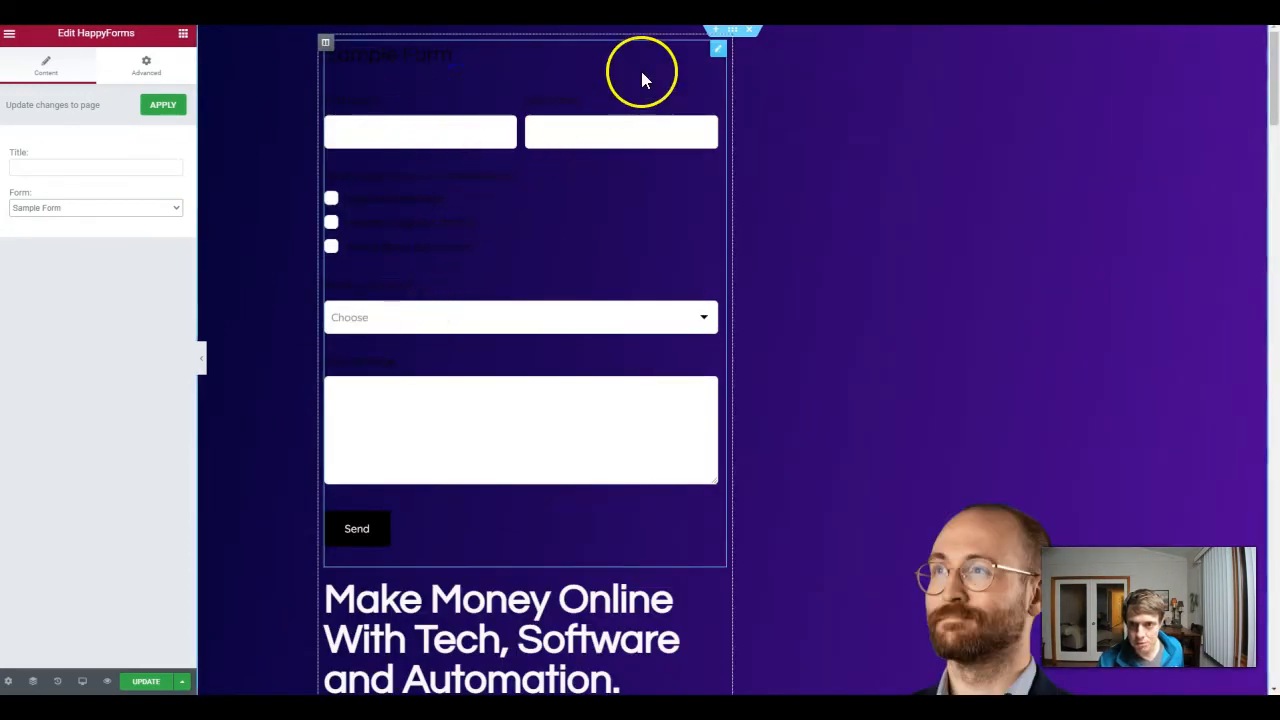
# - Delete the HappyForms widget with the Sample Form from above the main heading
pyautogui.click(719, 52)
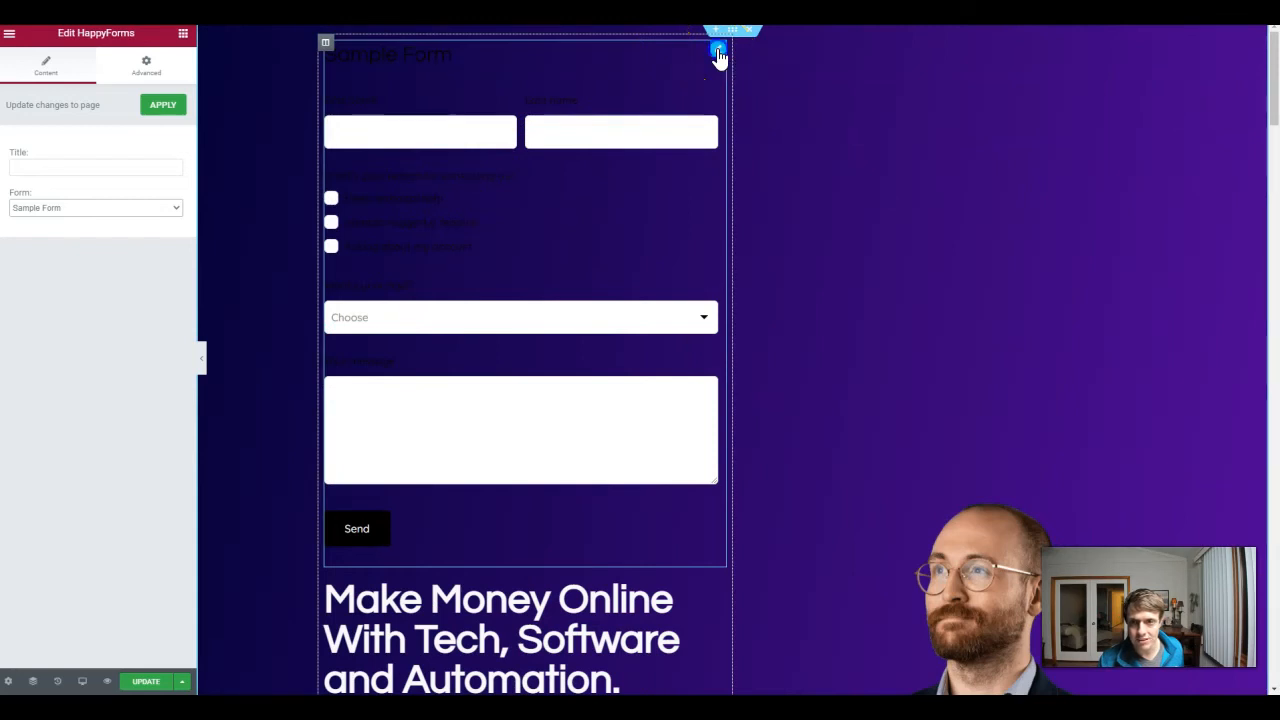
pyautogui.click(604, 67)
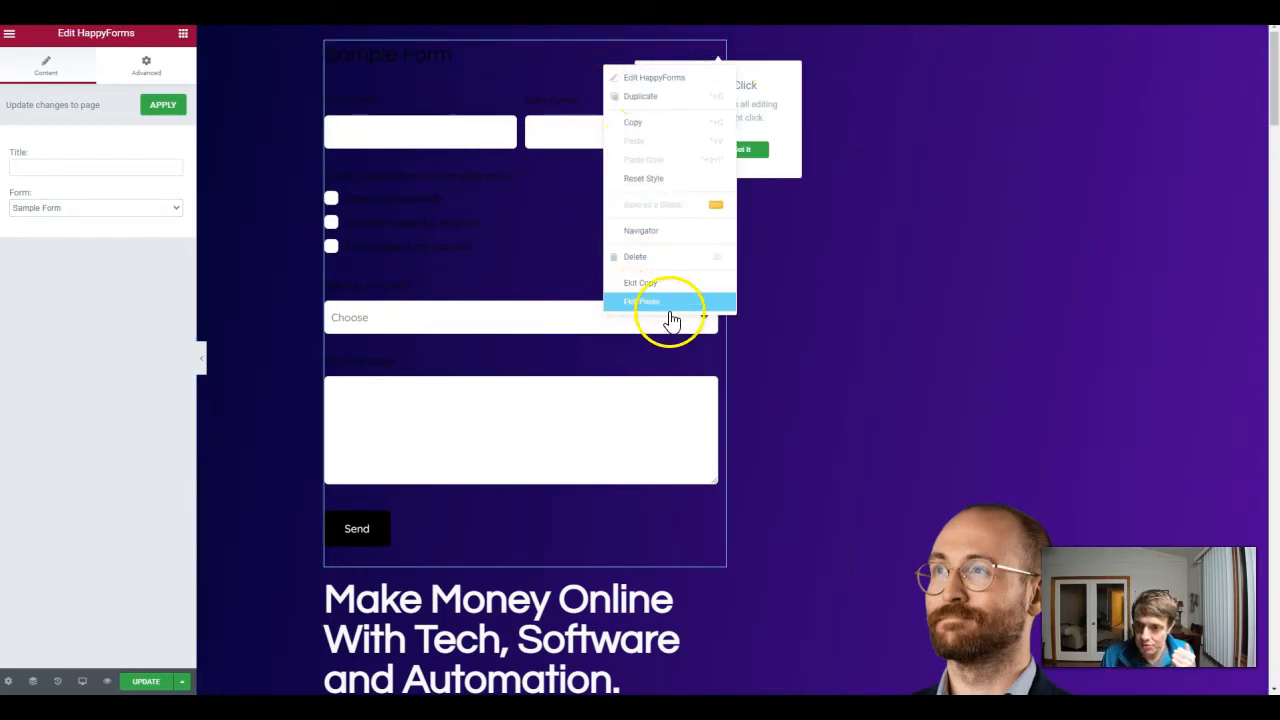
pyautogui.click(667, 257)
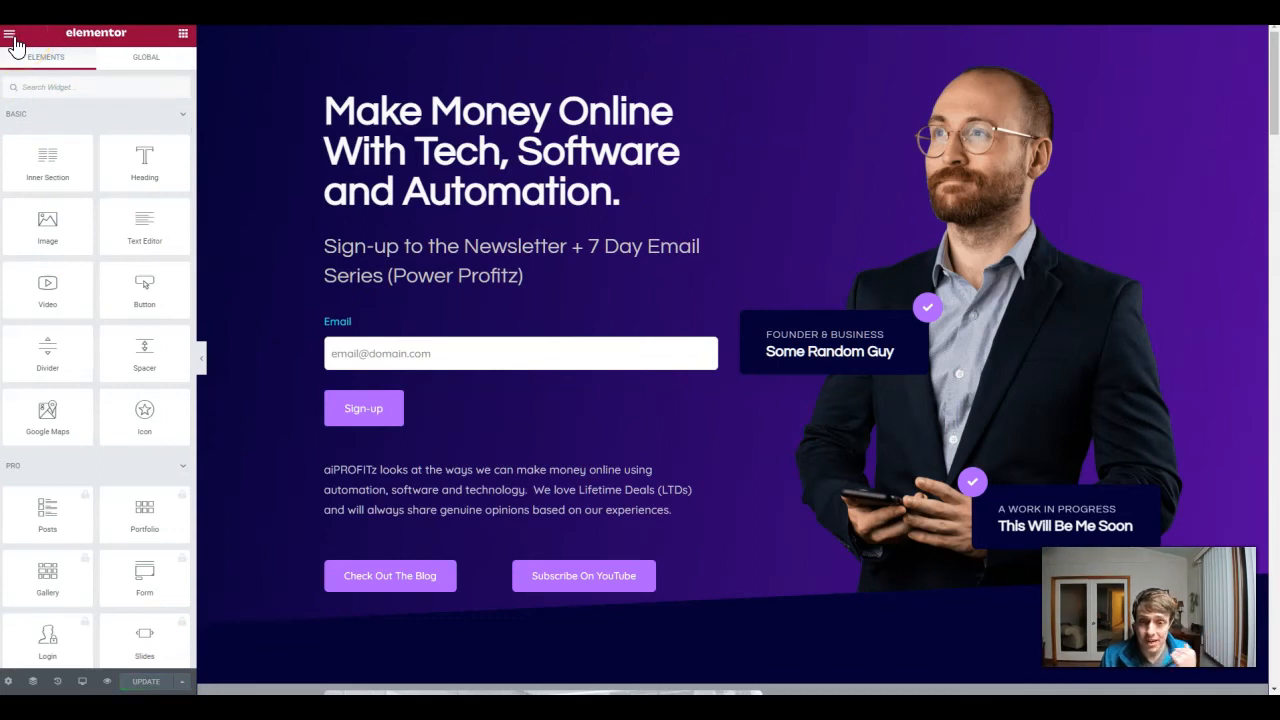
# - View the live Home page and check the header button's link URL in the theme customizer
pyautogui.click(12, 38)
pyautogui.click(103, 234)
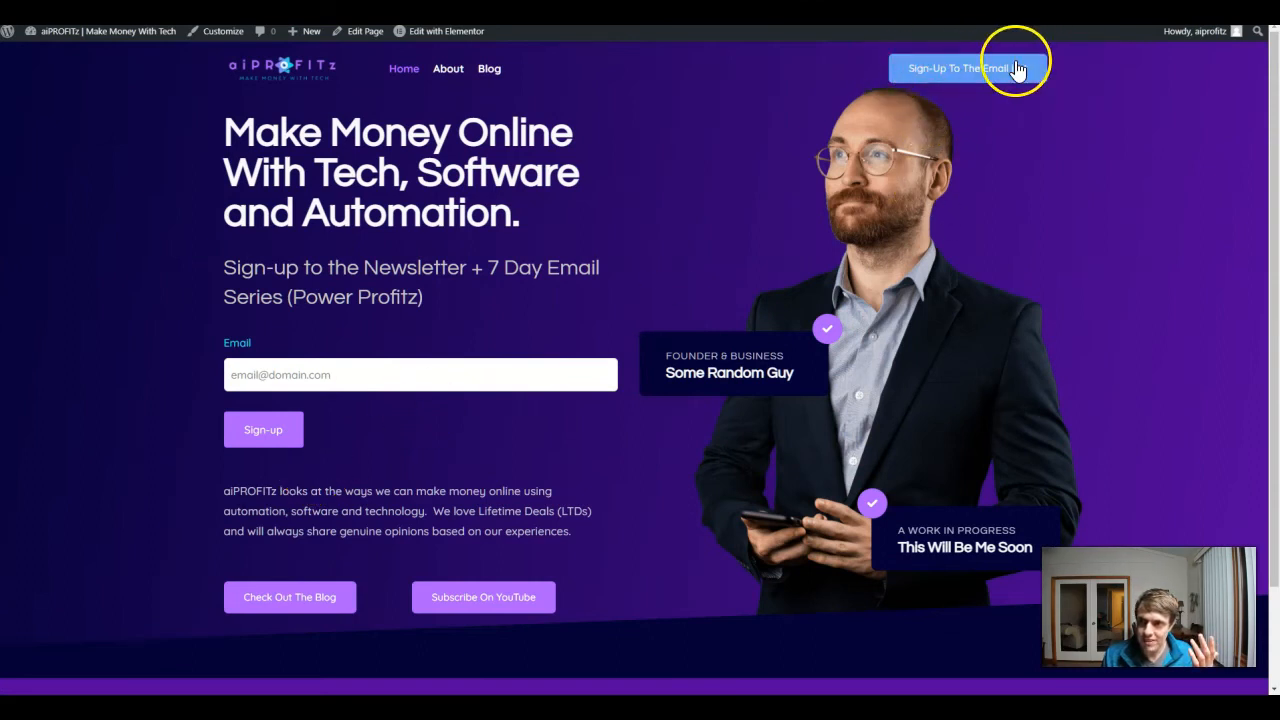
pyautogui.click(199, 40)
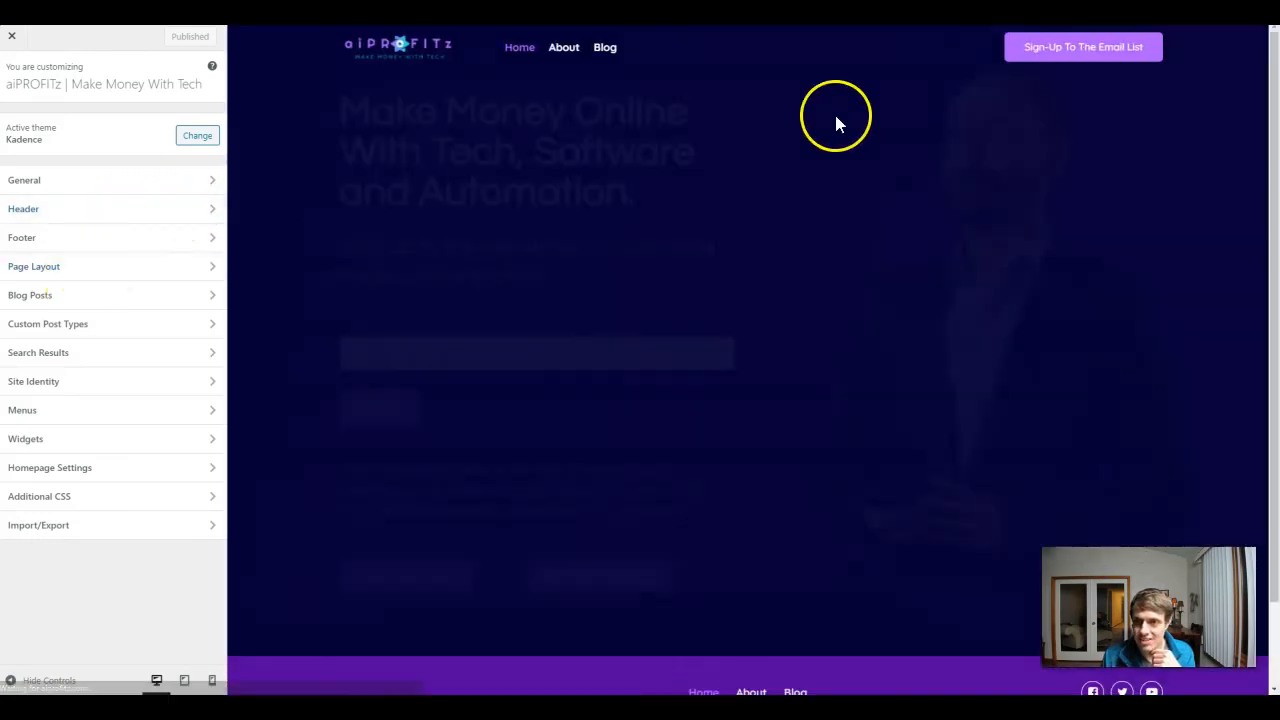
pyautogui.click(196, 211)
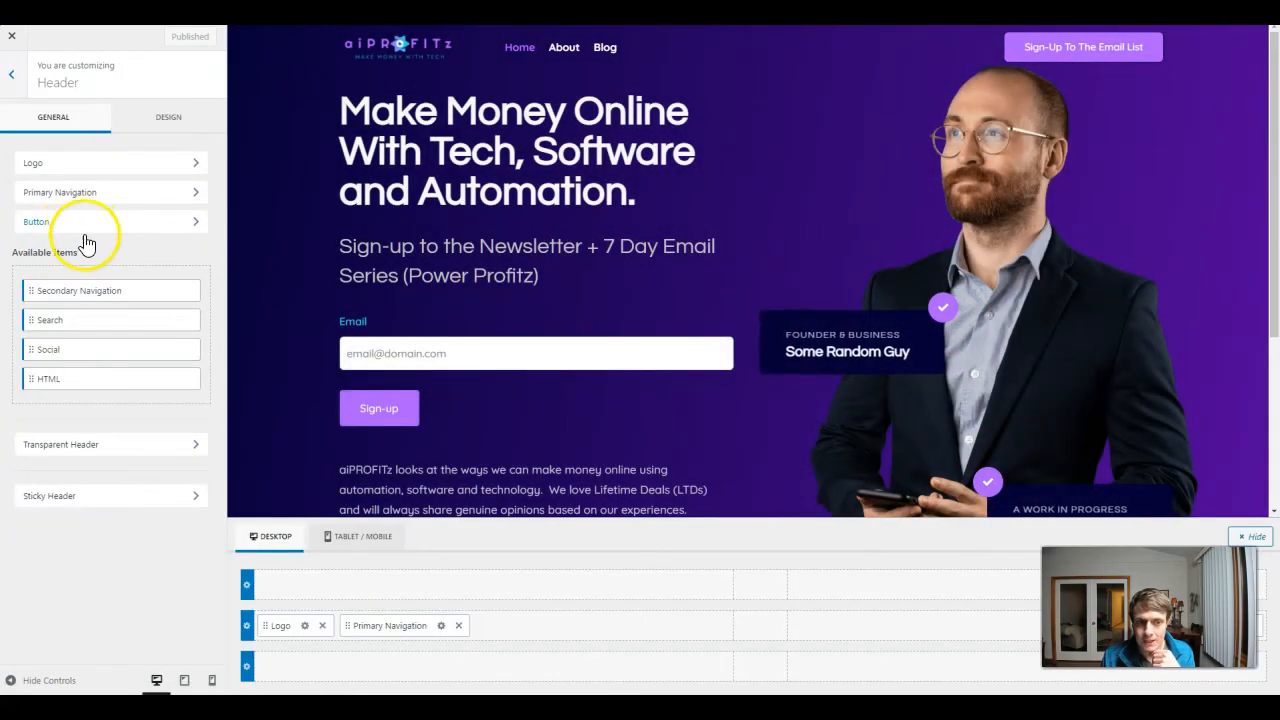
pyautogui.click(140, 221)
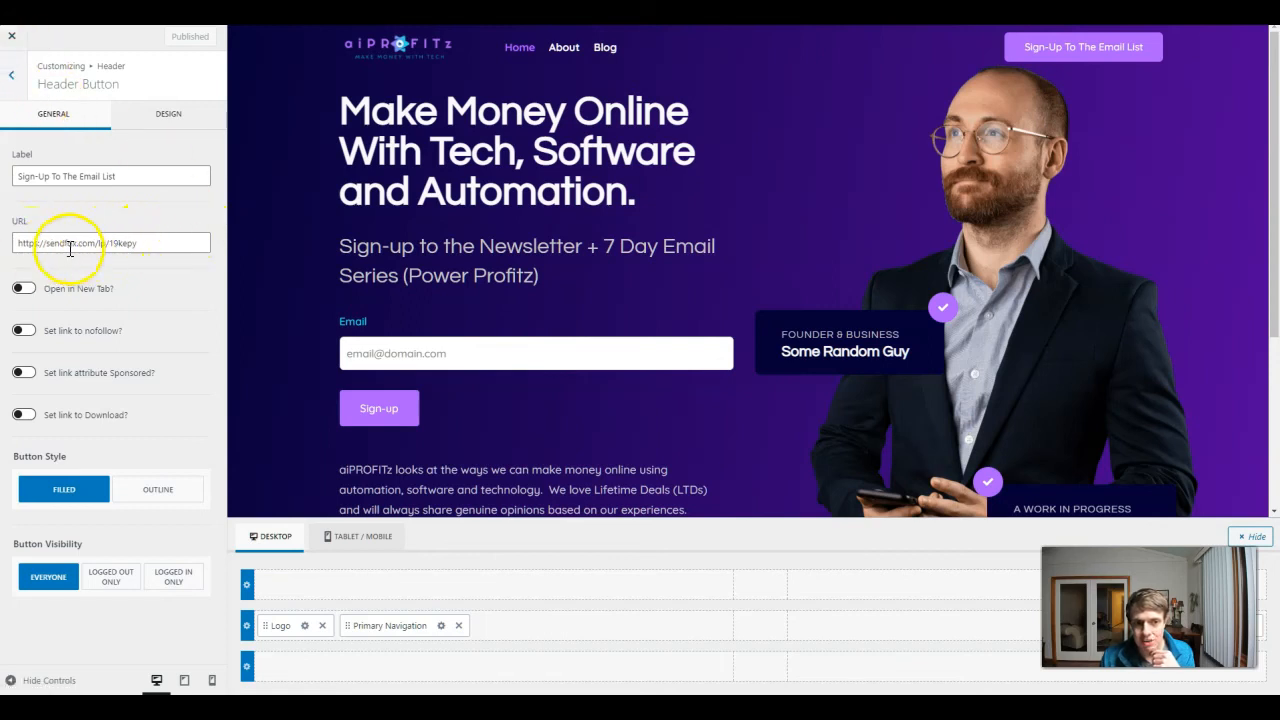
pyautogui.click(11, 36)
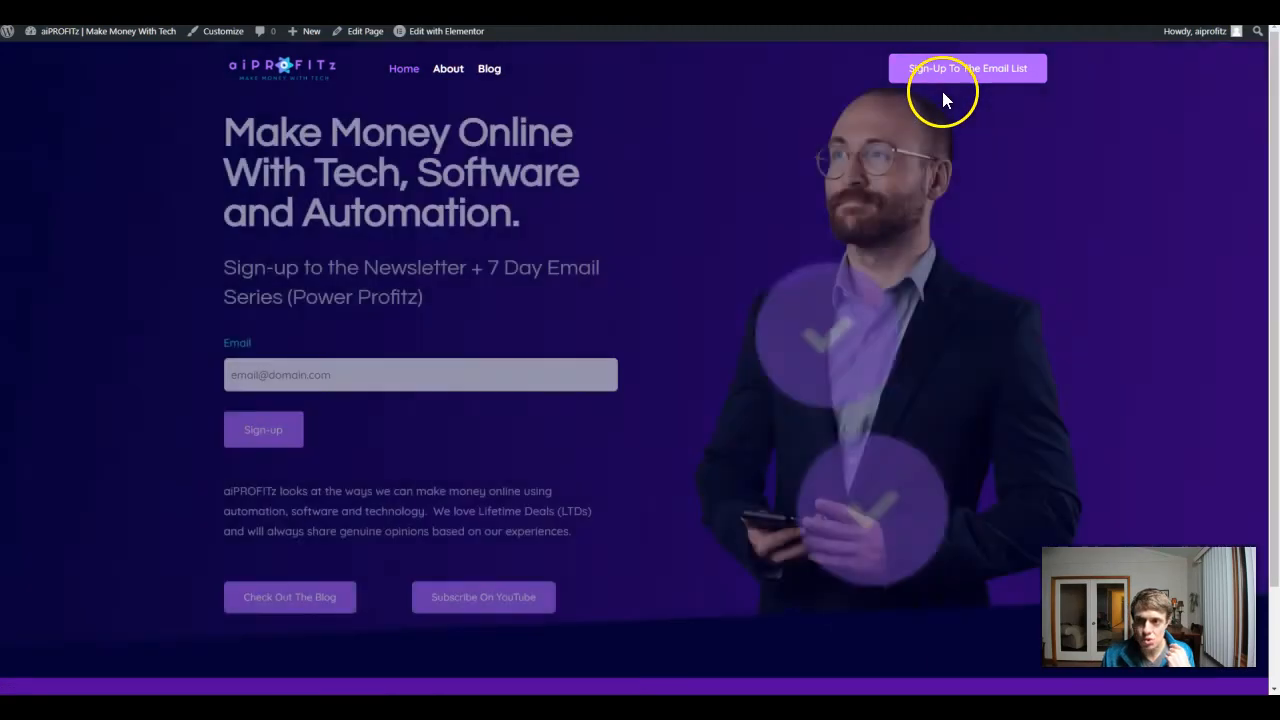
# - Examine the landing page behind the "Sign-Up To The Email List" button and the "aiPROFITz Home Page" list in SendFox
pyautogui.click(944, 78)
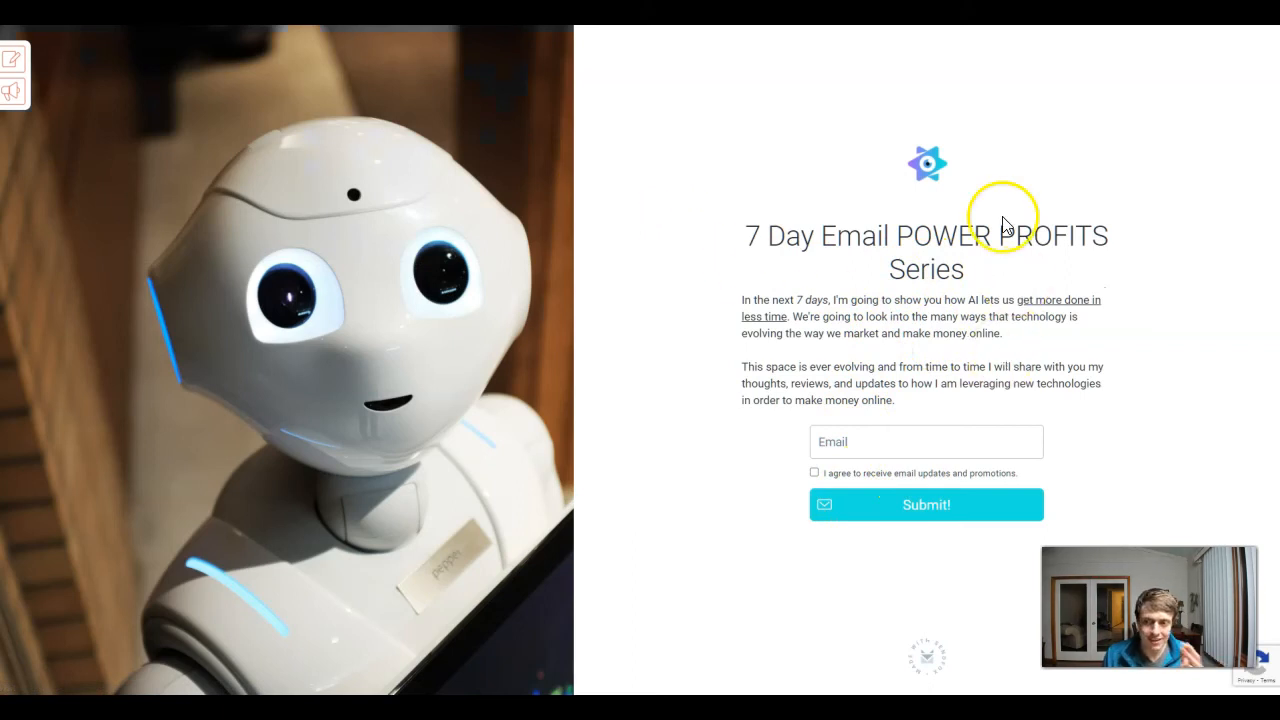
pyautogui.hotkey('ctrl', 'Tab')
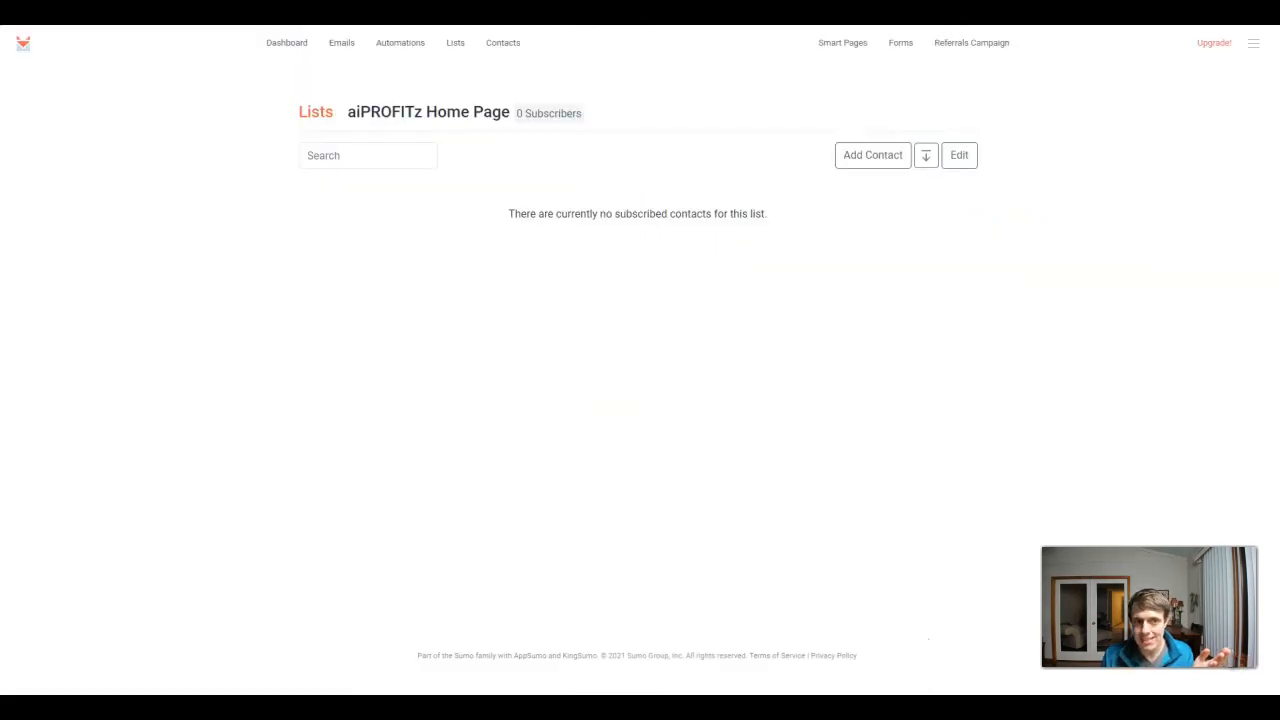
pyautogui.hotkey('ctrl', 'shift', 'Tab')
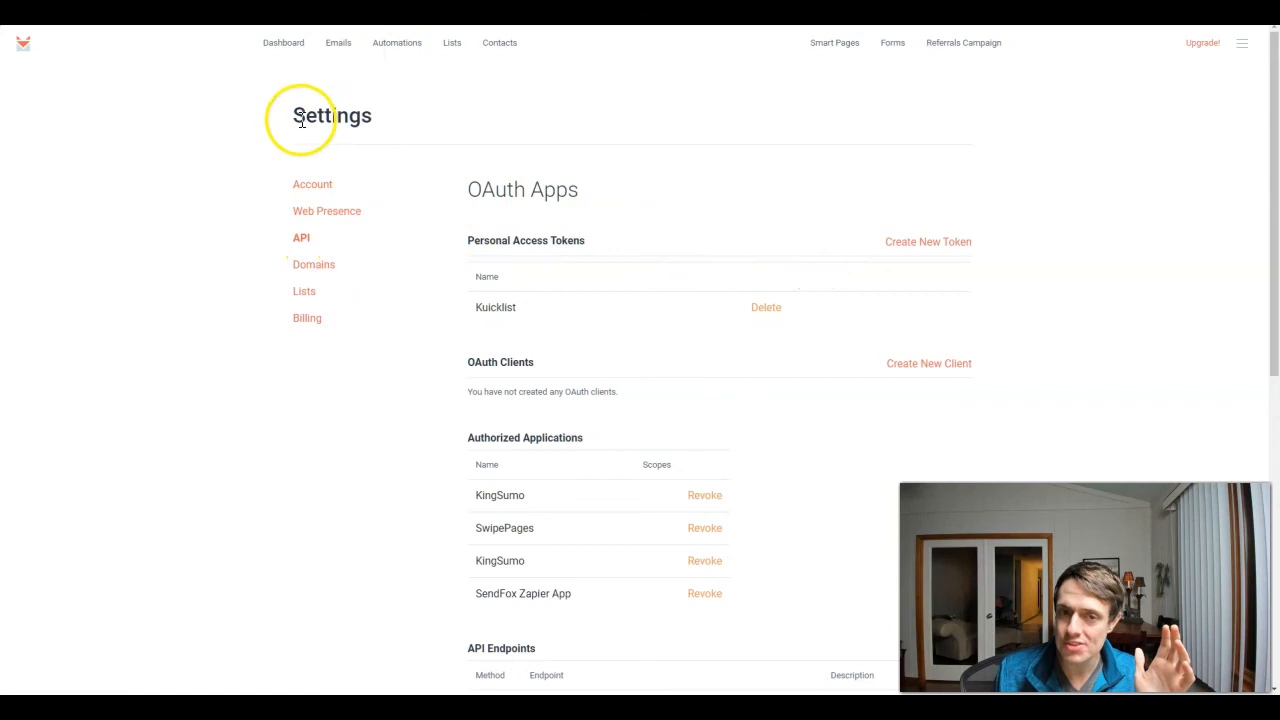
# - Create a SendFox personal access token named "Happy Forms", select the generated token for copying and close its dialog
pyautogui.click(928, 242)
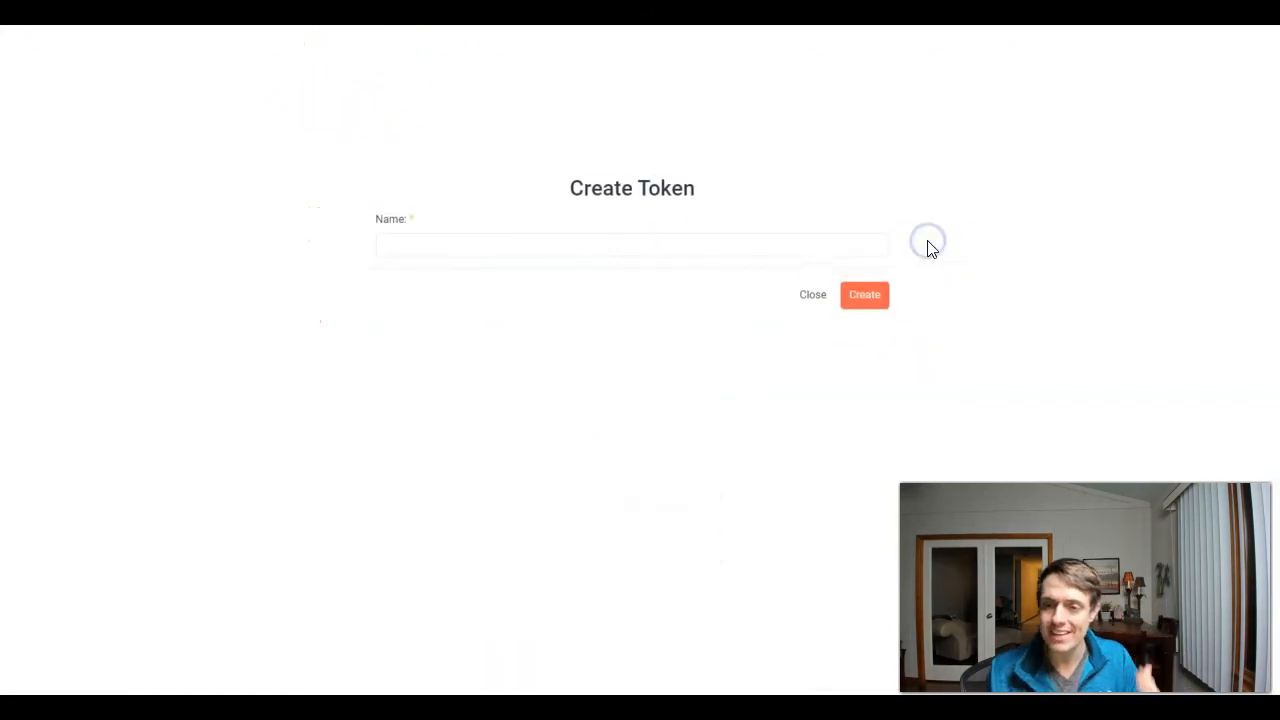
pyautogui.click(524, 246)
pyautogui.write('Happy Forms')
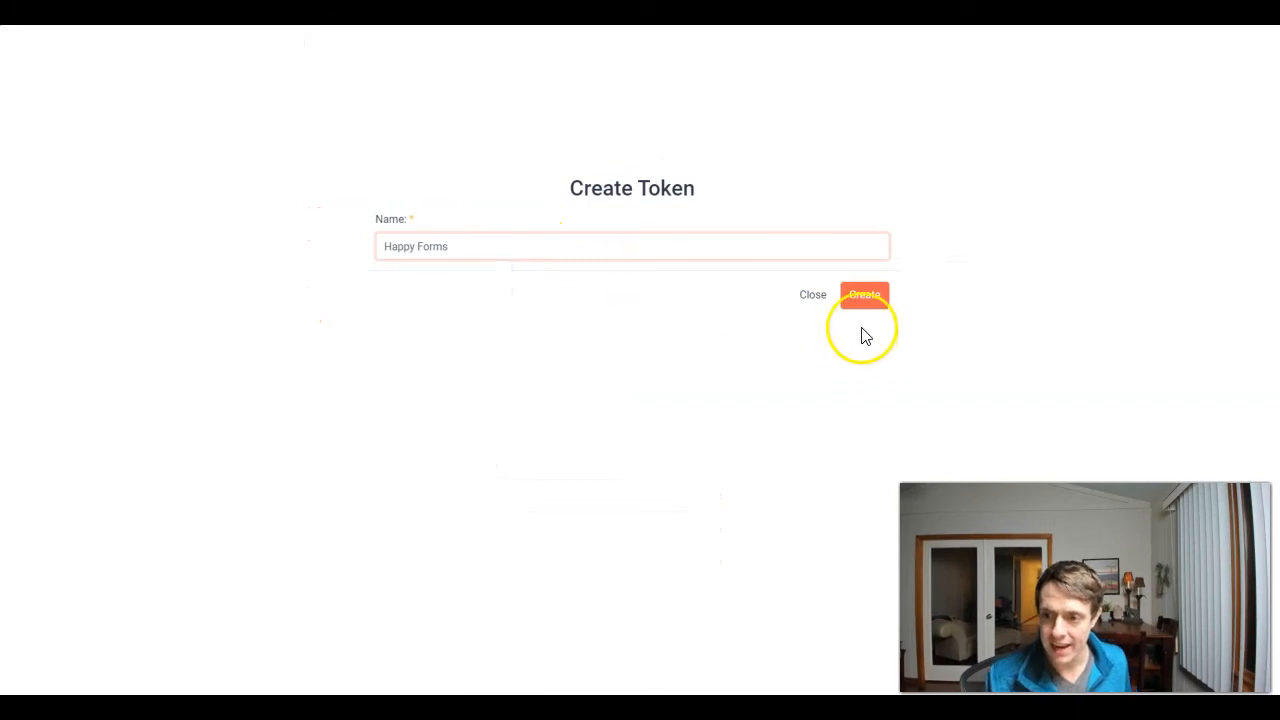
pyautogui.click(864, 294)
pyautogui.click(629, 260)
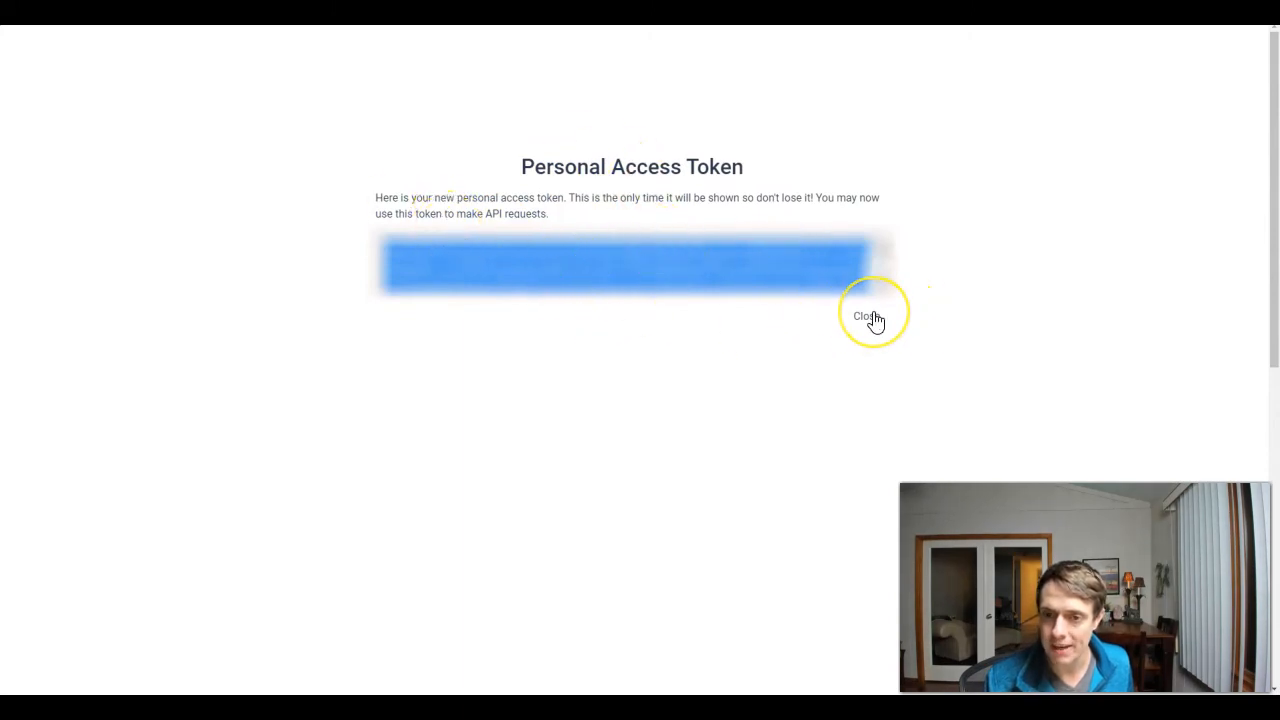
pyautogui.click(866, 317)
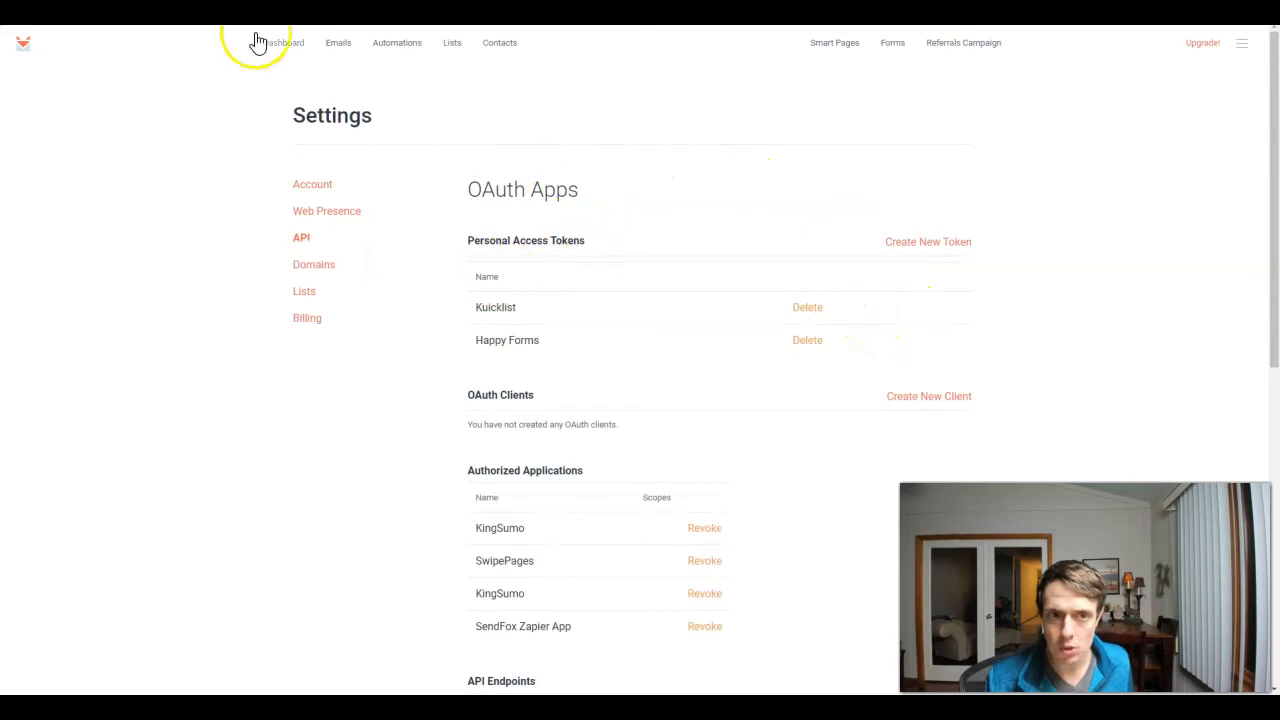
# - Switch to HappyForms' integrations in WordPress, paste the personal access token for the SendFox email service and save the changes
pyautogui.click(160, 5)
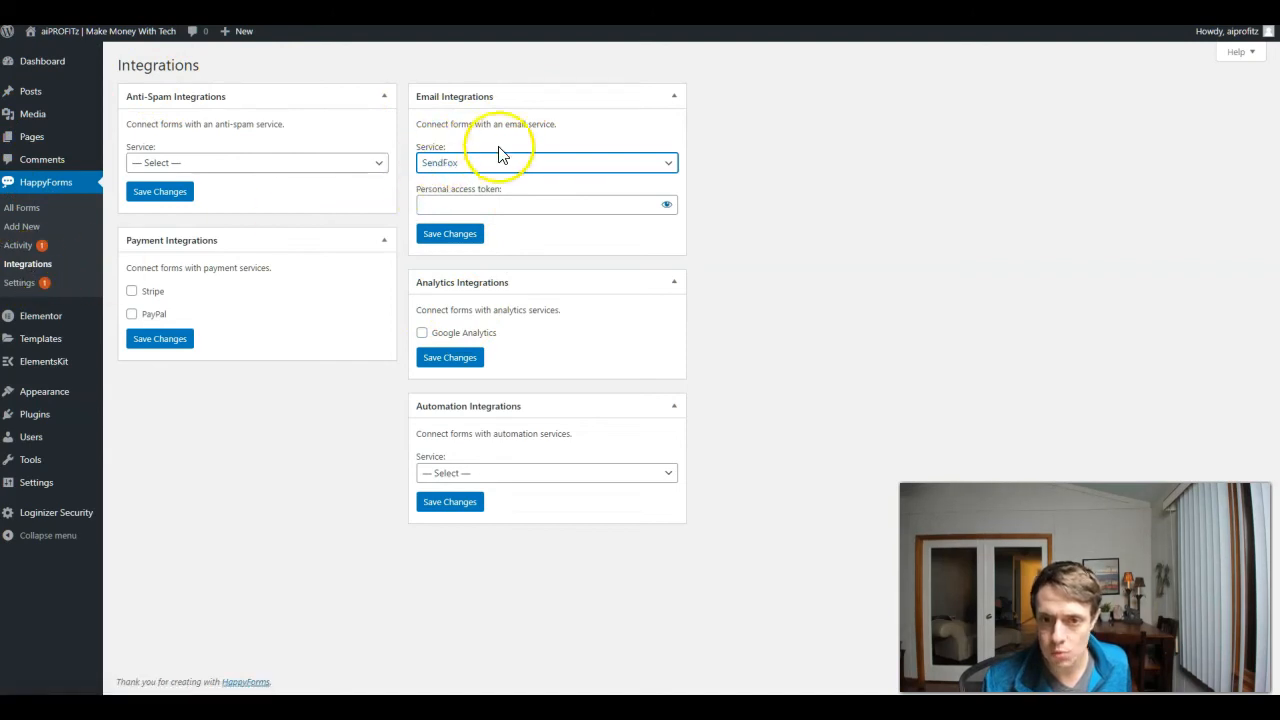
pyautogui.click(454, 207)
pyautogui.hotkey('ctrl', 'v')
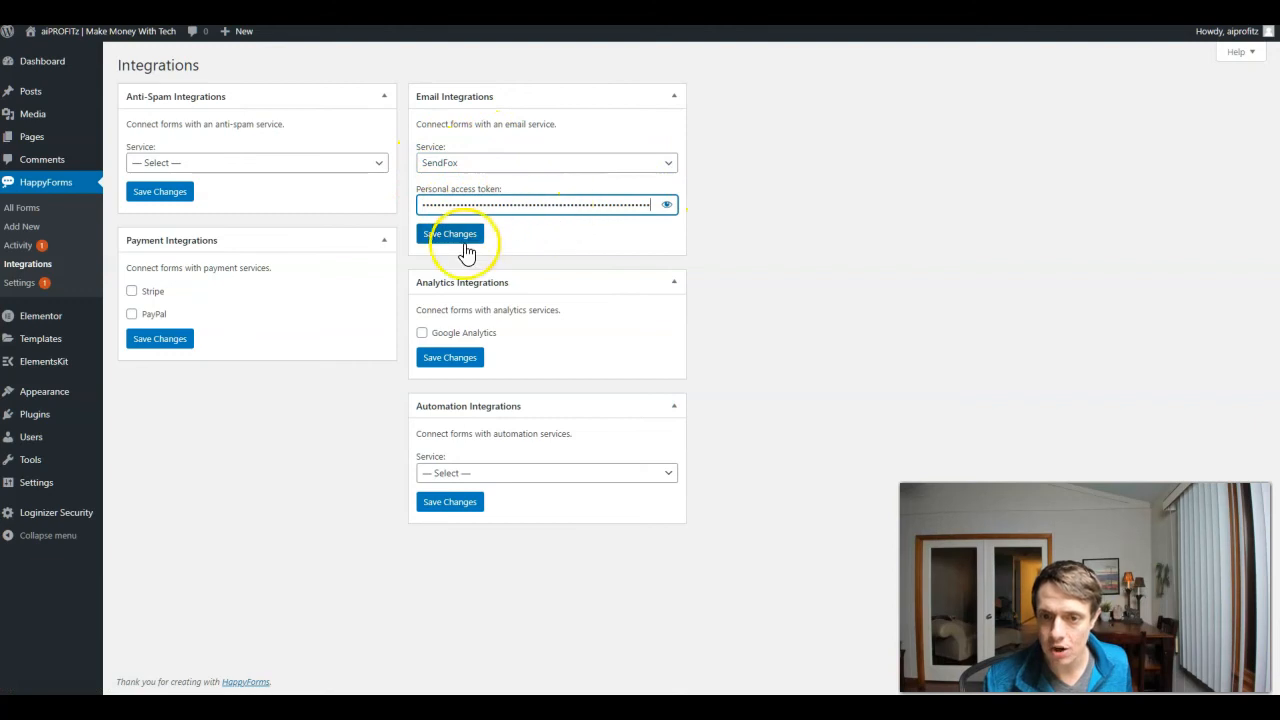
pyautogui.click(455, 236)
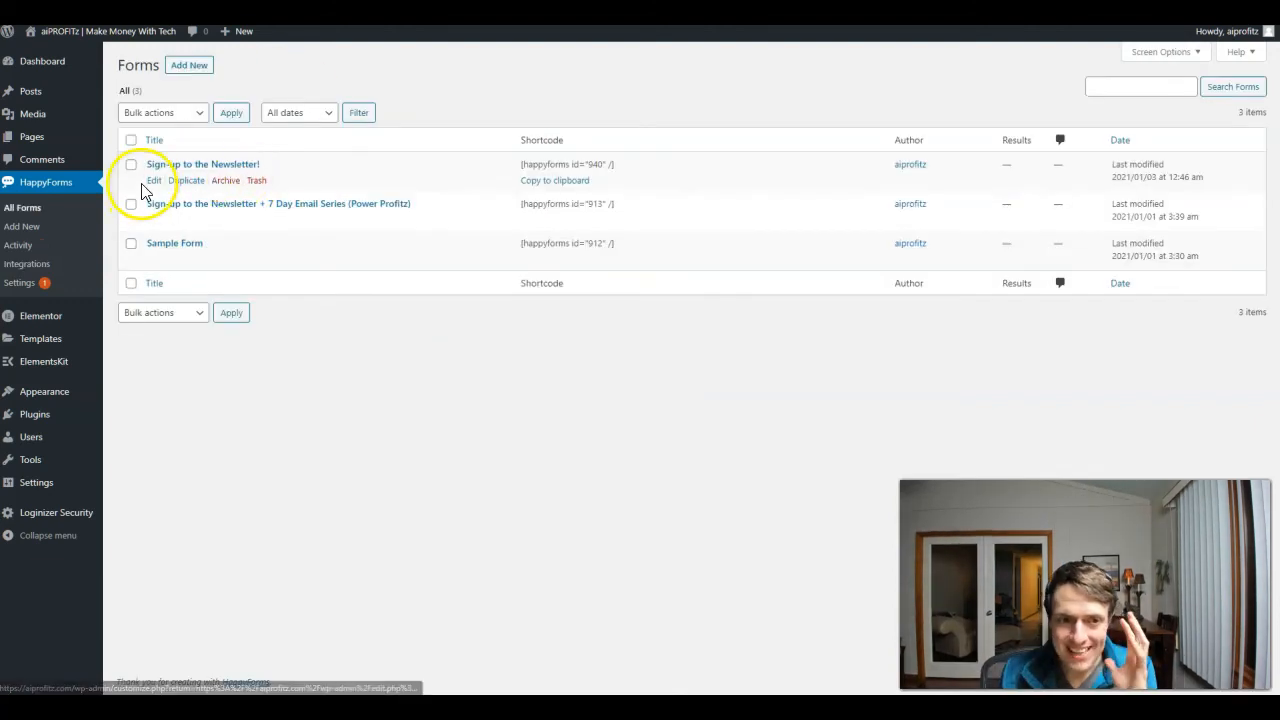
# - Open the "Sign-up to the Newsletter!" form, map its Email field to SendFox's Email Address field and update the form
pyautogui.click(203, 163)
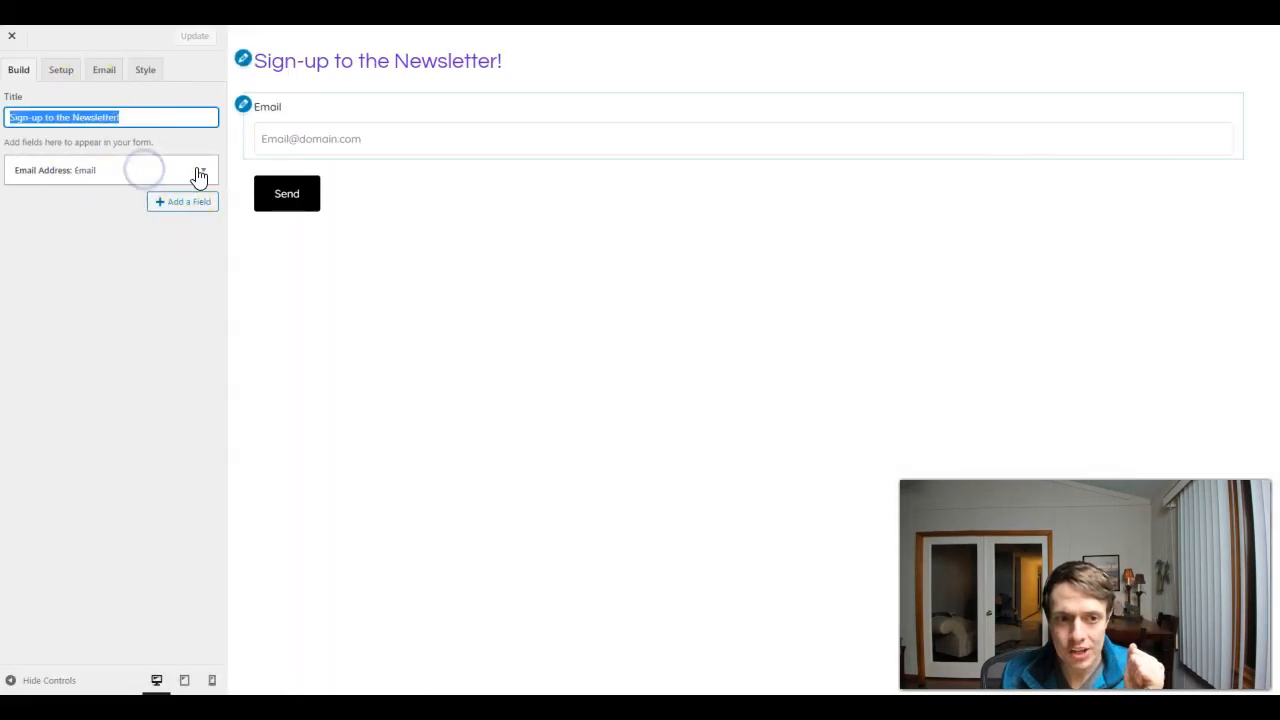
pyautogui.click(200, 170)
pyautogui.click(200, 366)
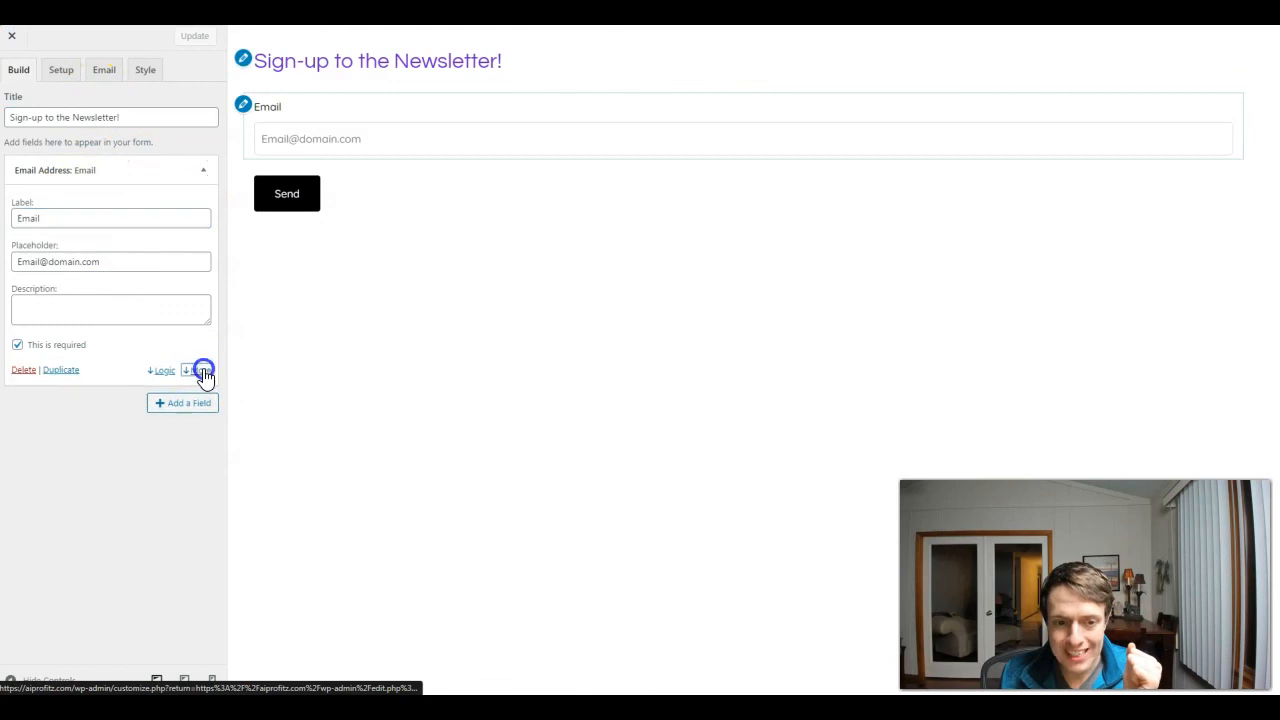
pyautogui.click(49, 384)
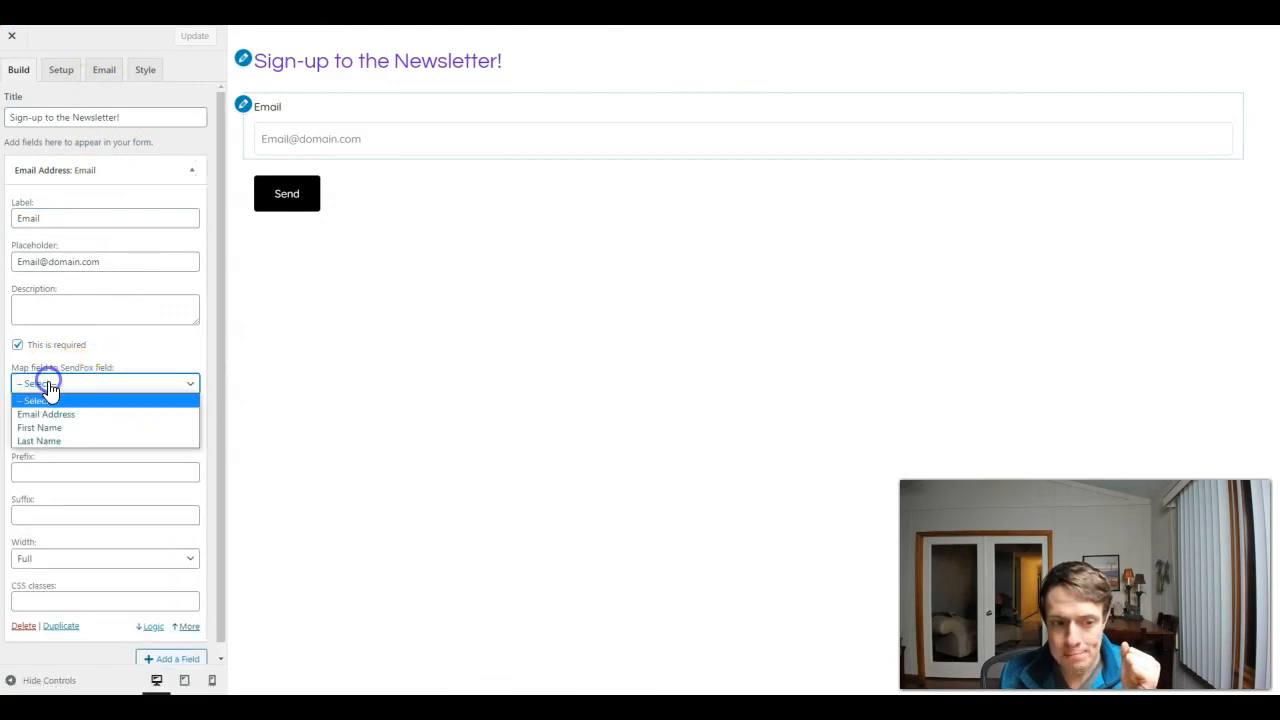
pyautogui.click(50, 412)
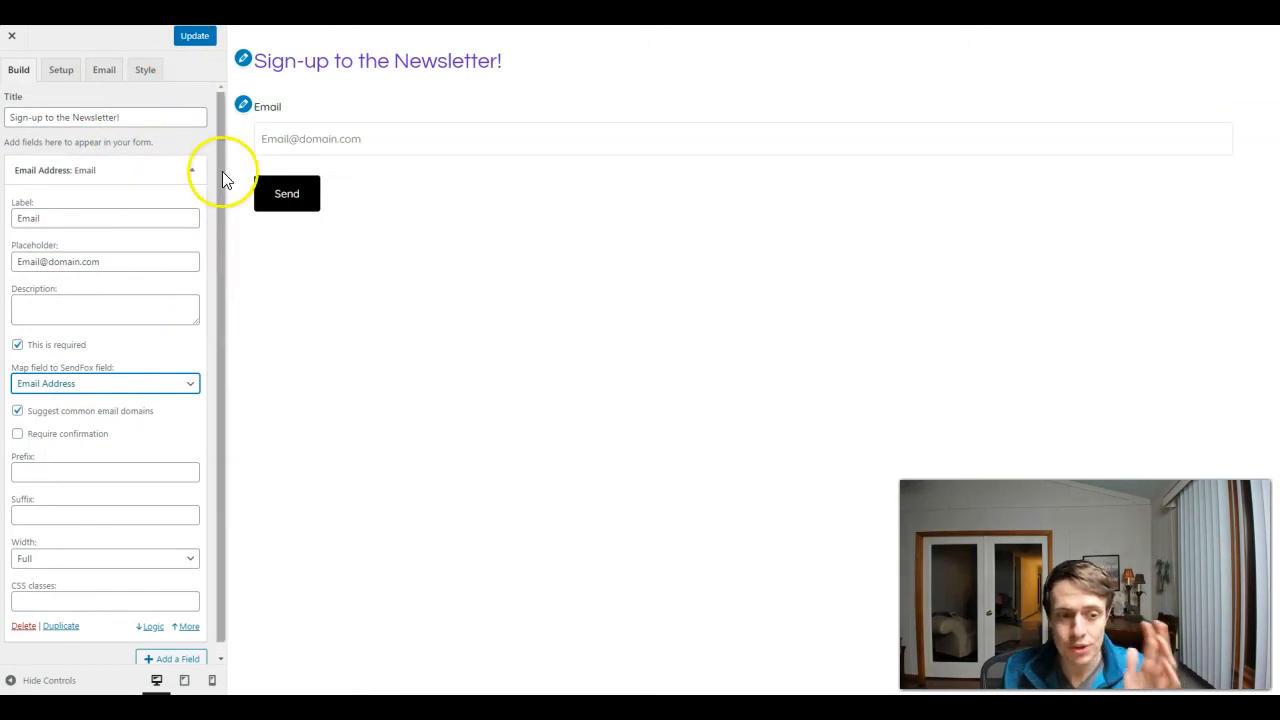
pyautogui.click(195, 40)
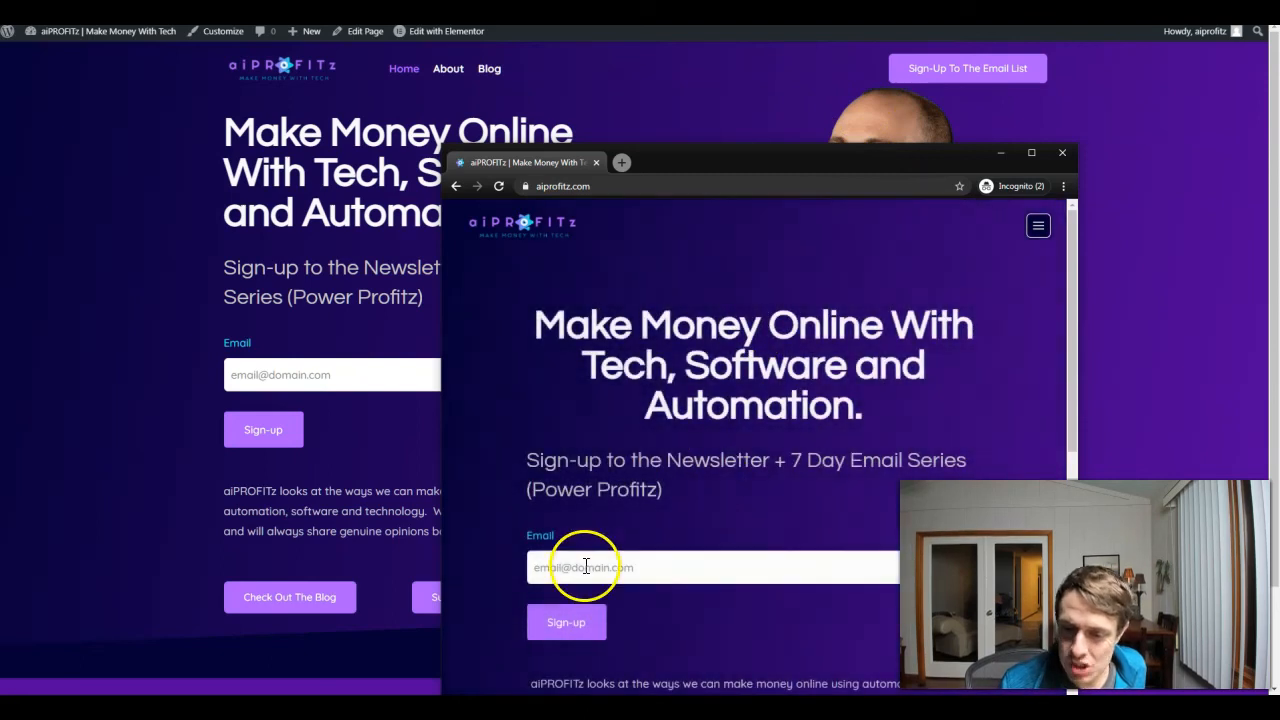
# - Submit a test e-mail address through the live home page's sign-up form, and refresh the "aiPROFITz Home Page" subscriber list in SendFox
pyautogui.click(586, 567)
pyautogui.hotkey('ctrl', 'v')
pyautogui.click(566, 622)
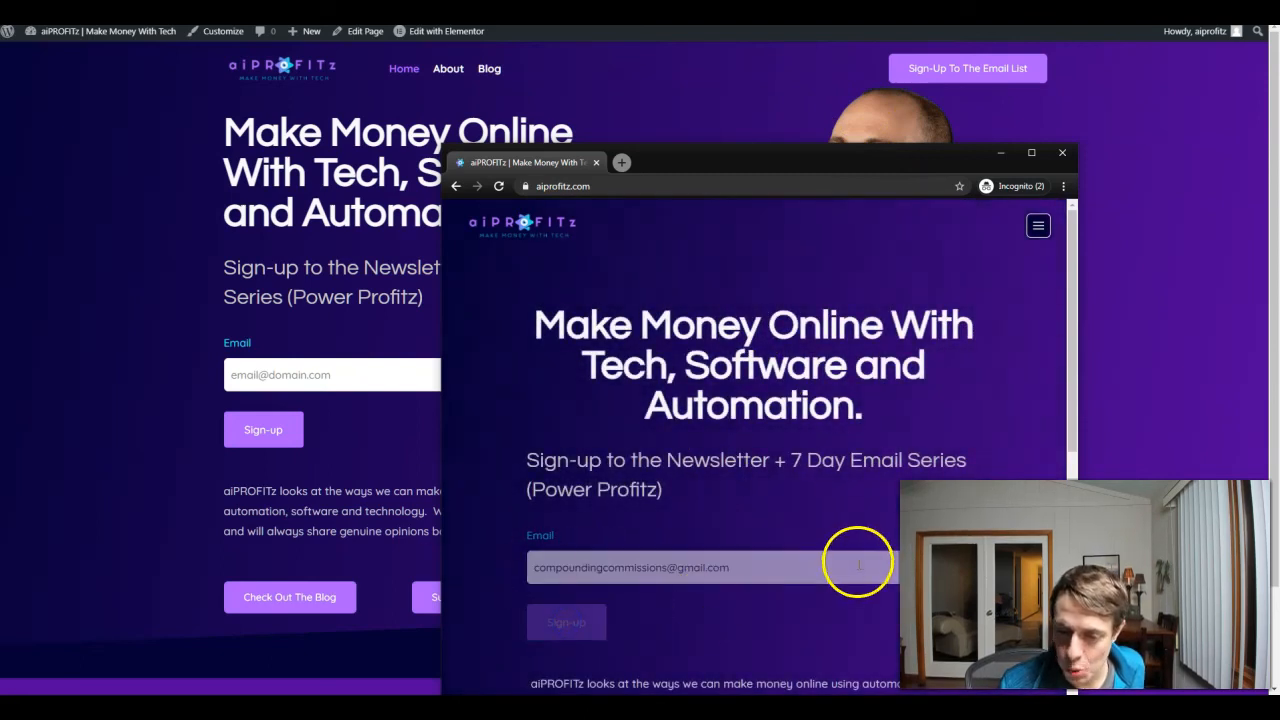
pyautogui.moveTo(726, 158); pyautogui.dragTo(606, 35)
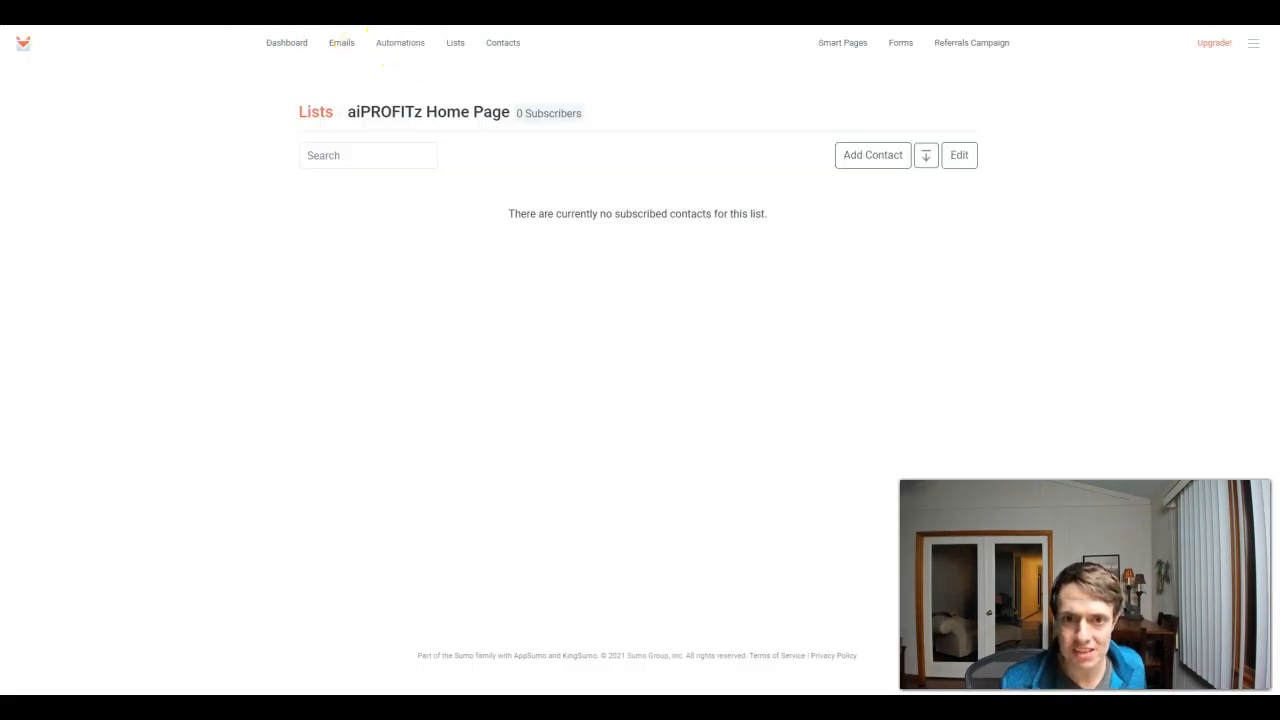
pyautogui.press('F5')
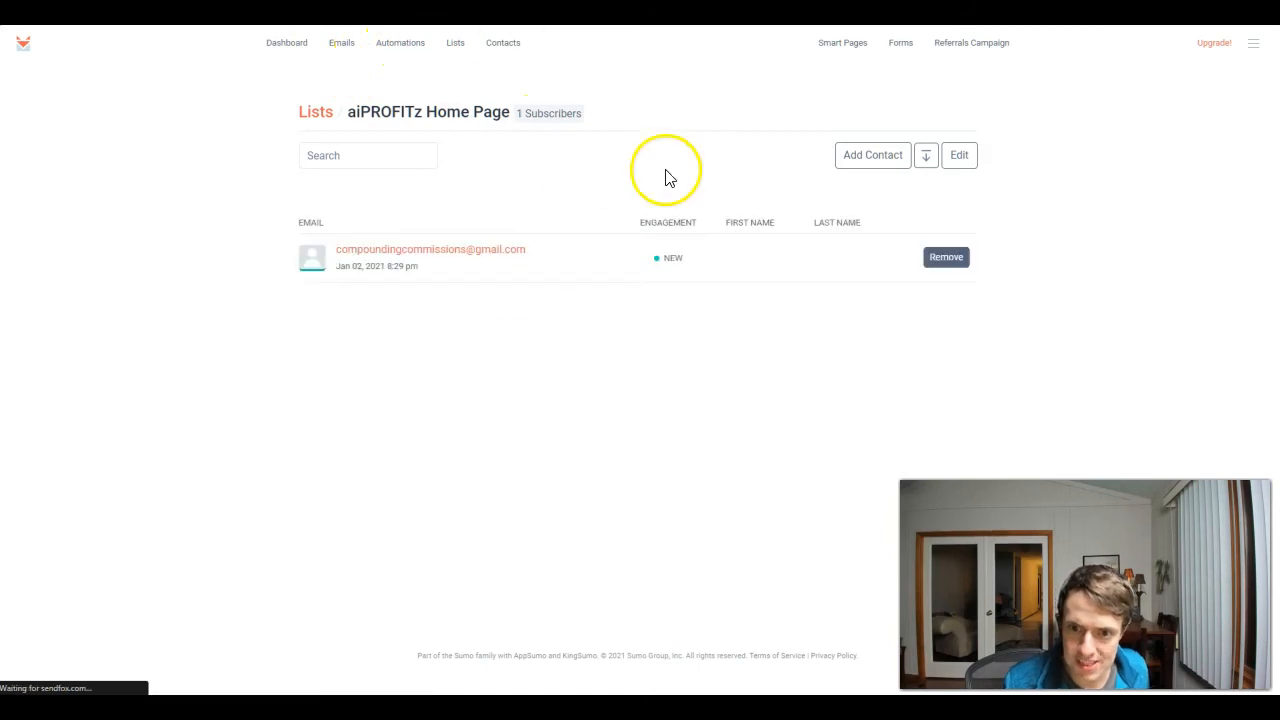